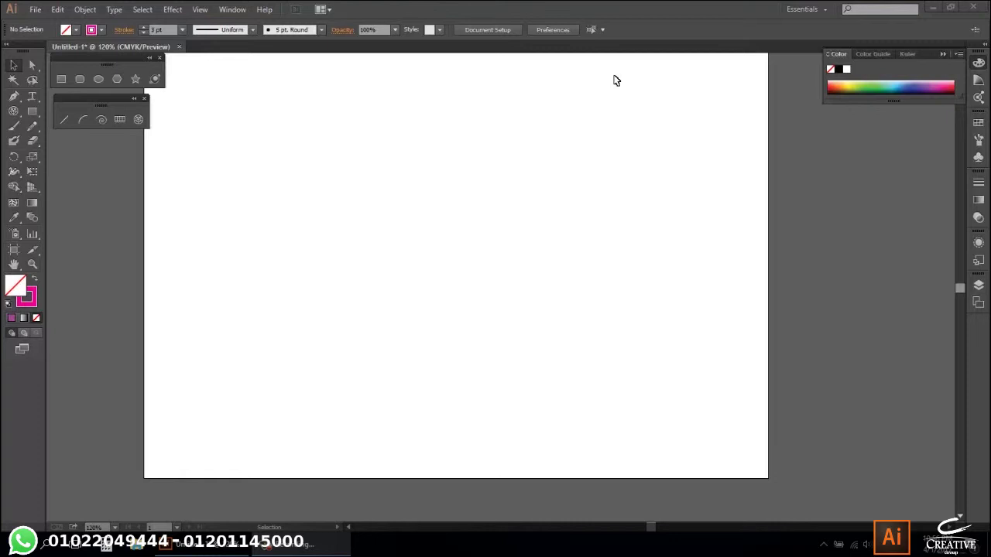
Minimize the blank Illustrator document window to reveal the desktop shortcuts.
click(933, 8)
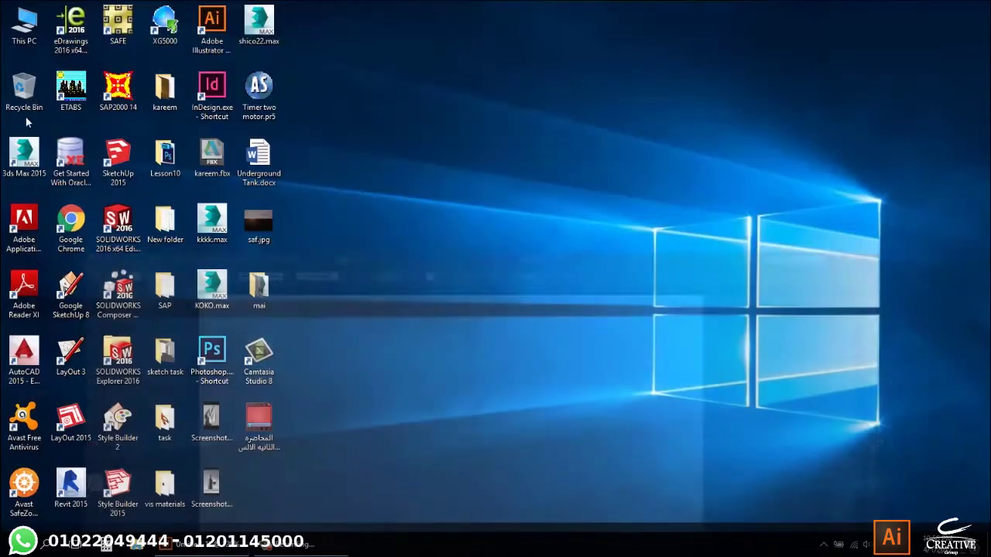
Browse from This PC to the ex reference folder on drive F:.
double_click(24, 31)
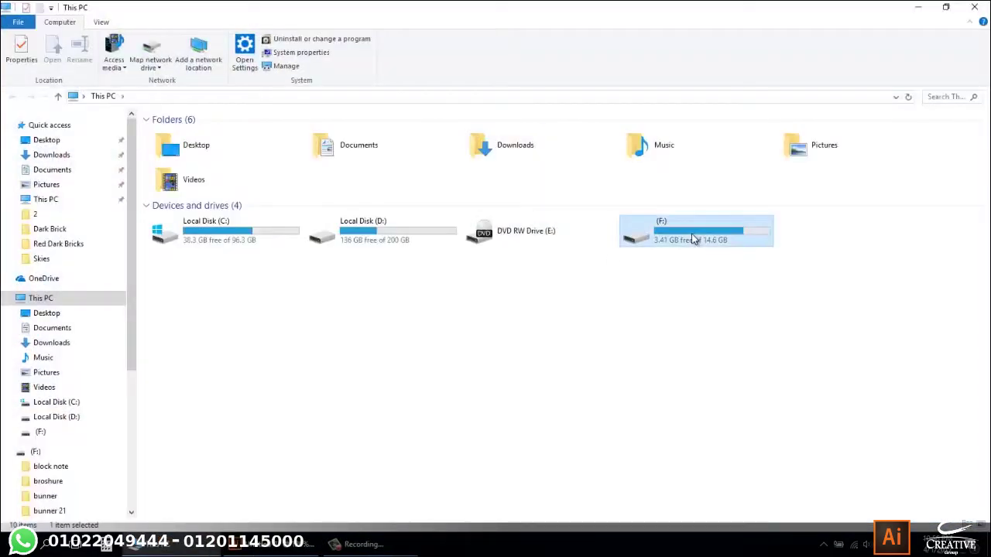
double_click(693, 248)
double_click(601, 159)
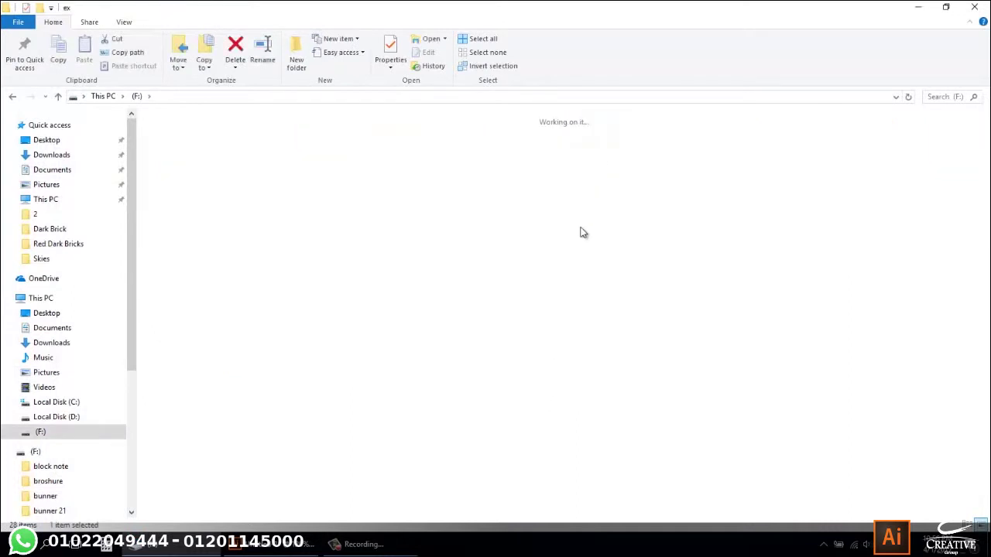
View the flat office icons and workspace tools images in Photos, then return to Illustrator.
click(476, 371)
double_click(475, 371)
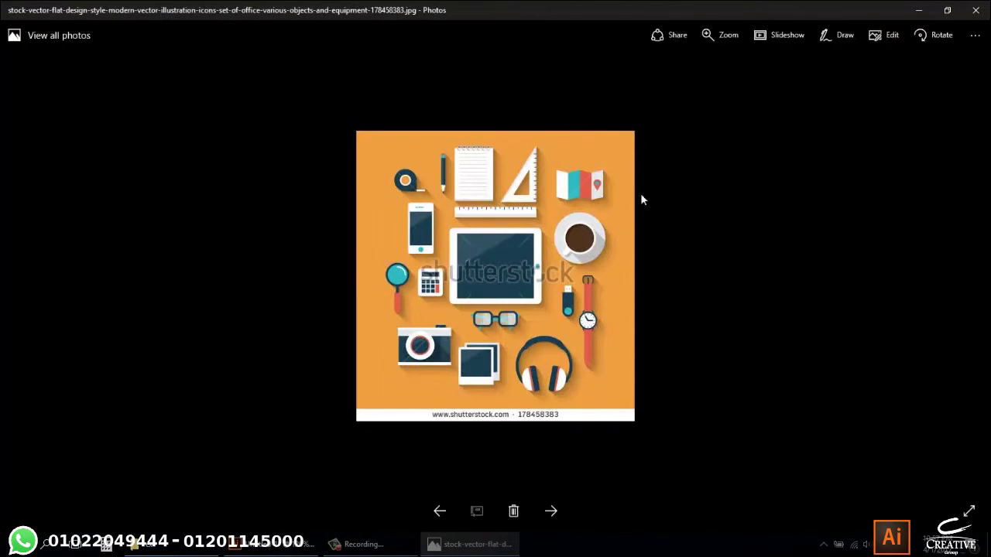
click(975, 9)
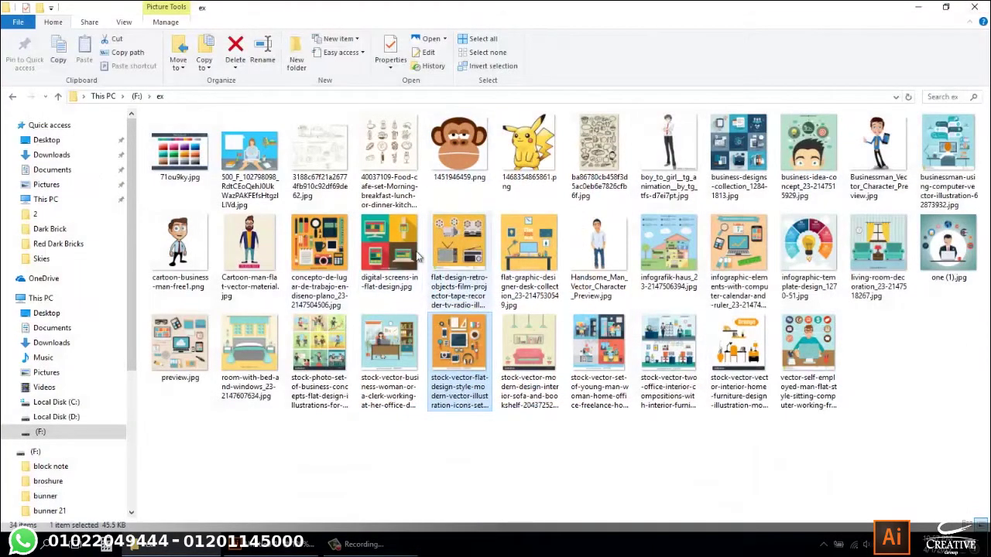
click(340, 272)
double_click(340, 273)
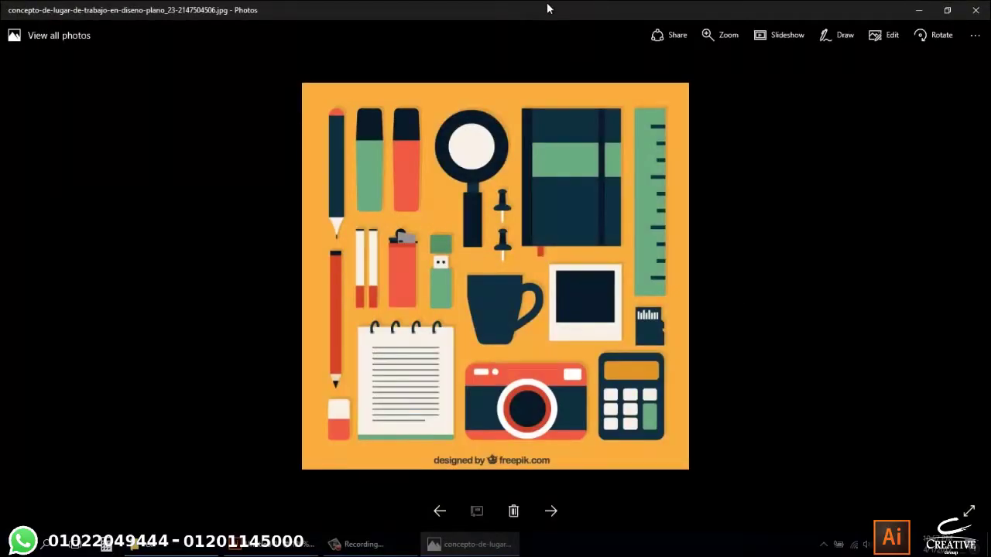
click(975, 9)
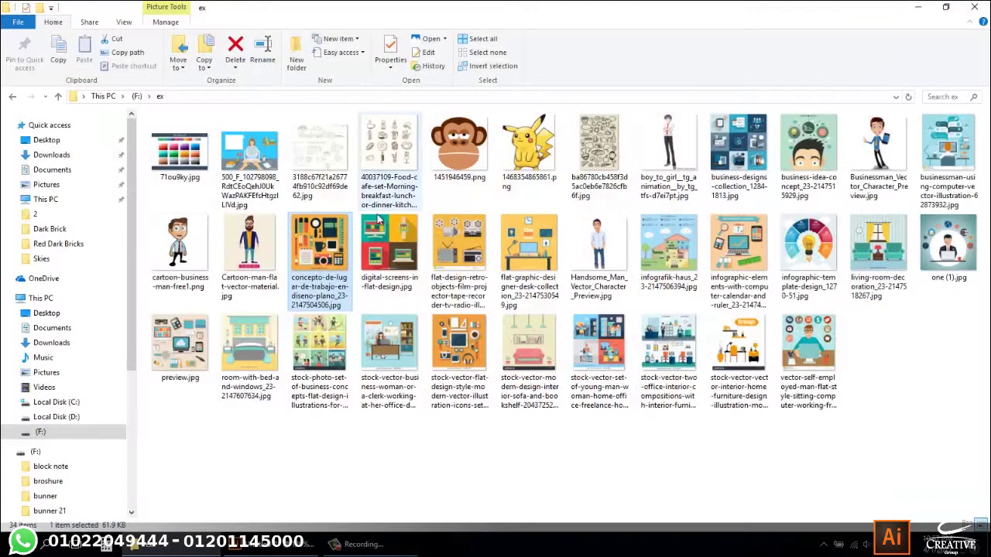
click(240, 544)
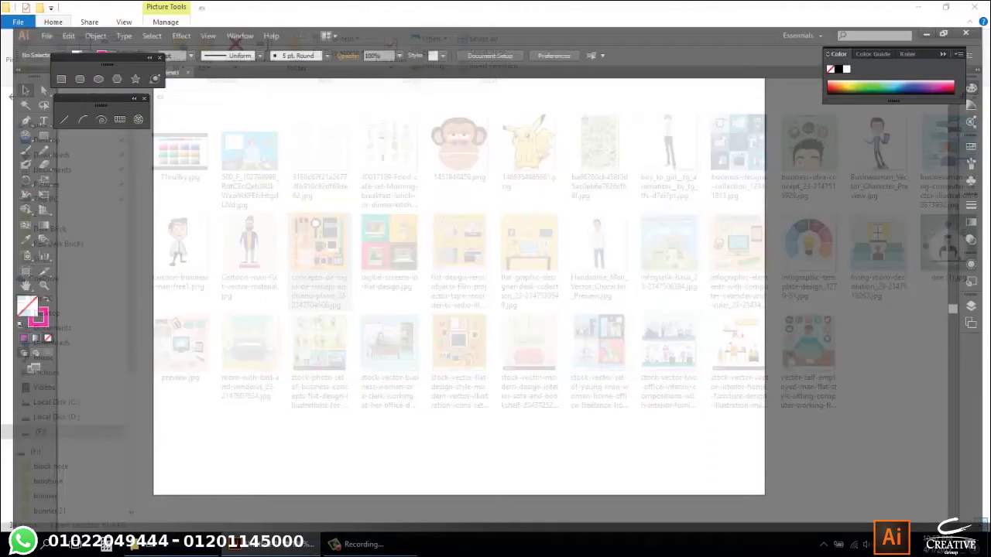
mouse_move(485, 196)
mouse_down()
mouse_move(502, 271)
mouse_move(518, 233)
mouse_up()
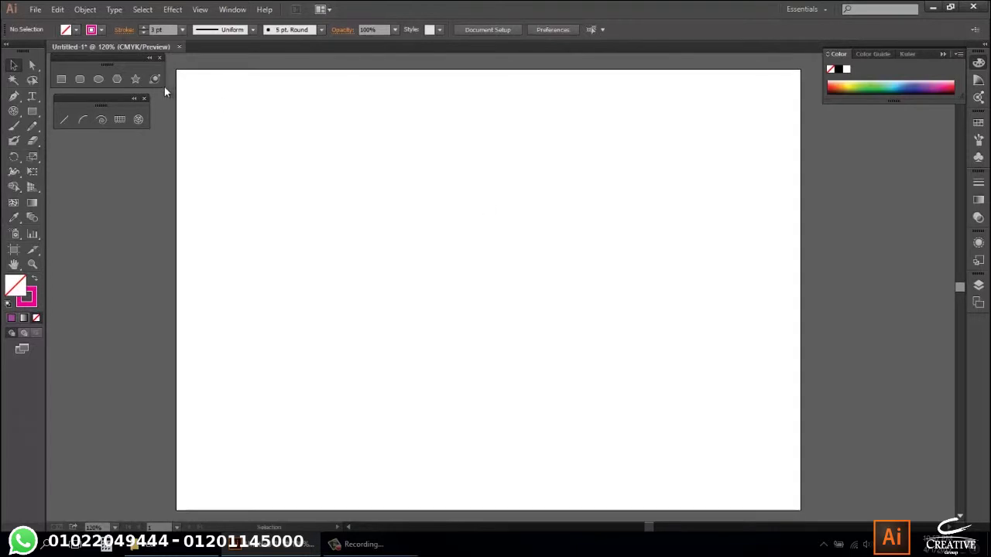
click(135, 79)
mouse_move(467, 208)
mouse_down()
mouse_move(565, 275)
mouse_move(611, 263)
mouse_move(595, 229)
mouse_move(590, 266)
mouse_move(464, 290)
mouse_move(552, 380)
mouse_move(643, 338)
mouse_move(596, 261)
mouse_move(564, 247)
mouse_move(557, 258)
mouse_move(568, 292)
mouse_move(600, 286)
mouse_move(579, 246)
mouse_up()
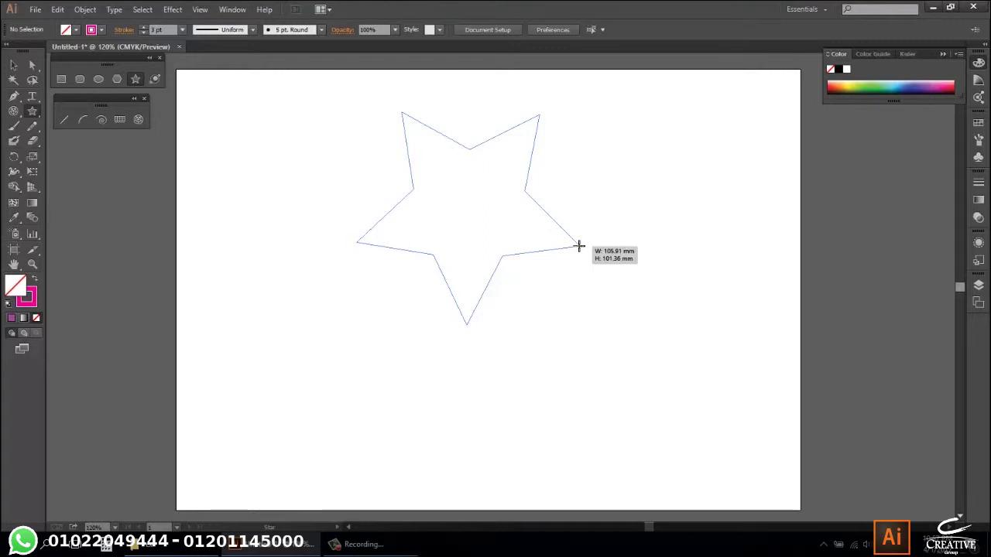
key(Up)
key(Up)
key(Up)
key(Up)
key(Up)
key(Up)
key(Up)
key(Up)
key(Up)
key(Up)
key(Up)
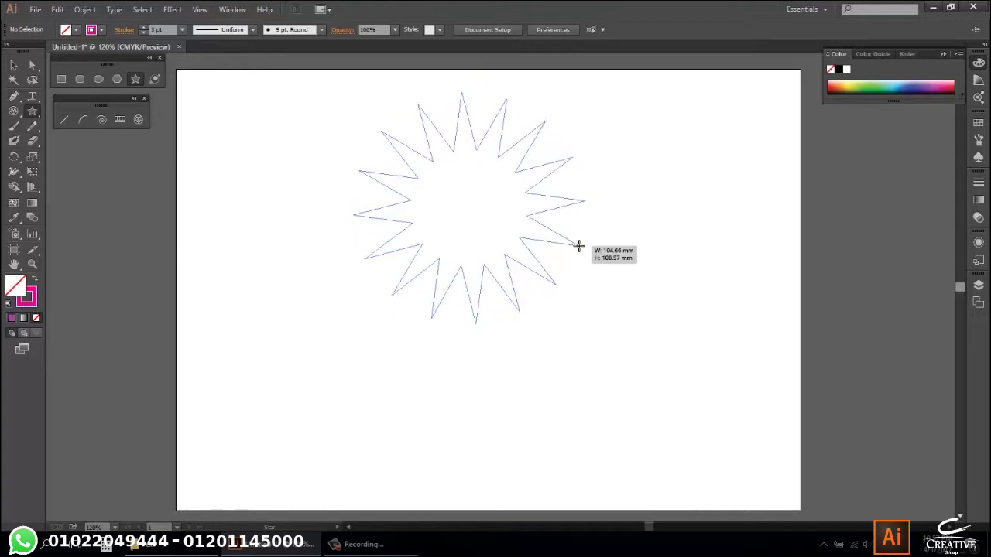
key(Up)
key(Up)
key(Up)
key(Up)
key(Up)
mouse_move(579, 246)
mouse_down()
mouse_move(619, 271)
mouse_move(579, 241)
mouse_up()
key(Up)
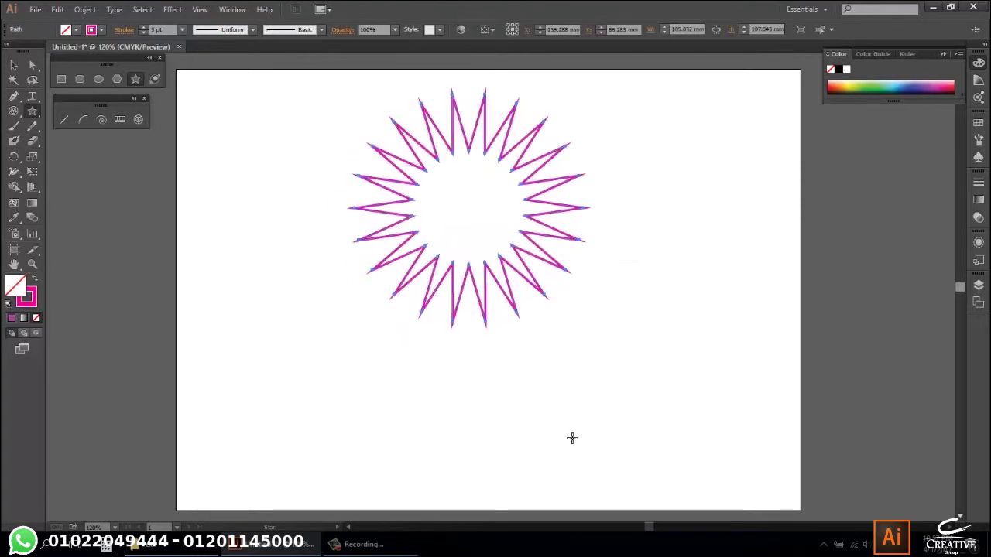
mouse_move(623, 318)
mouse_down()
mouse_move(701, 376)
mouse_move(710, 435)
mouse_move(728, 355)
mouse_move(703, 365)
mouse_up()
key(Down)
key(Down)
key(Down)
key(Down)
key(Down)
key(Down)
key(Down)
key(Down)
key(Down)
key(Down)
key(Down)
key(Down)
key(Down)
key(Down)
key(Down)
key(Down)
key(Down)
key(Down)
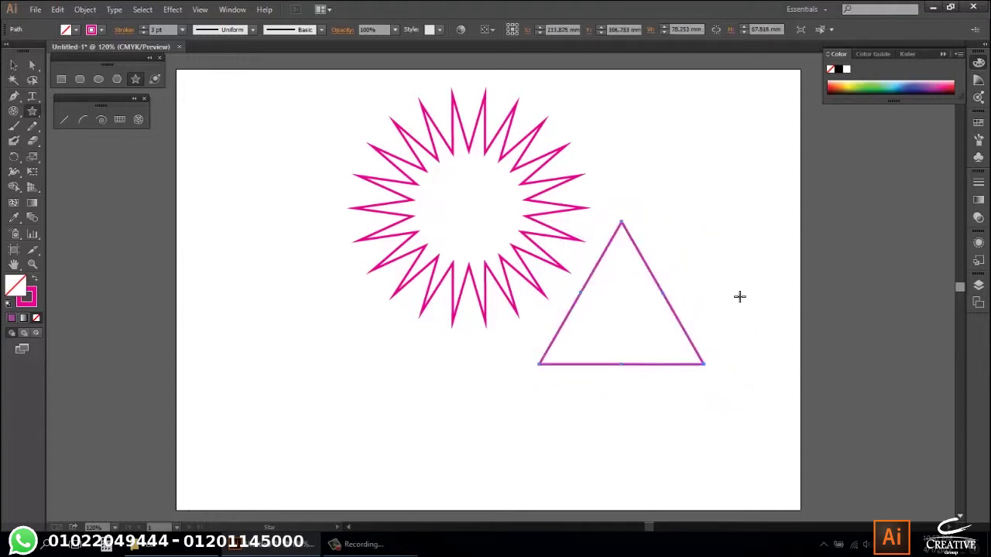
key(ctrl+a)
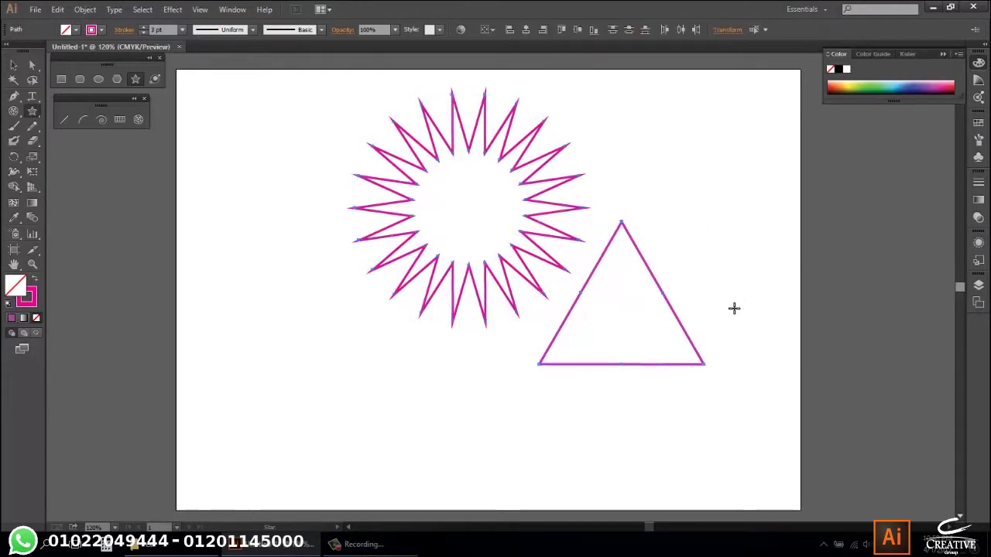
key(Delete)
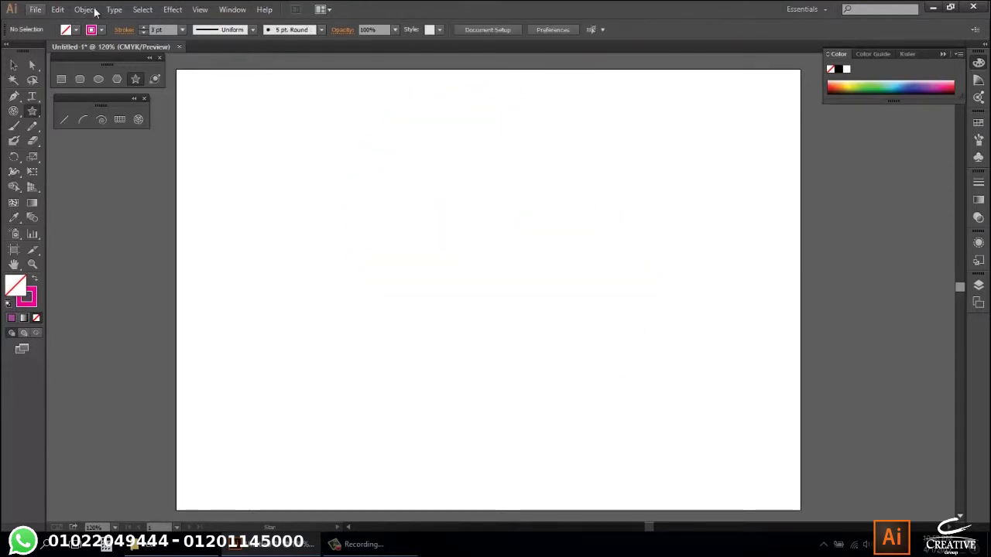
Draw a roughly 14-point star from the artboard centre and nudge it slightly right and down.
click(136, 80)
drag(444, 223, 514, 290)
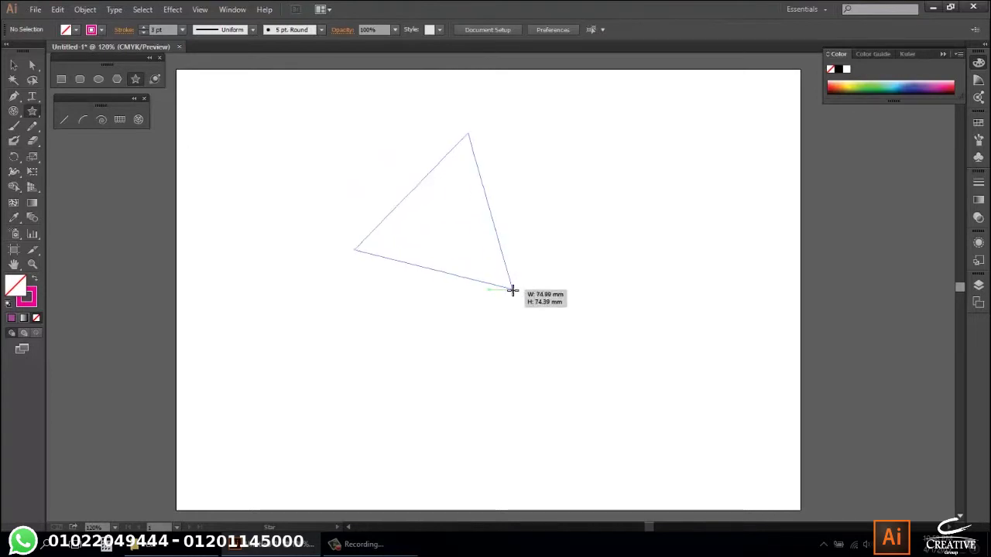
key(Up)
key(Up)
key(Up)
key(Up)
key(Up)
key(Up)
key(Up)
key(Up)
key(Up)
key(Up)
mouse_move(514, 291)
mouse_down()
mouse_move(532, 317)
mouse_move(499, 260)
mouse_up()
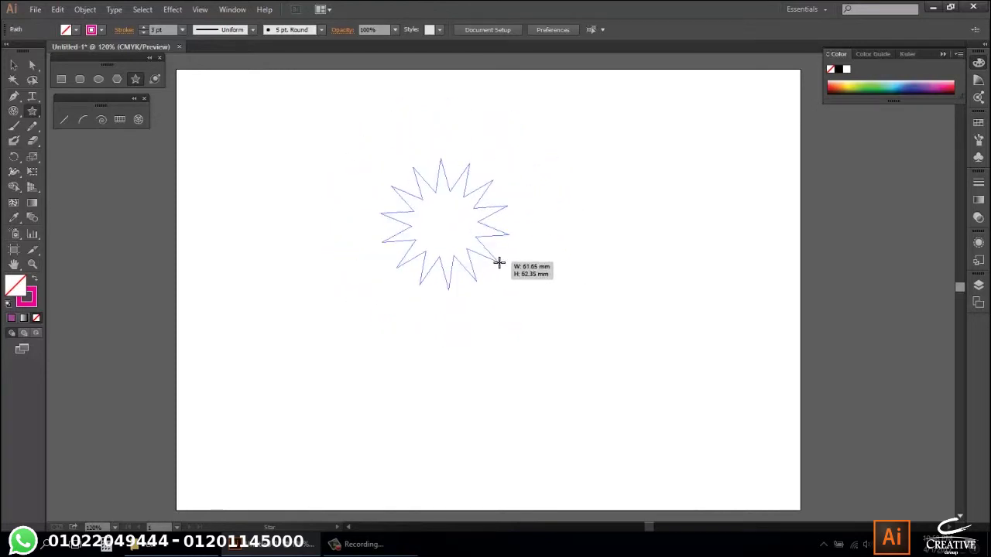
key(v)
mouse_move(436, 264)
mouse_down()
mouse_move(492, 286)
mouse_move(483, 286)
mouse_up()
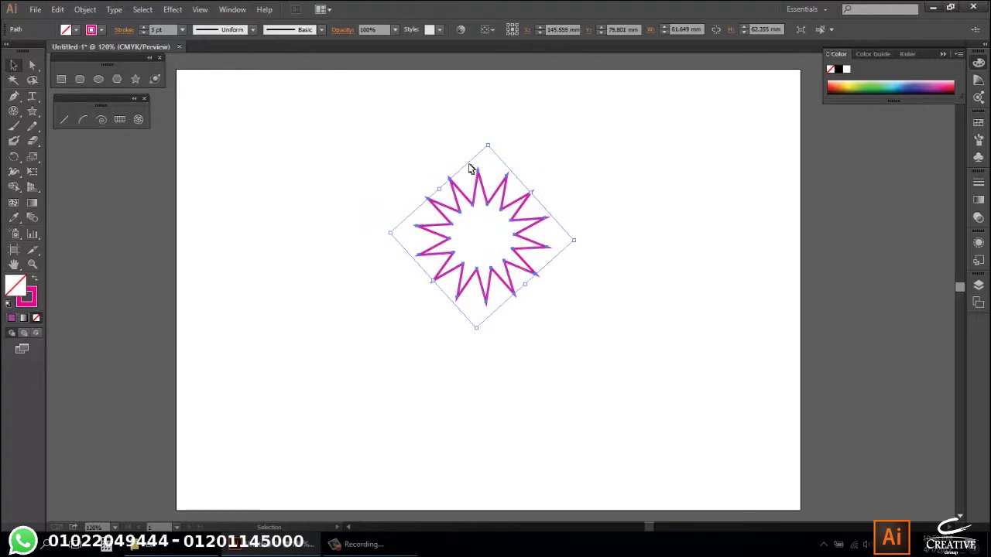
click(76, 29)
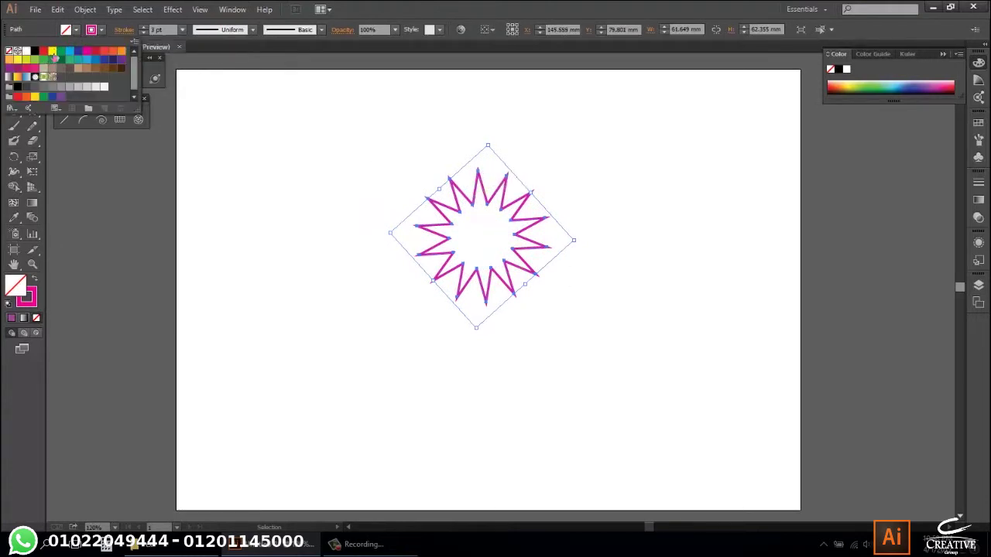
Fill the star with yellow and shift it slightly down and right.
click(56, 52)
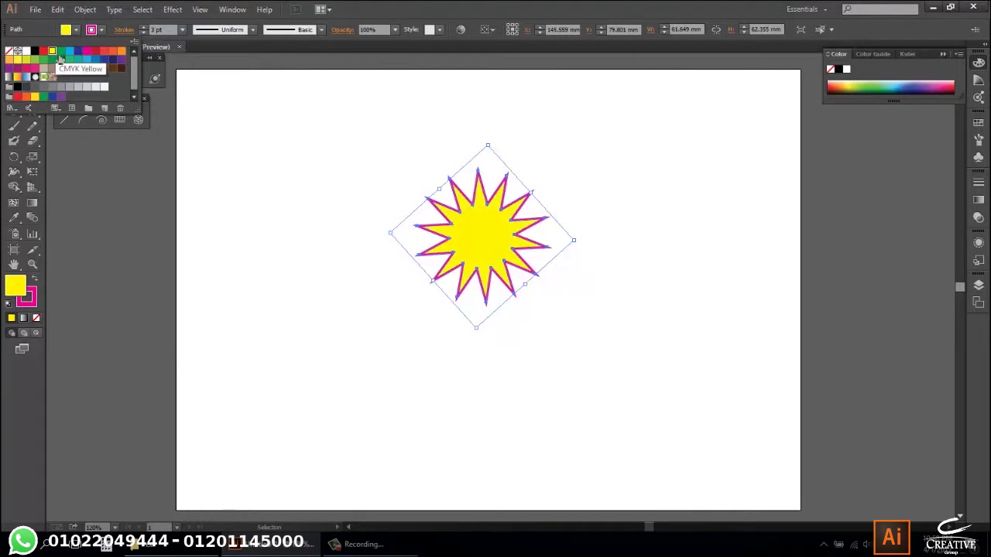
click(437, 375)
click(437, 375)
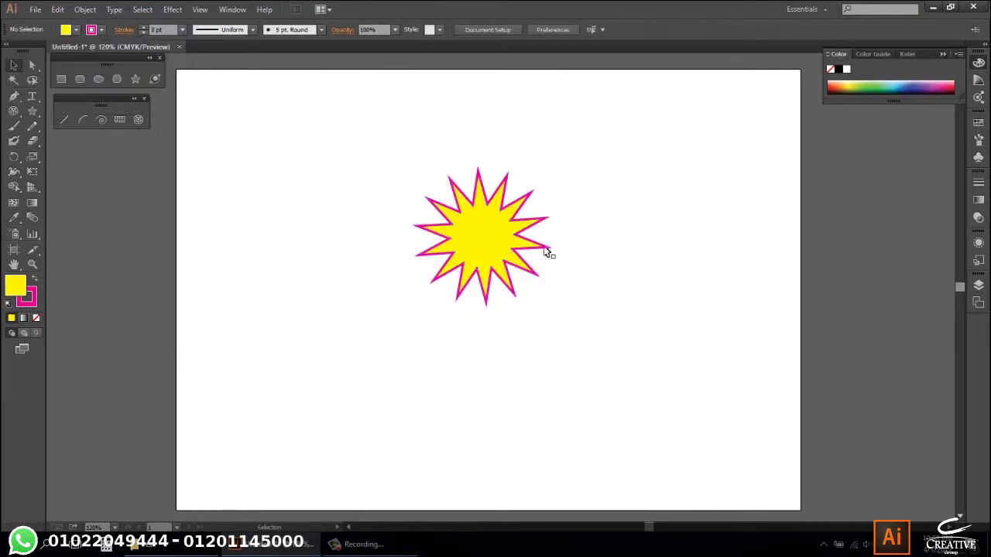
drag(525, 253, 533, 264)
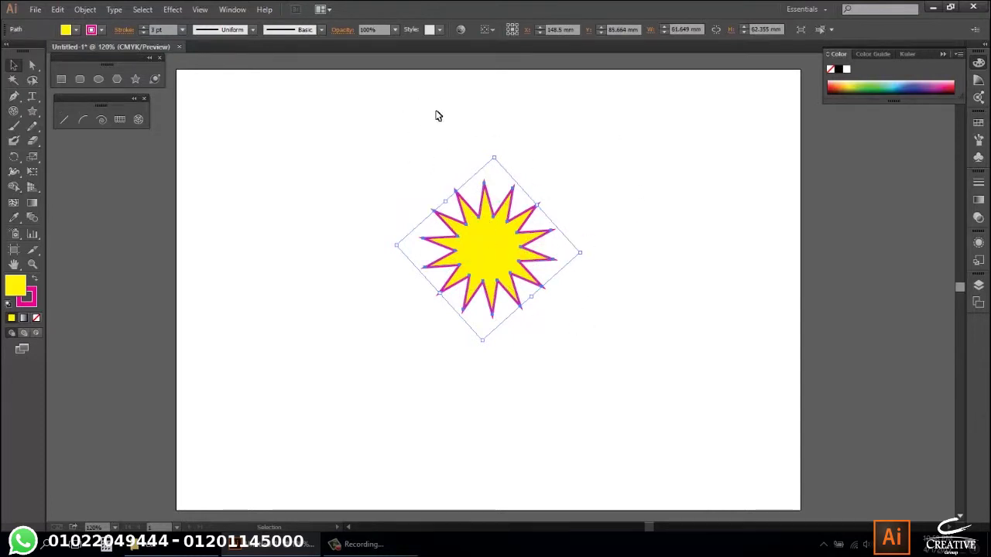
click(561, 248)
Try an Alt-drag copy of the star, then undo it back to a single star.
click(564, 251)
mouse_move(564, 251)
mouse_down()
mouse_move(575, 290)
mouse_move(644, 328)
mouse_up()
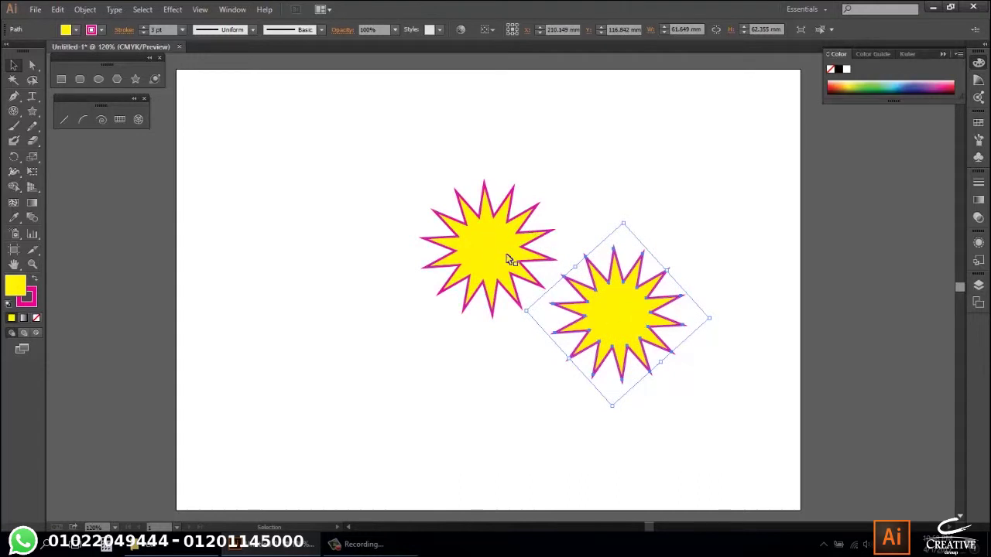
key(a)
key(ctrl+z)
key(alt)
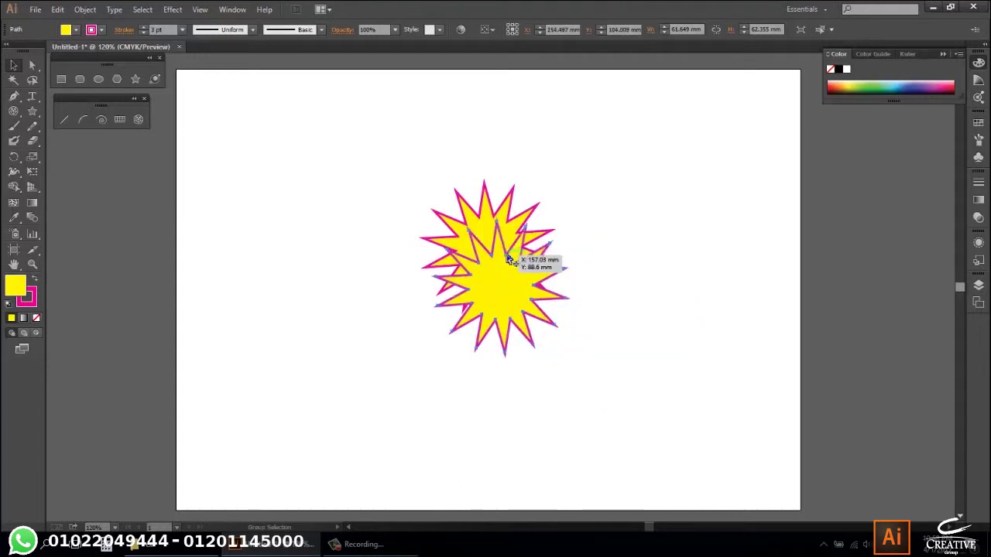
key(ctrl+z)
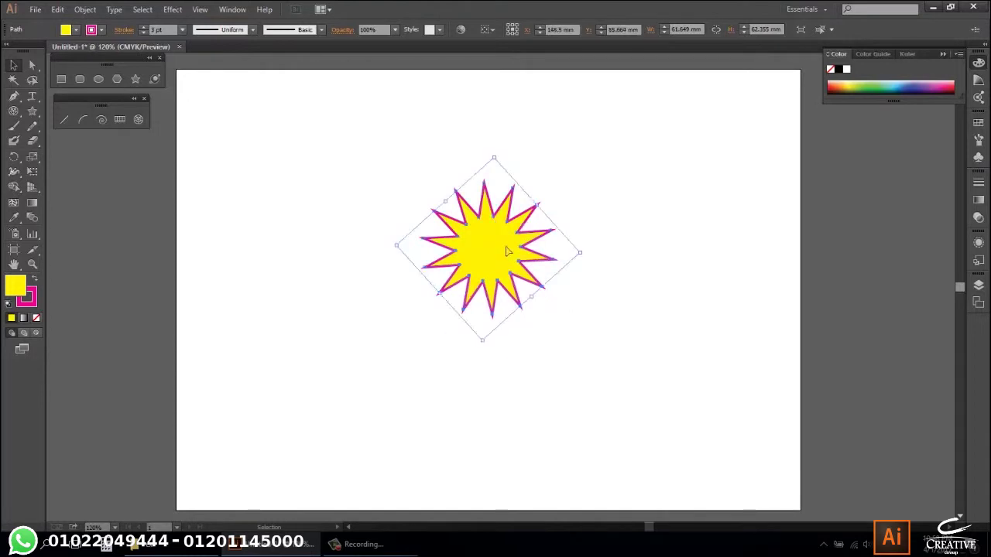
key(ctrl+z)
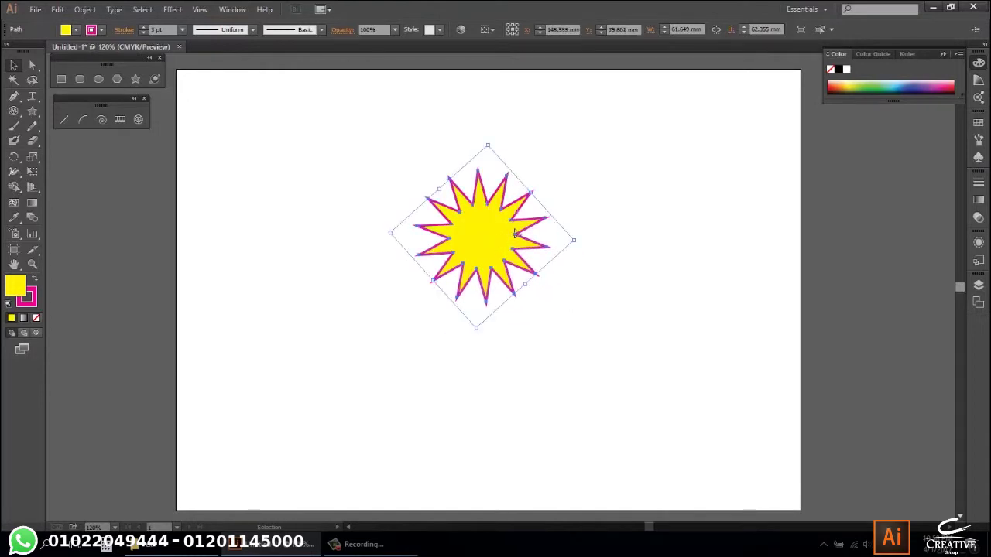
Undo a stray duplicate and scale the star up to about 109 mm wide.
click(671, 300)
click(516, 246)
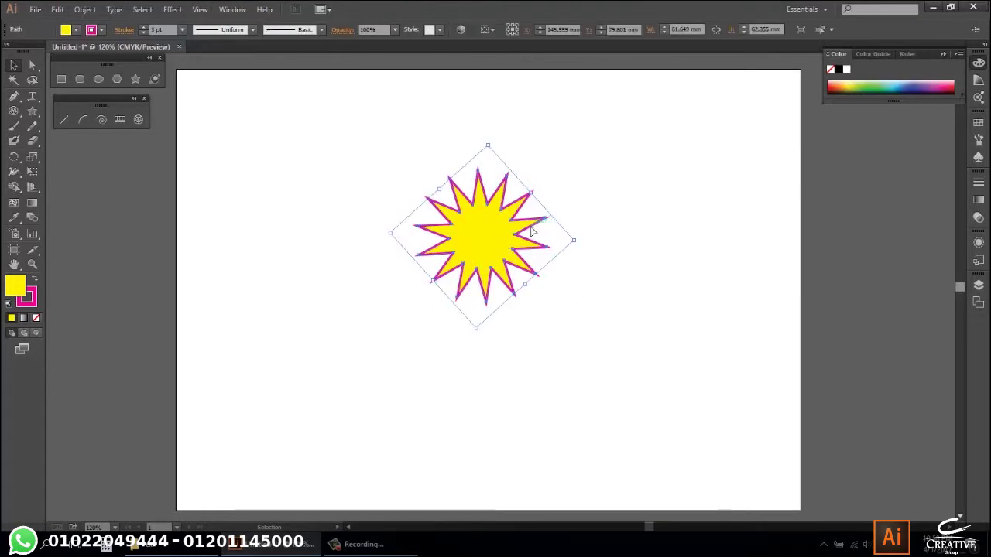
drag(531, 230, 679, 284)
key(ctrl+z)
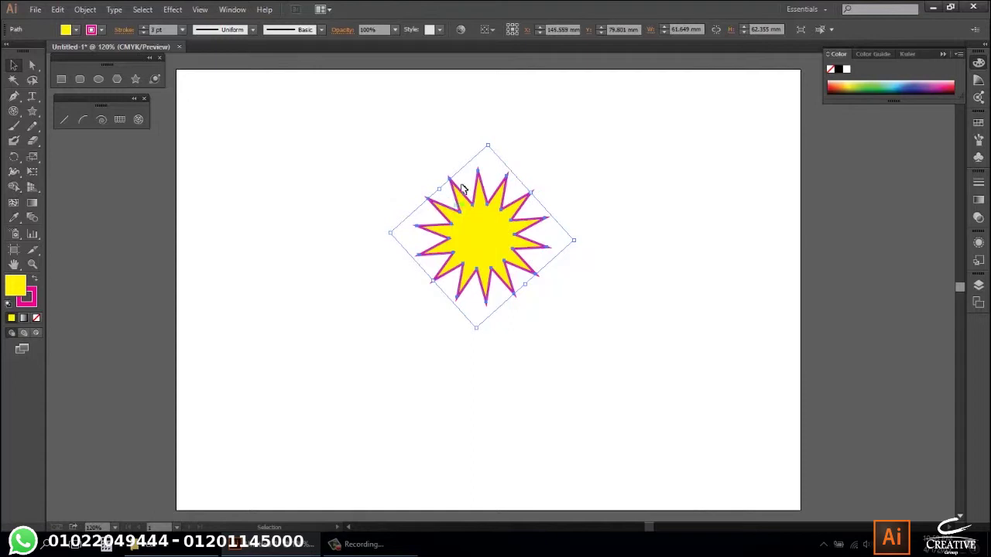
click(482, 250)
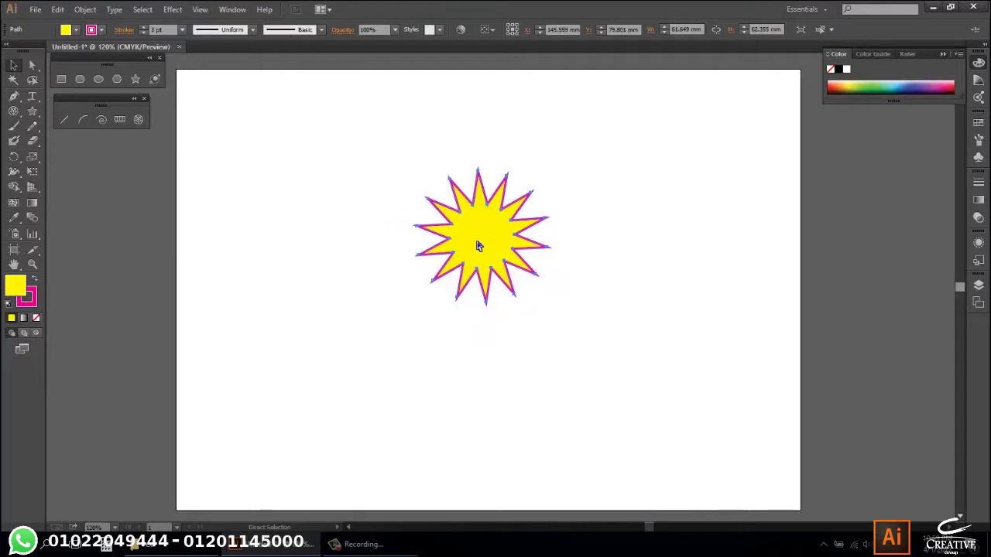
key(ctrl)
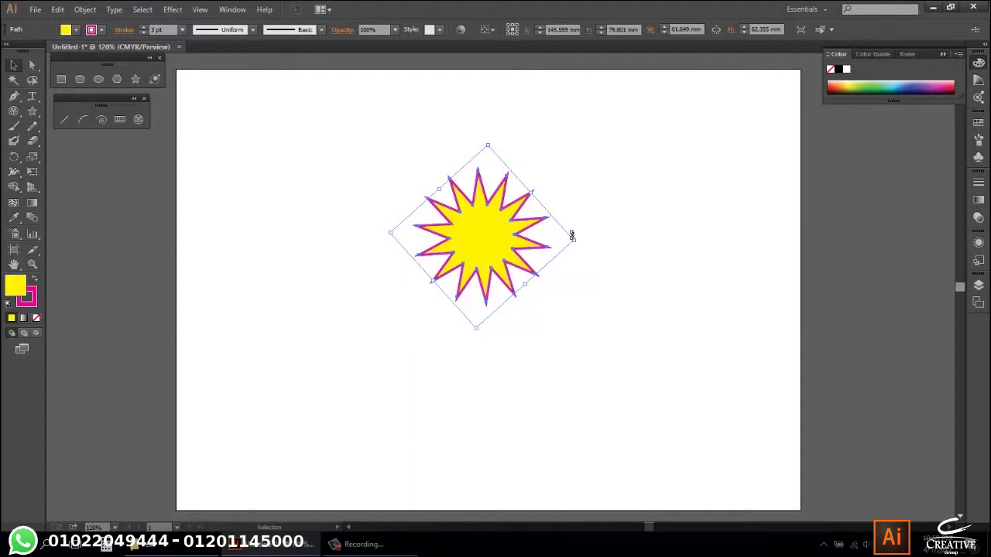
key(shift)
drag(576, 241, 650, 240)
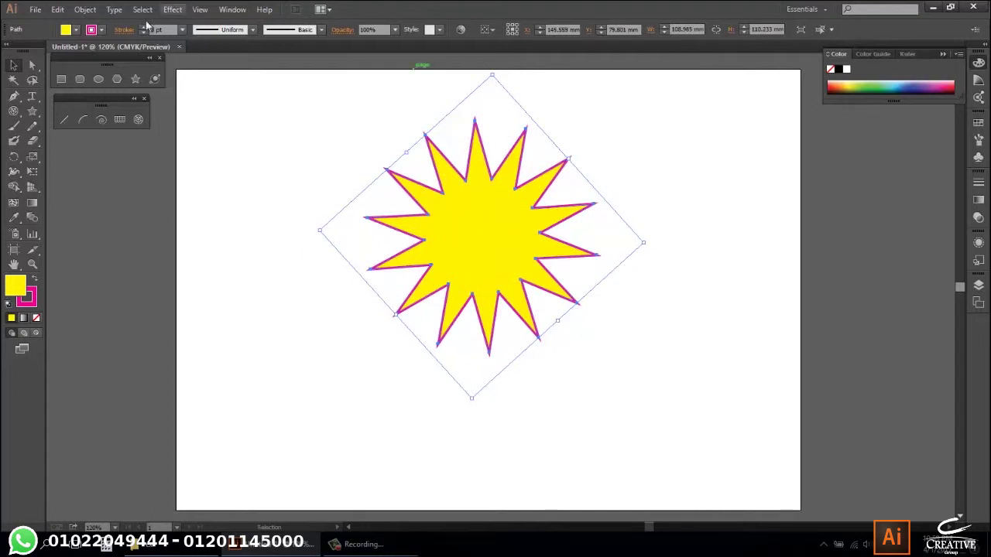
Give the enlarged star a red fill and black outline, then drag it aside.
click(66, 33)
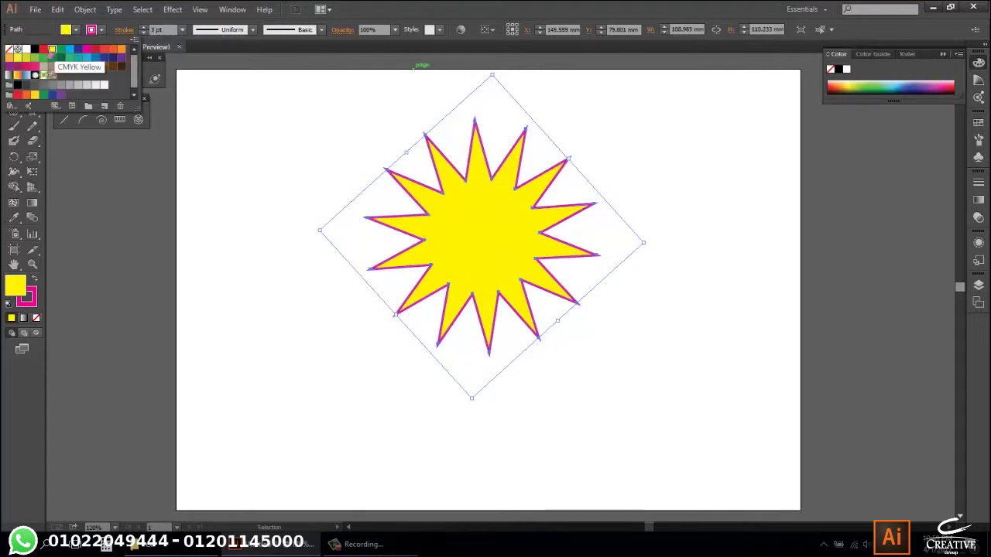
click(44, 48)
click(76, 31)
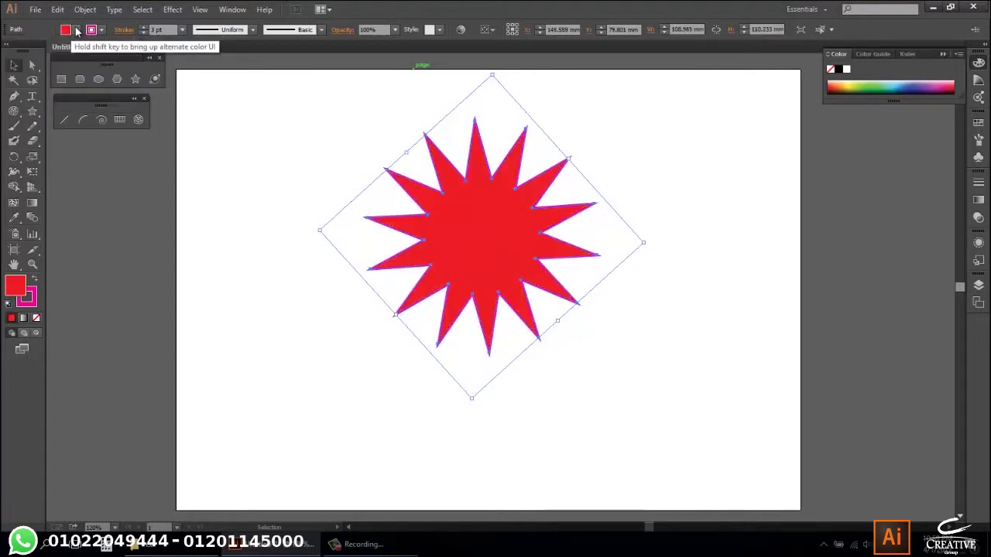
click(76, 31)
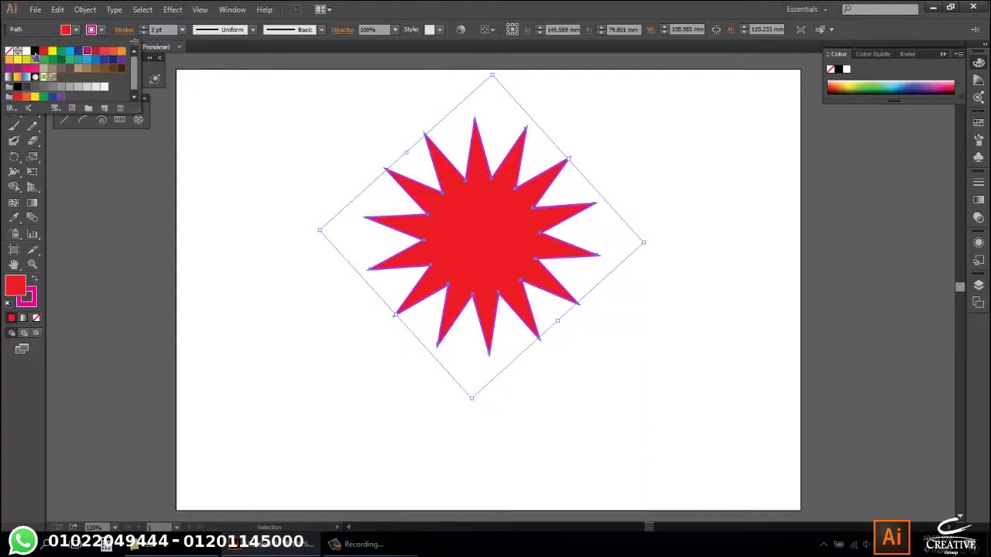
click(34, 51)
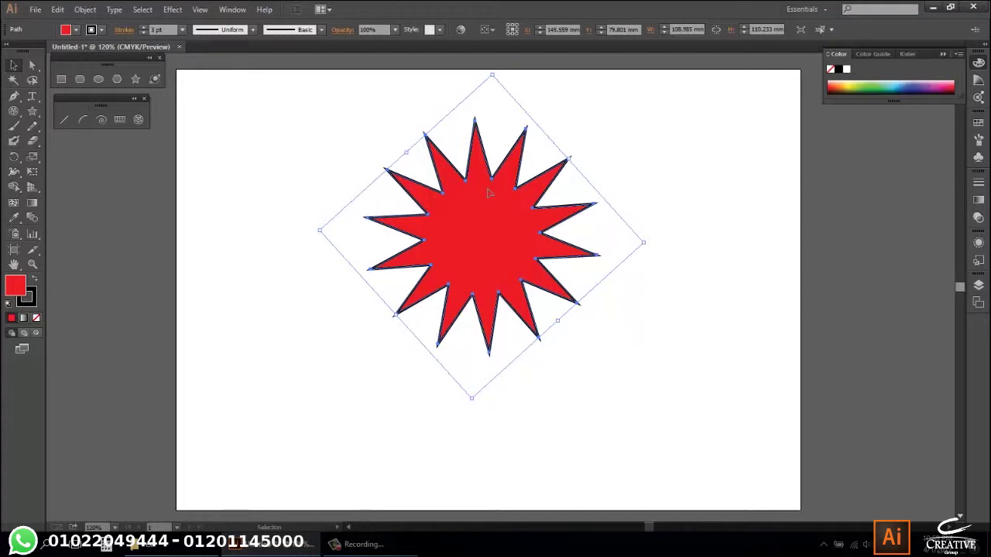
drag(481, 241, 630, 277)
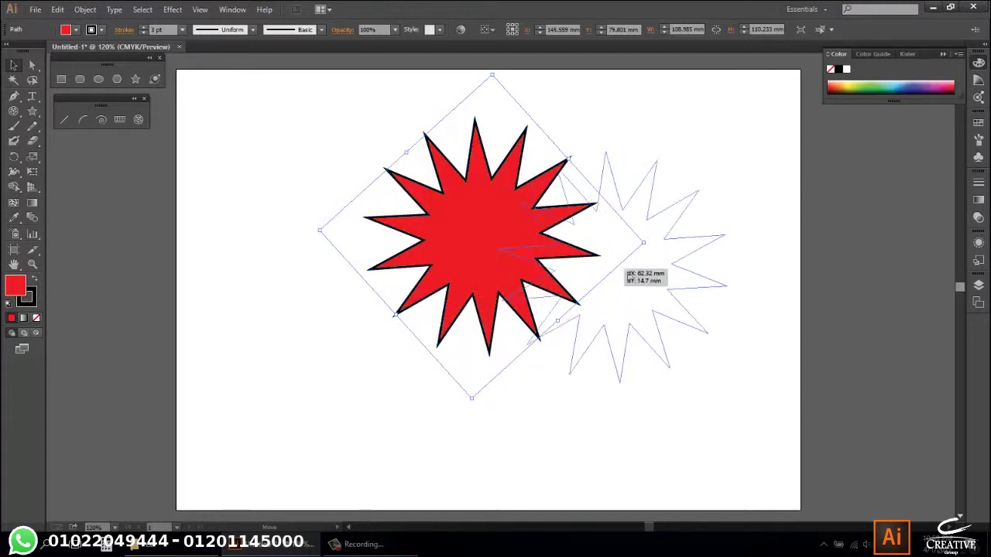
Return the red star to place and send it to the back behind the yellow star.
key(ctrl+z)
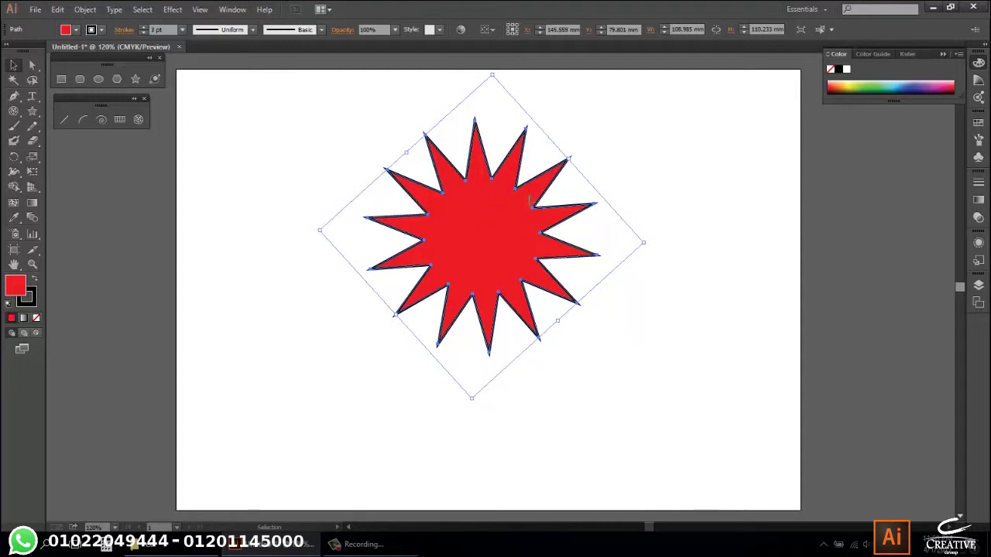
right_click(479, 220)
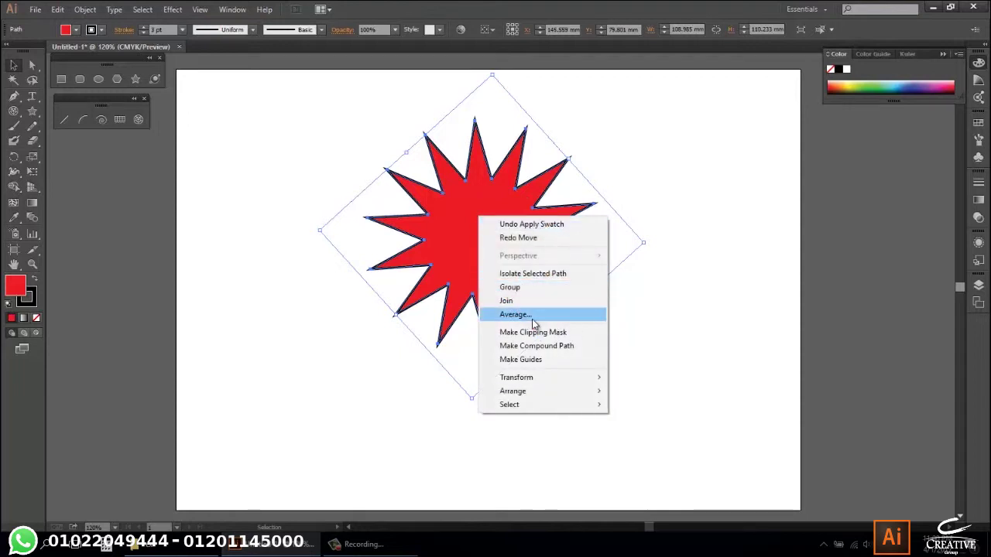
mouse_move(513, 391)
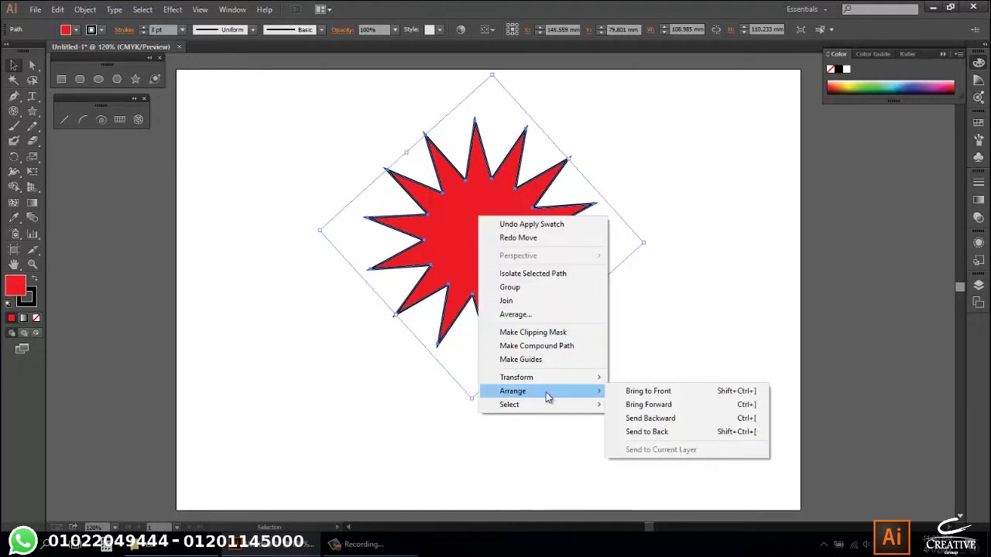
click(637, 432)
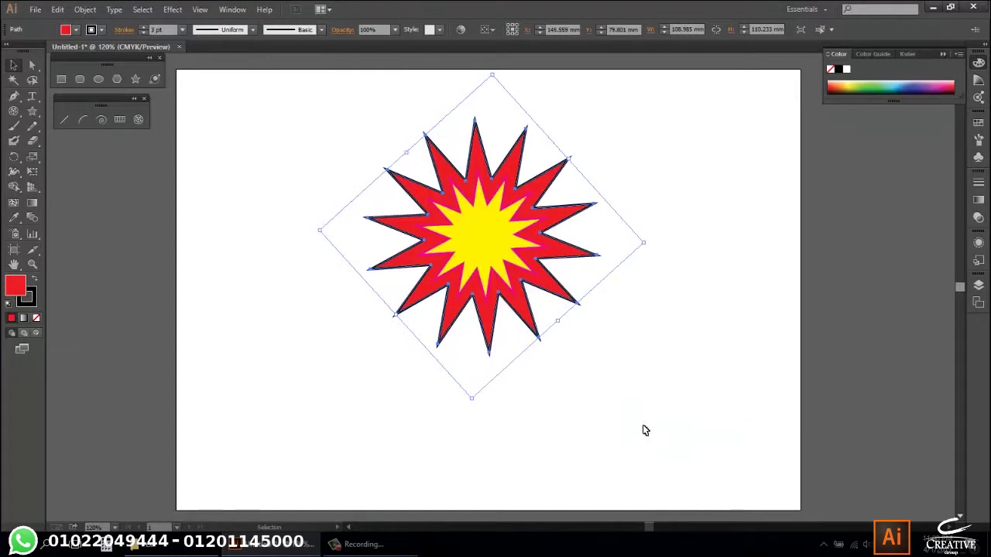
click(644, 427)
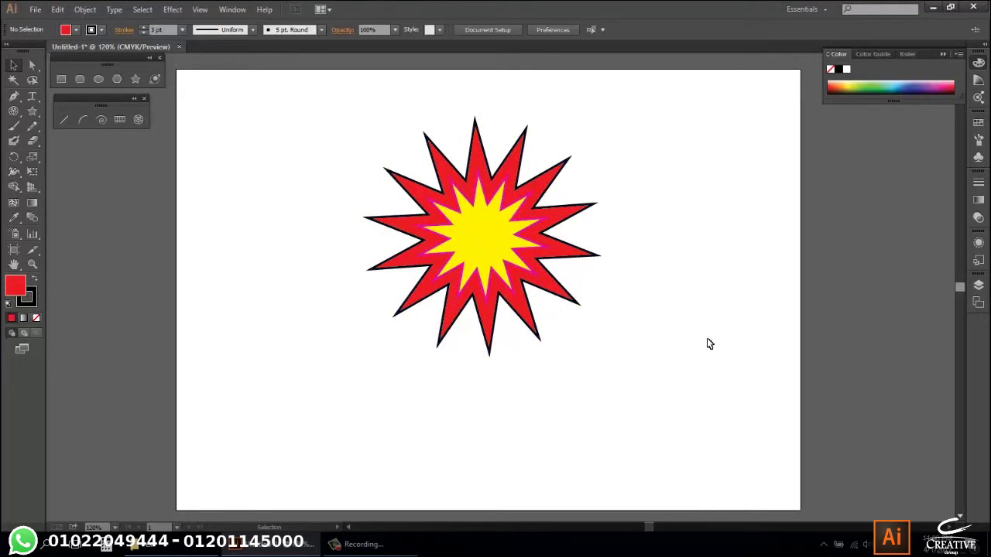
click(490, 256)
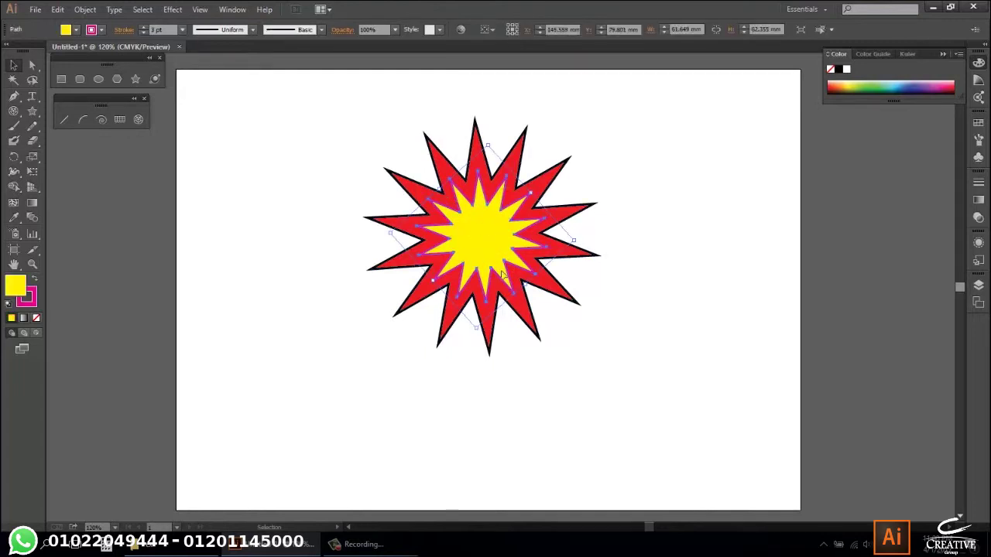
Enlarge a star copy beyond the red star and fill it black.
key(ctrl)
drag(577, 241, 749, 234)
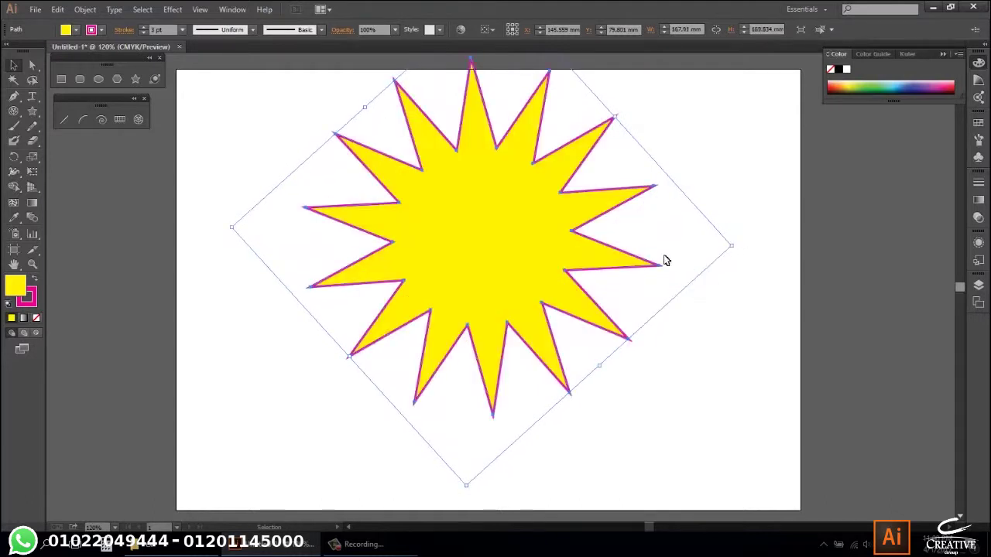
click(75, 29)
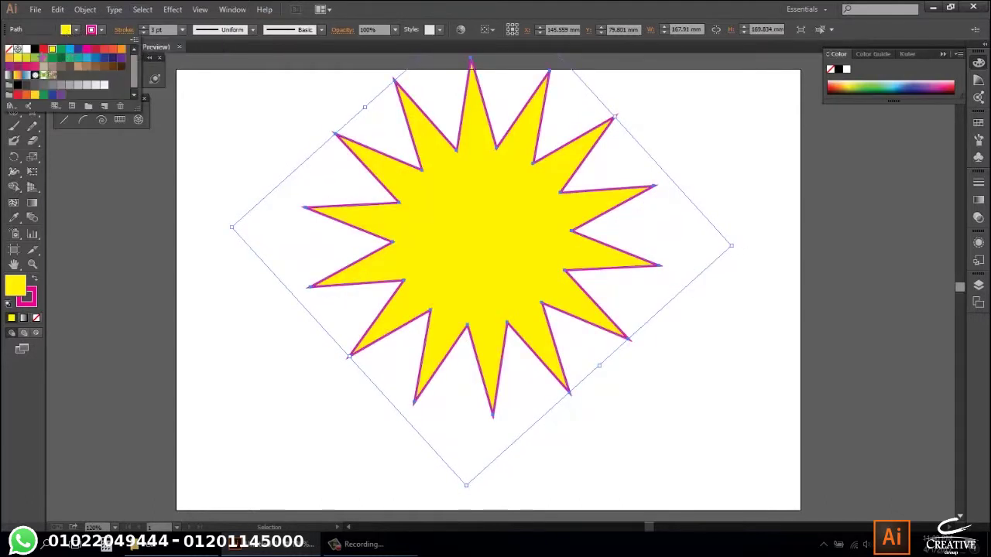
click(34, 49)
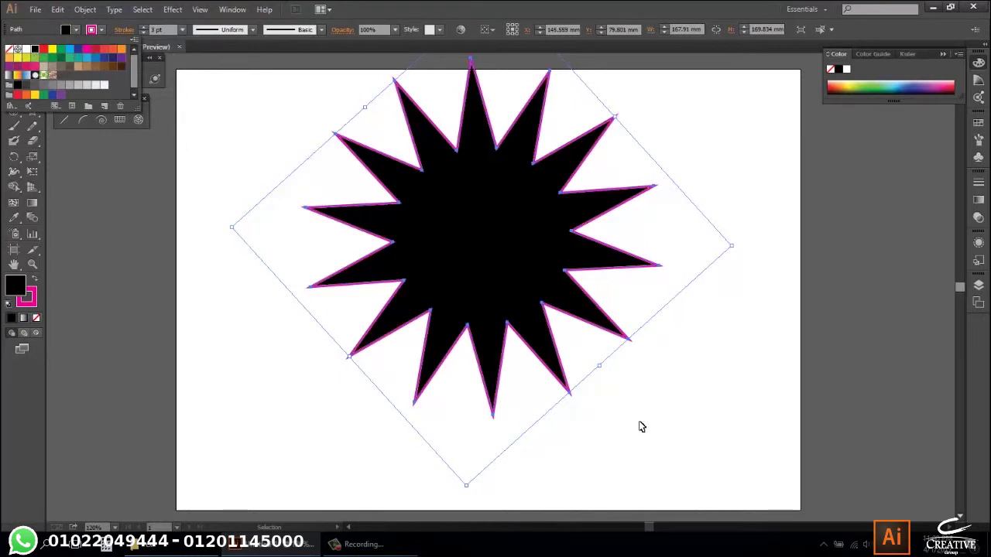
click(544, 244)
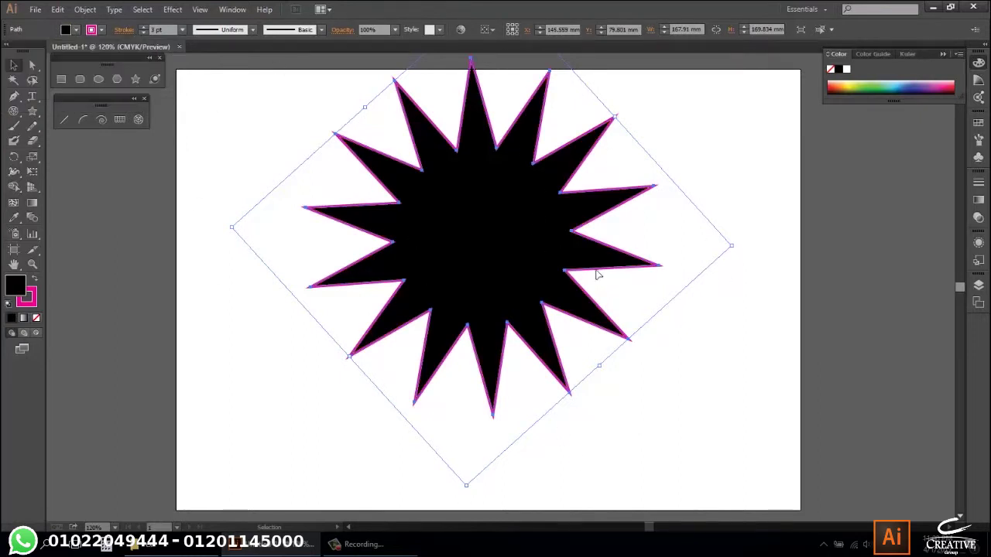
Send the black star to the back, behind the red and yellow stars.
right_click(474, 229)
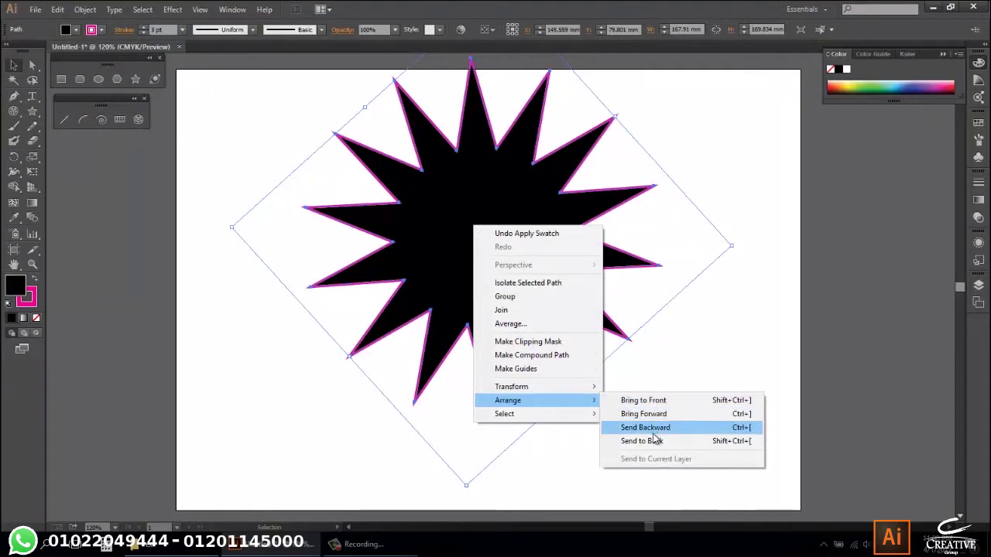
click(652, 441)
click(657, 435)
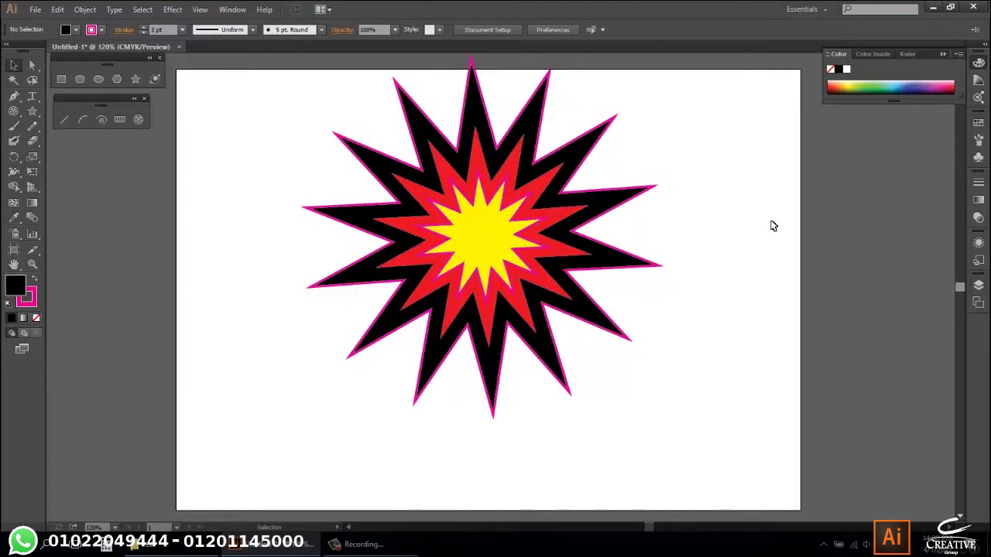
click(521, 128)
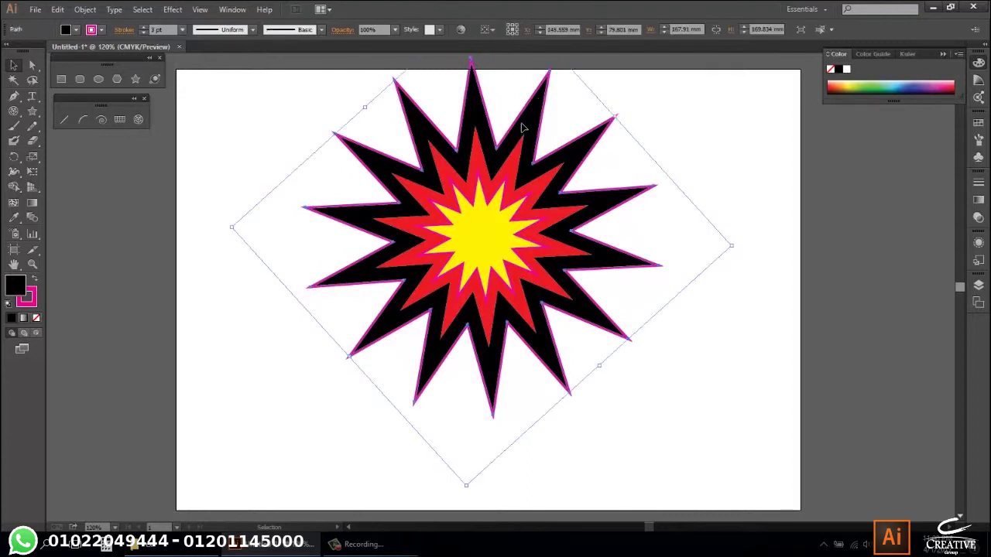
right_click(521, 126)
mouse_move(555, 295)
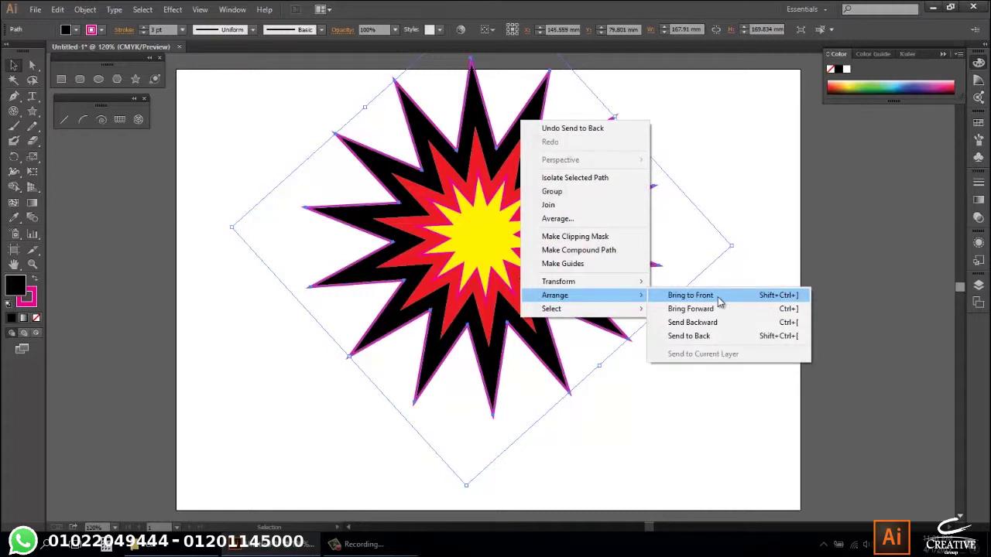
click(719, 296)
click(718, 299)
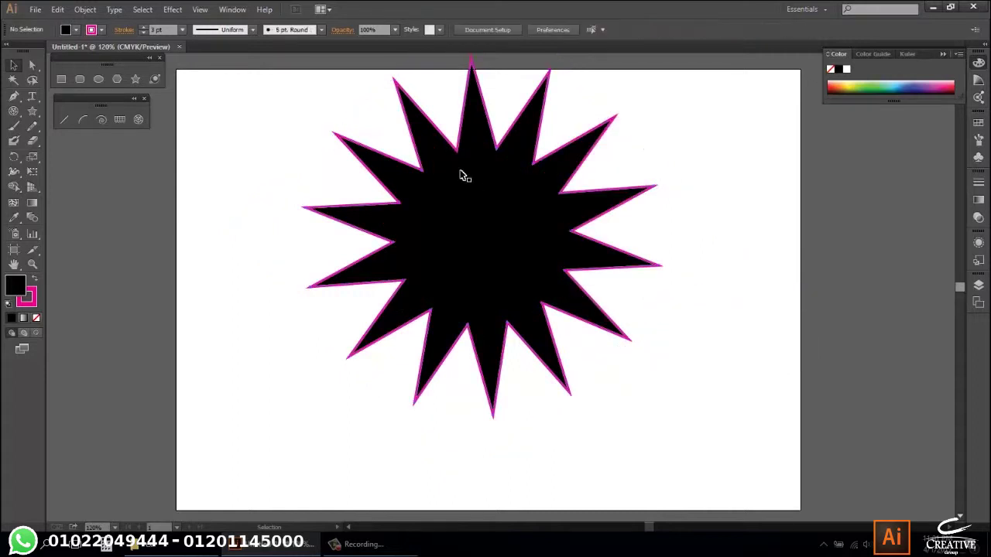
right_click(587, 191)
mouse_move(621, 366)
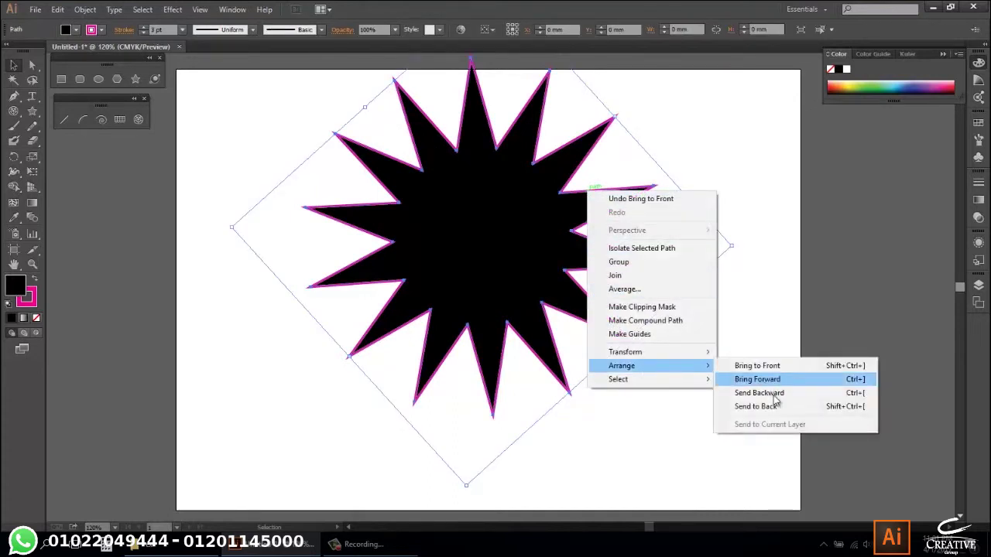
click(777, 409)
click(778, 409)
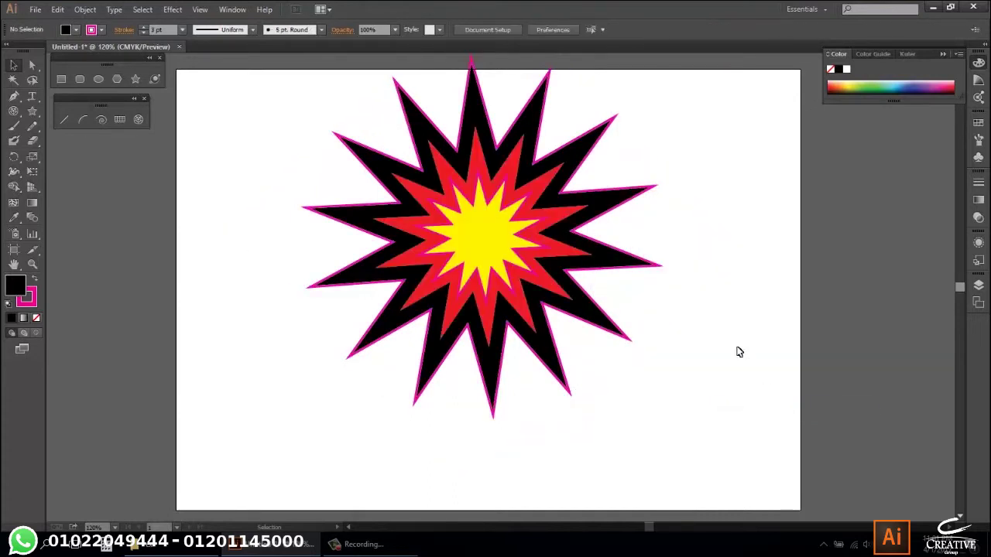
Reorder the stars so yellow sits behind red, then marquee-select the whole starburst.
click(477, 177)
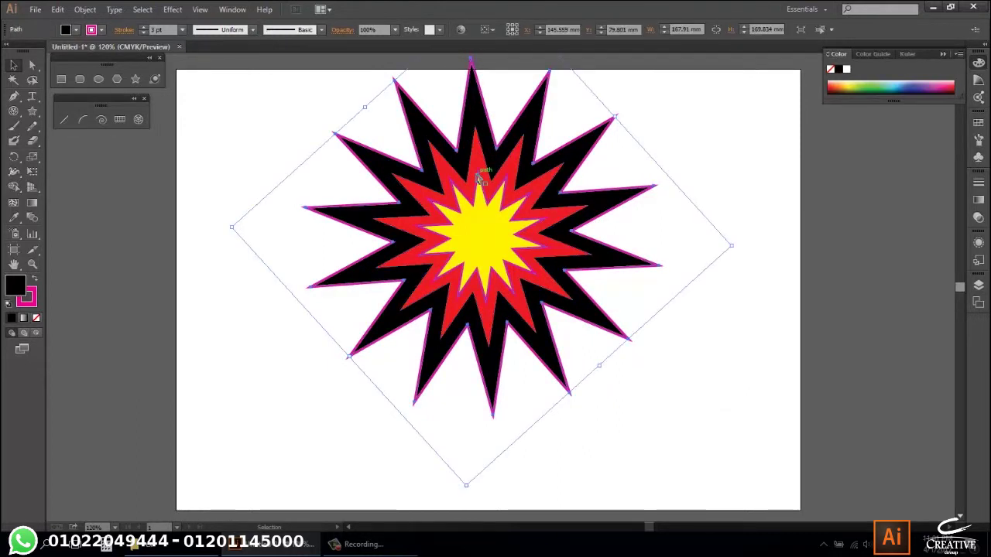
click(470, 174)
right_click(470, 174)
mouse_move(526, 344)
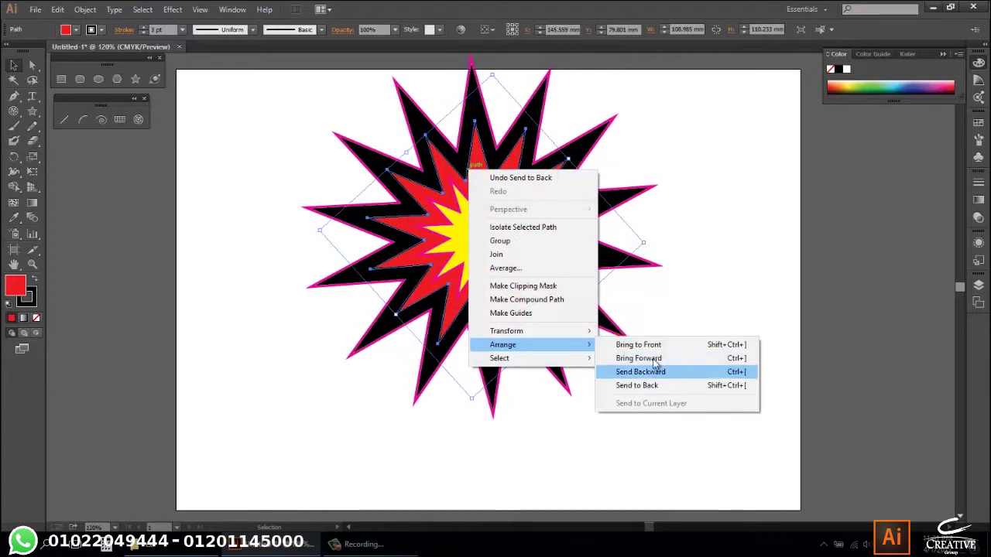
click(639, 357)
click(709, 372)
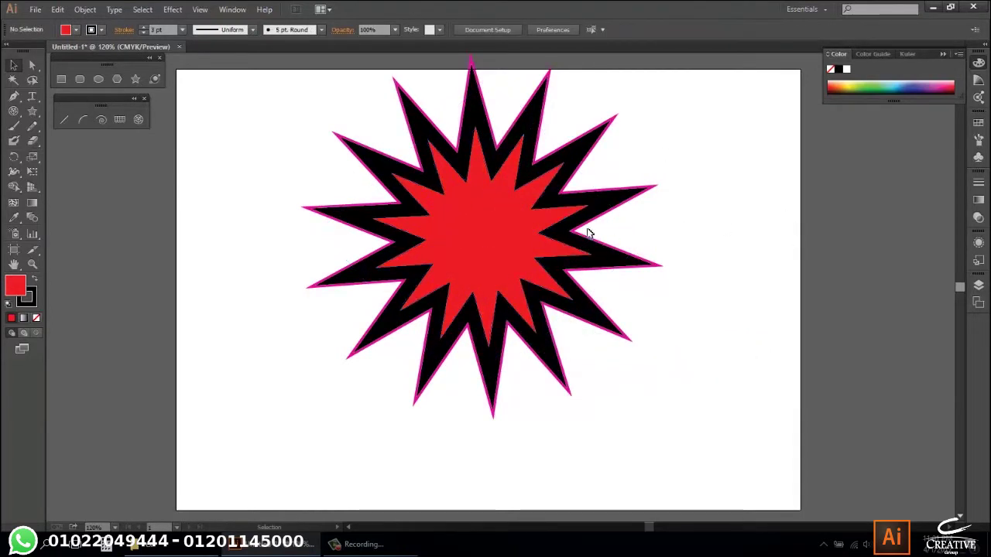
key(ctrl+z)
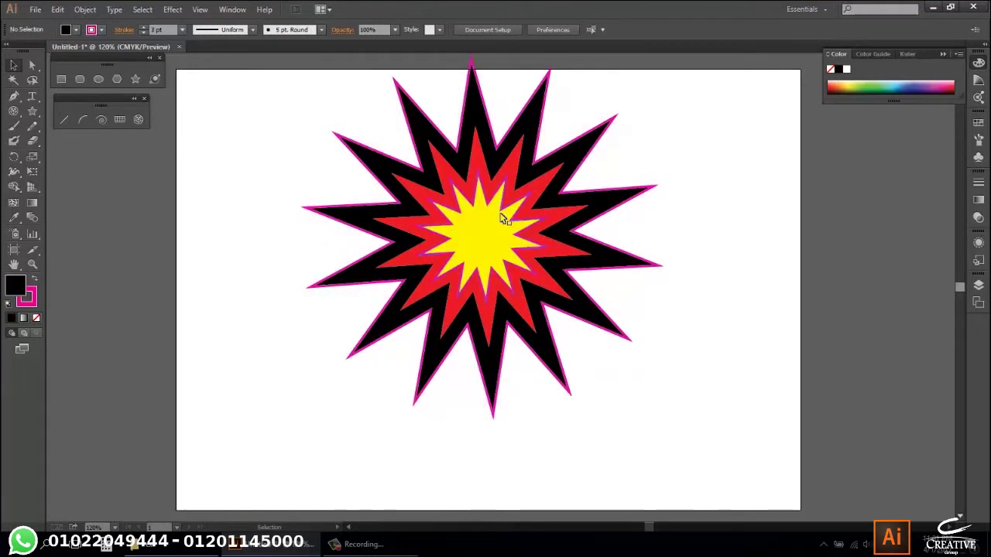
click(505, 206)
right_click(505, 207)
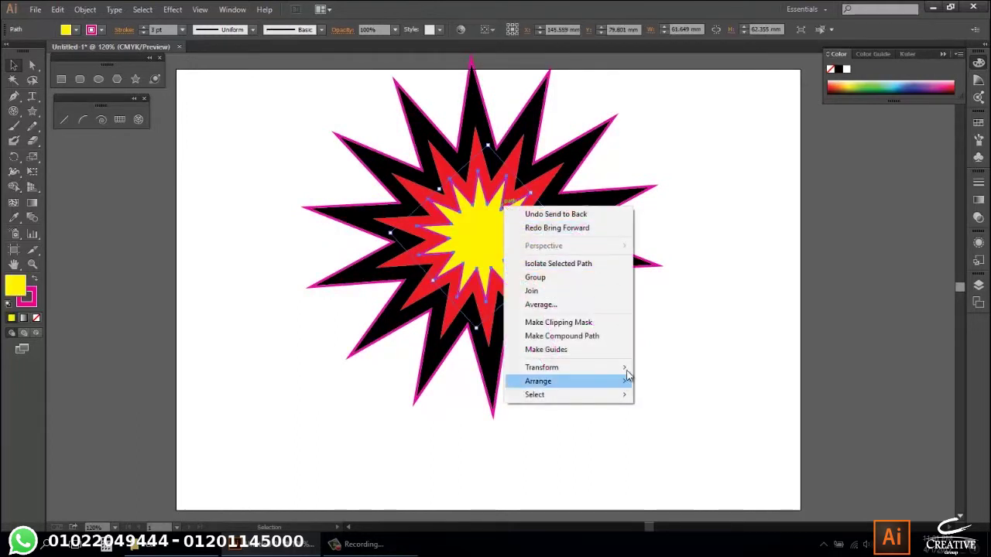
mouse_move(538, 381)
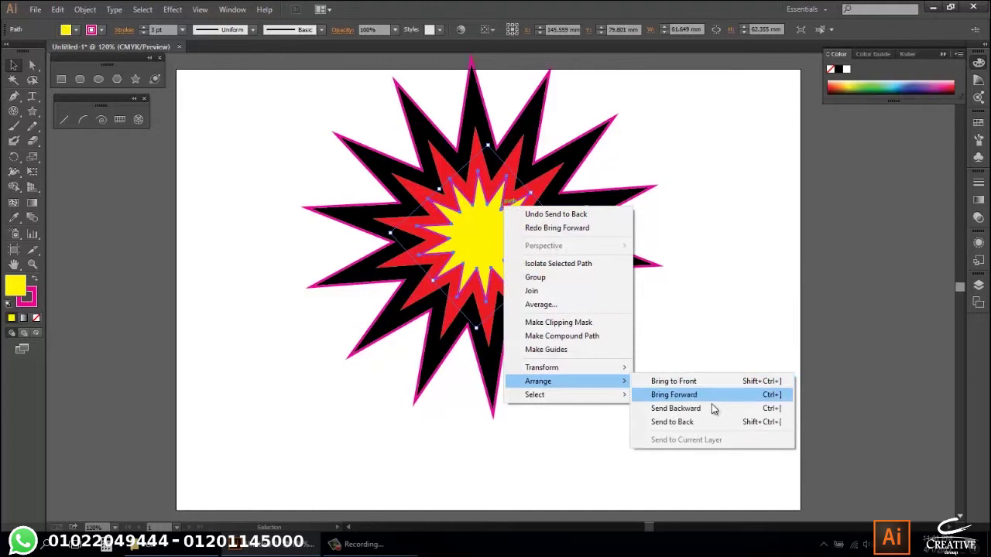
click(715, 410)
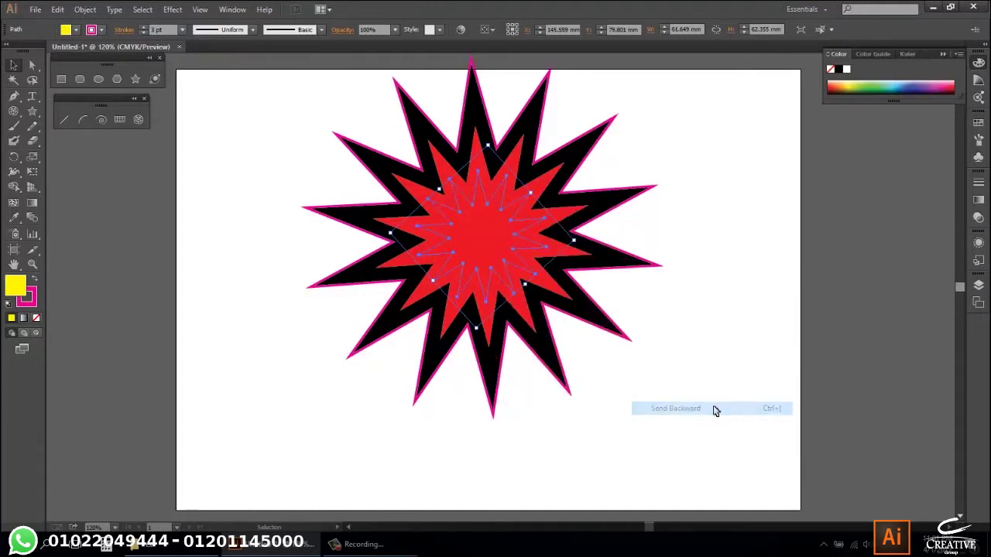
click(715, 407)
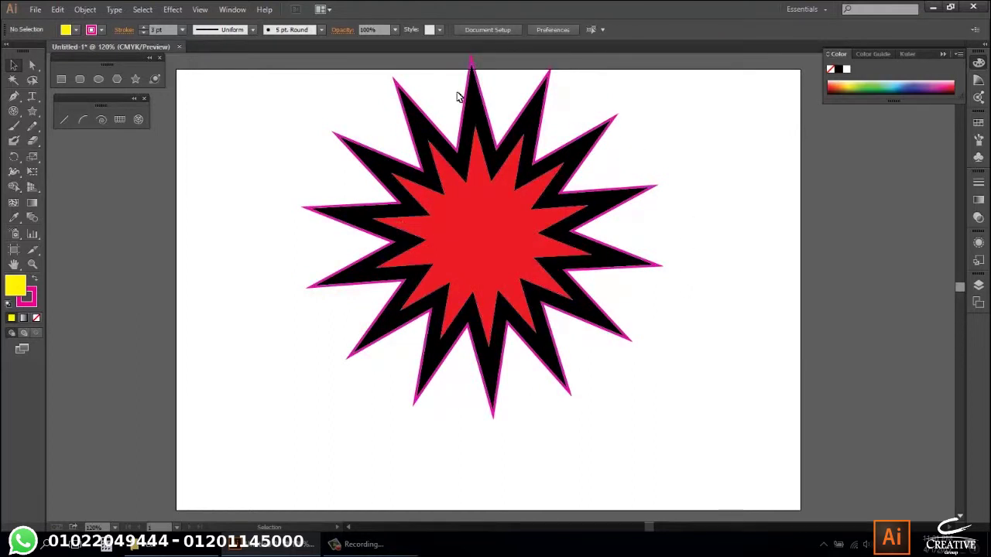
key(a)
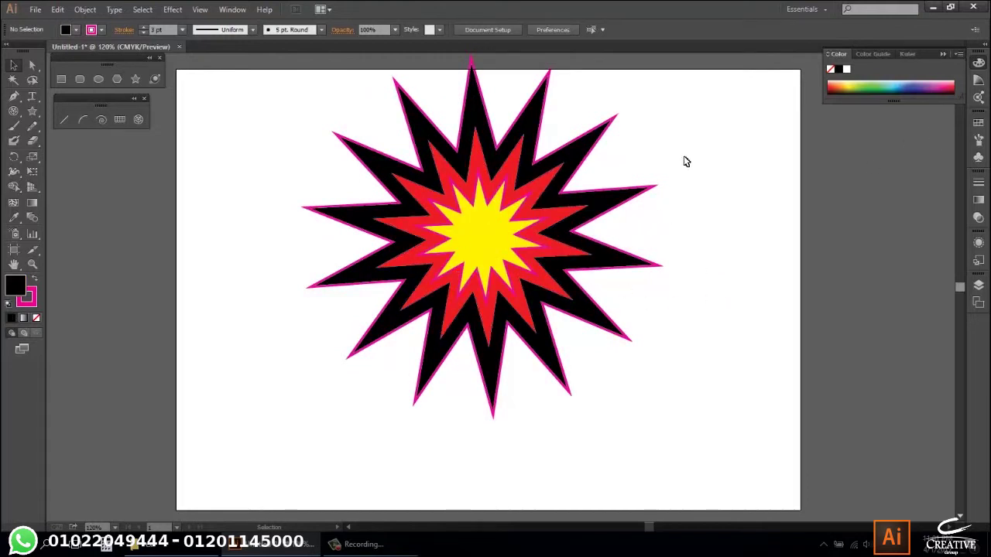
drag(712, 120, 387, 457)
click(648, 426)
drag(550, 287, 667, 319)
drag(580, 292, 460, 354)
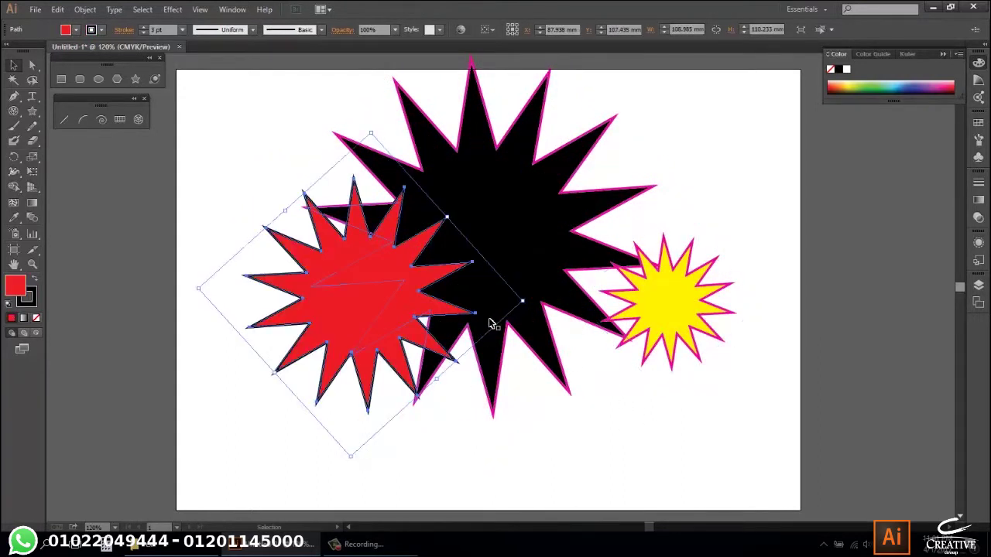
click(710, 304)
click(383, 303)
click(548, 214)
click(670, 298)
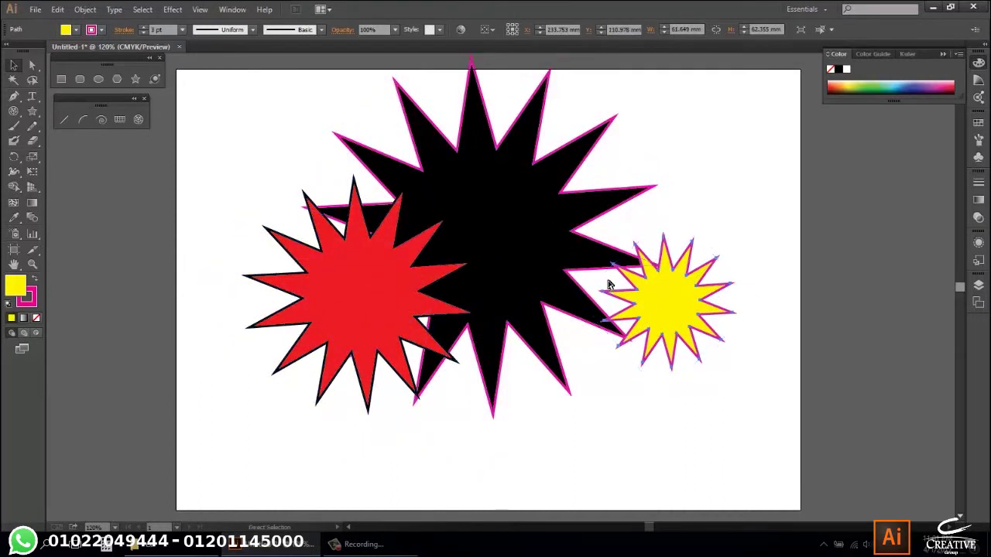
key(ctrl+z)
key(ctrl+z)
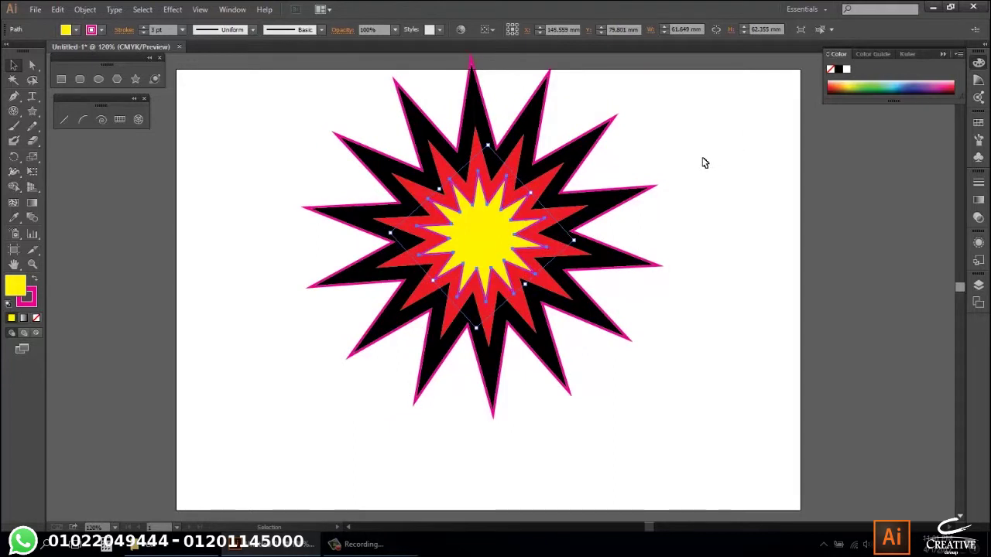
click(702, 162)
click(630, 200)
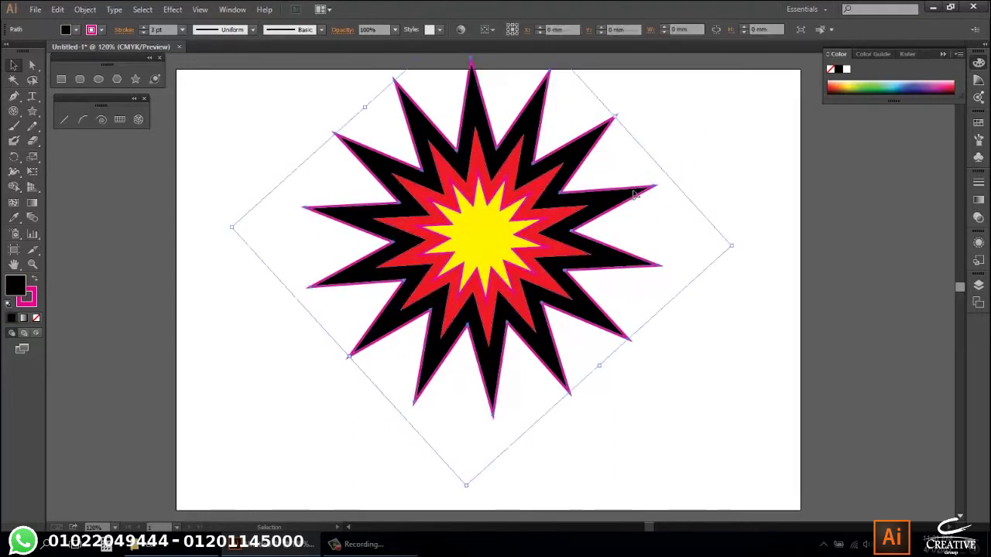
click(696, 172)
drag(495, 241, 658, 230)
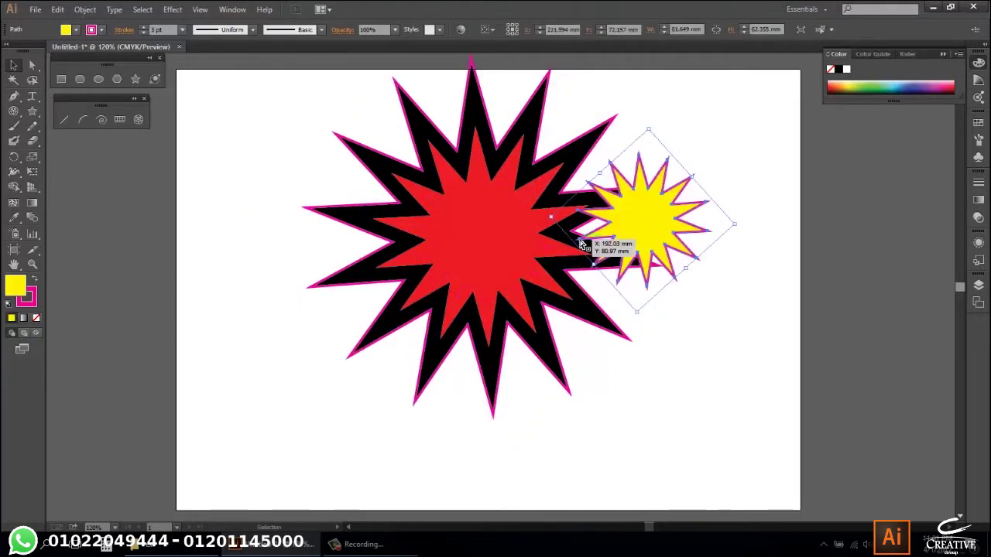
key(ctrl+z)
key(a)
key(ctrl+a)
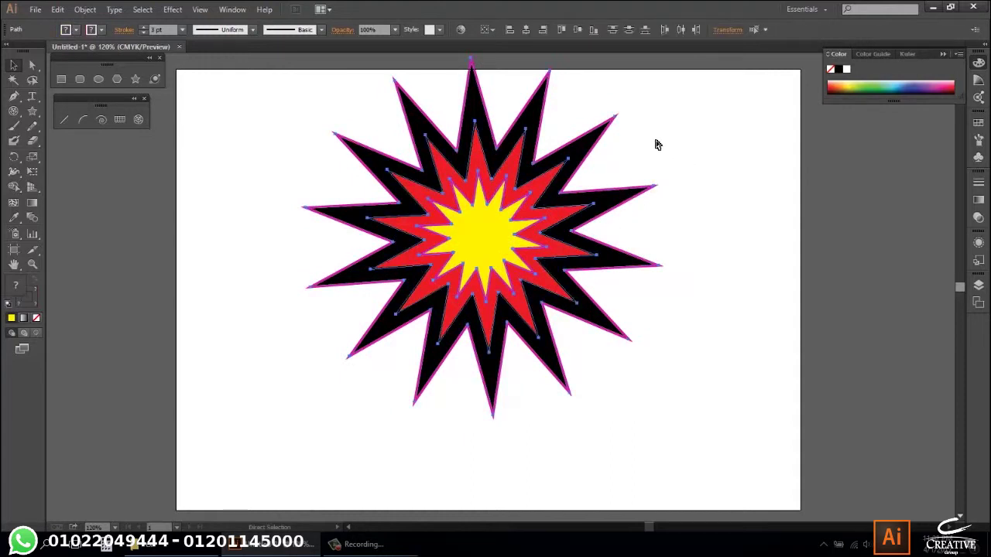
key(v)
click(674, 151)
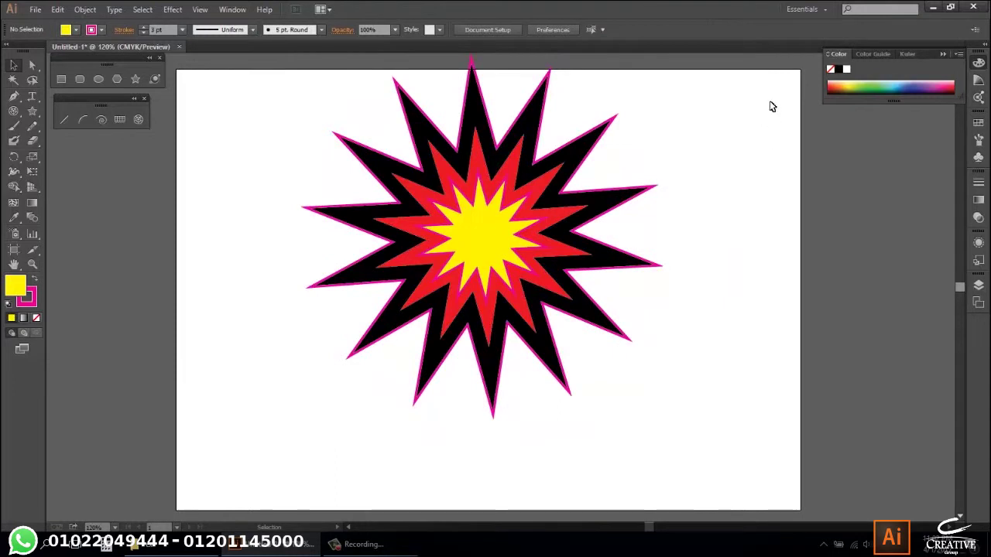
Group the three stars, scale them to about 57 mm, move them upper right, then ungroup.
drag(649, 110, 234, 378)
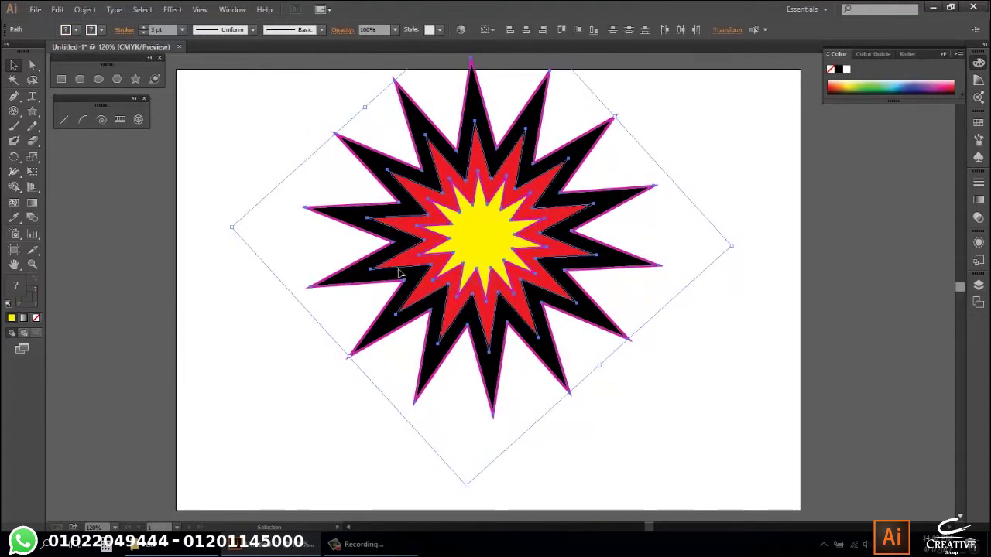
right_click(496, 244)
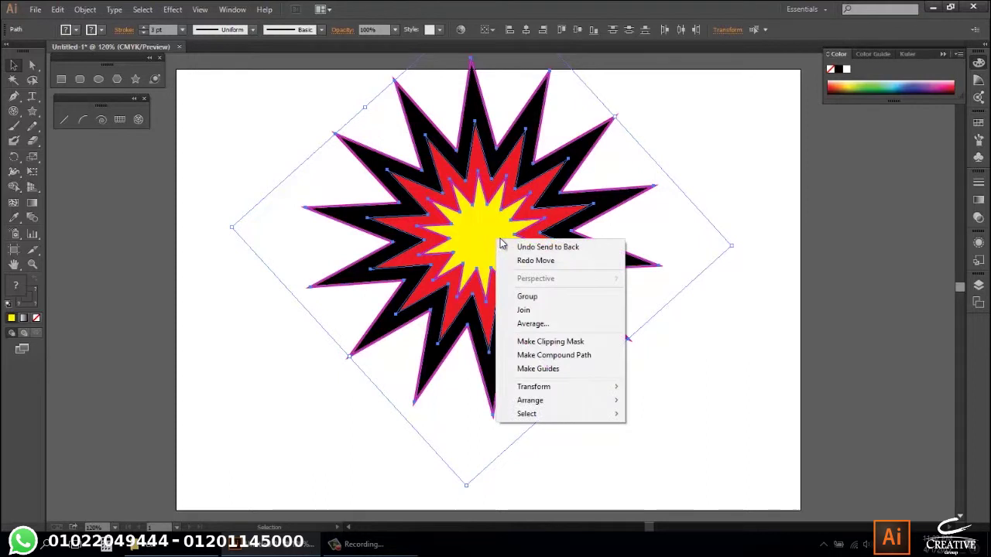
click(545, 299)
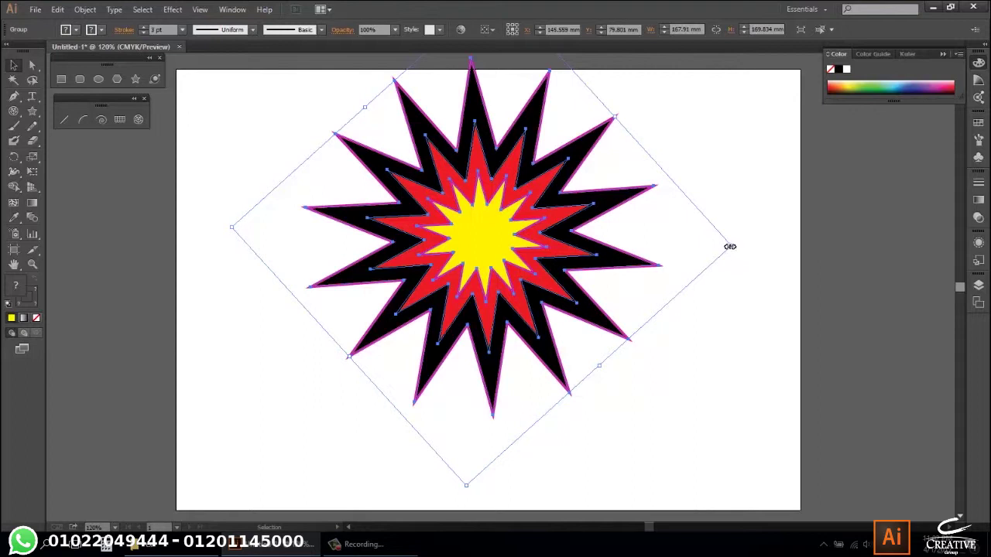
mouse_move(732, 248)
mouse_down()
mouse_move(587, 267)
mouse_move(569, 233)
mouse_up()
click(647, 261)
mouse_move(484, 248)
mouse_down()
mouse_move(719, 180)
mouse_move(570, 199)
mouse_move(320, 189)
mouse_move(336, 255)
mouse_move(549, 259)
mouse_move(706, 180)
mouse_up()
right_click(707, 180)
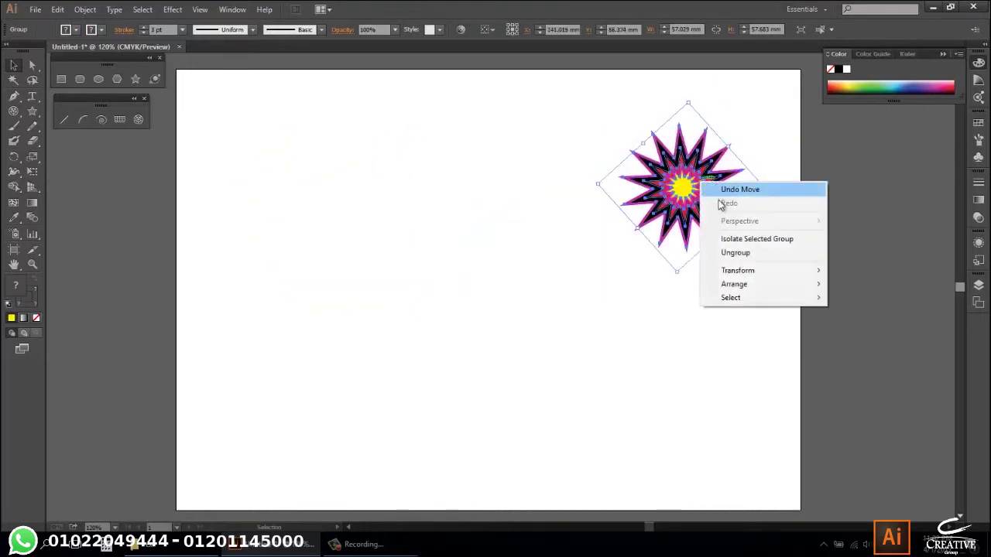
click(730, 252)
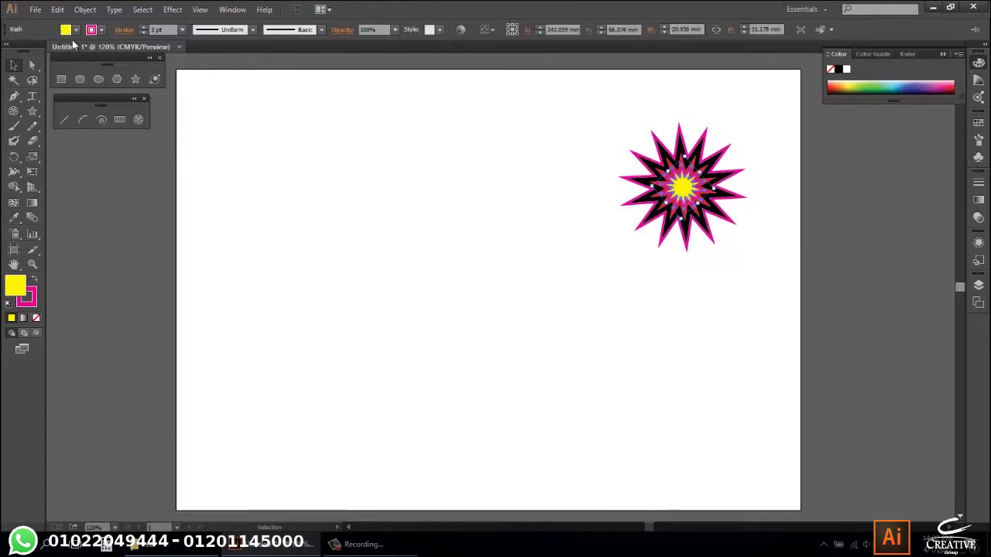
Fill the centre star green and the middle star yellow, then deselect.
click(66, 31)
click(44, 77)
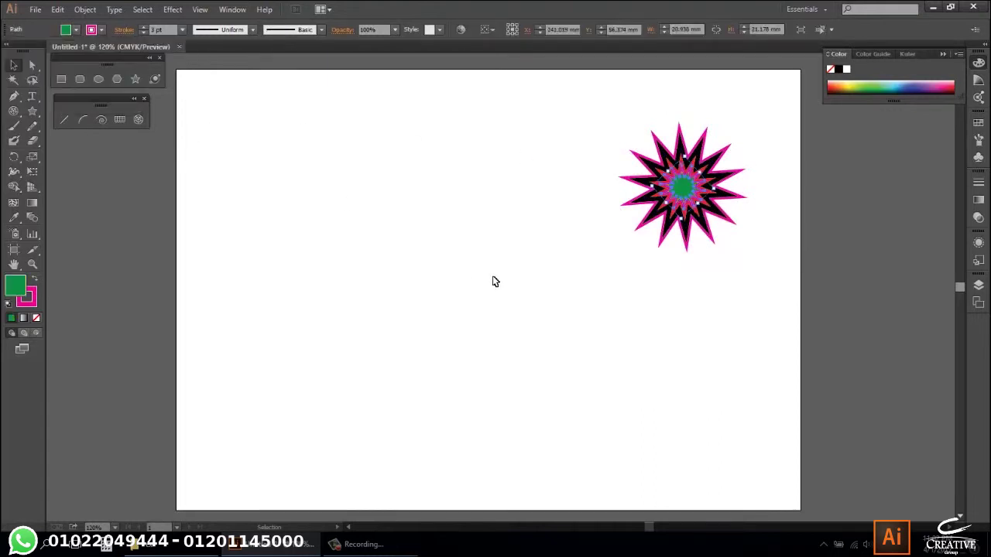
click(655, 231)
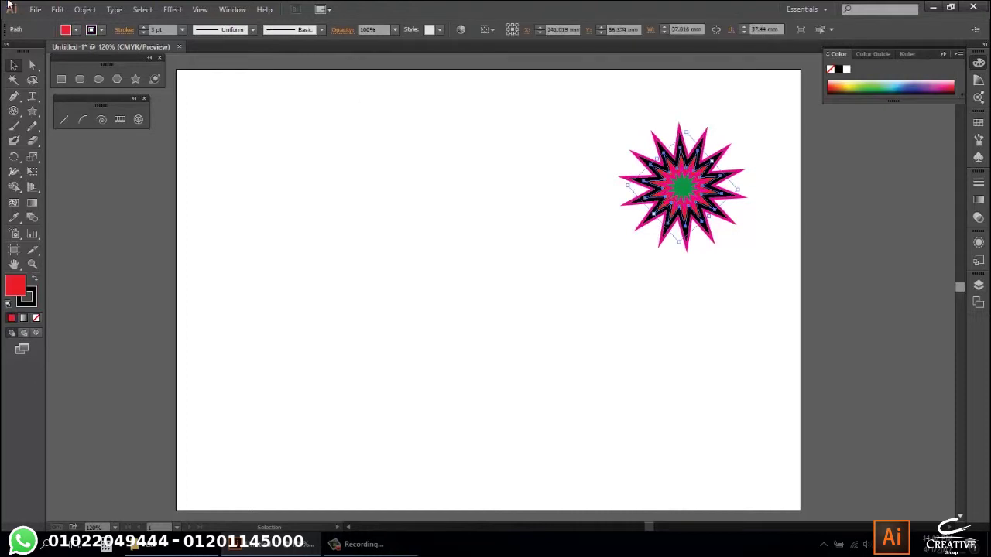
click(70, 30)
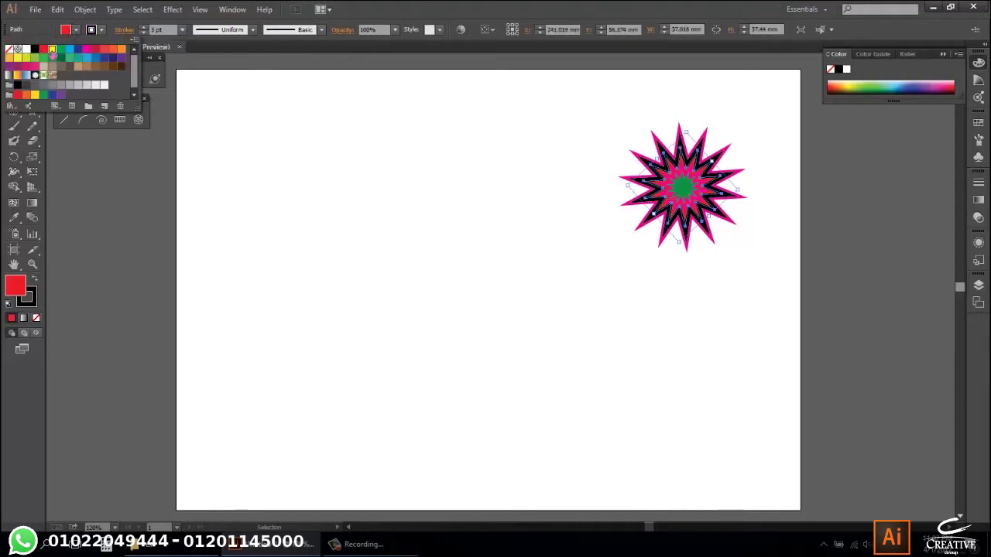
click(64, 63)
click(607, 301)
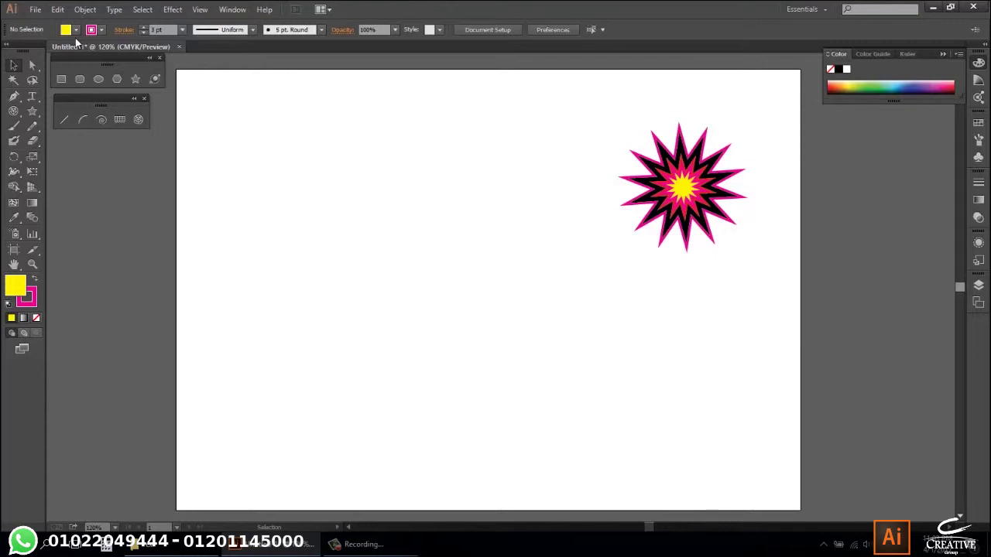
Draw a vertical line about 70 mm long left of centre with a 9 pt stroke.
click(65, 122)
drag(385, 185, 381, 353)
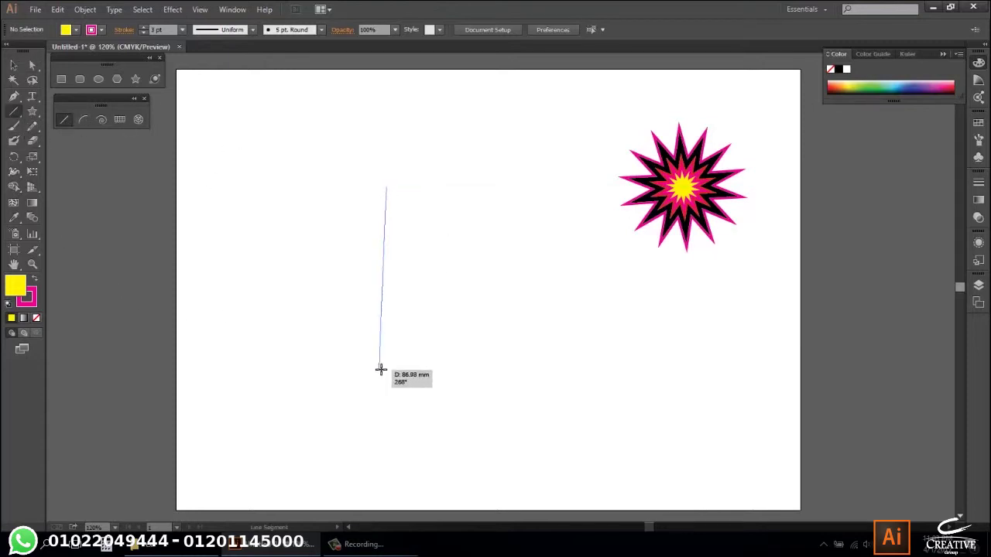
mouse_move(381, 354)
mouse_down()
mouse_move(386, 325)
mouse_move(394, 384)
mouse_up()
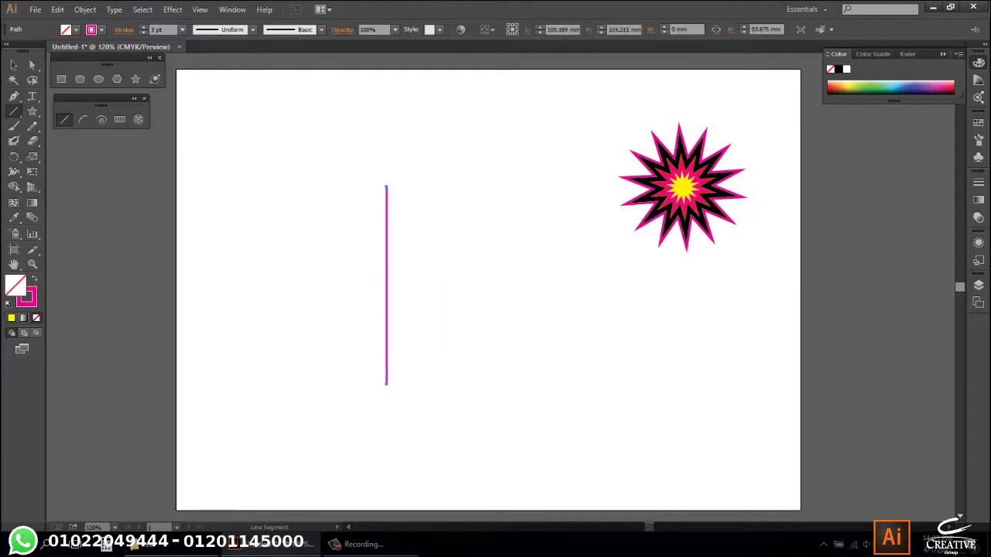
click(143, 26)
click(143, 26)
click(143, 27)
click(143, 26)
click(144, 27)
click(143, 27)
key(v)
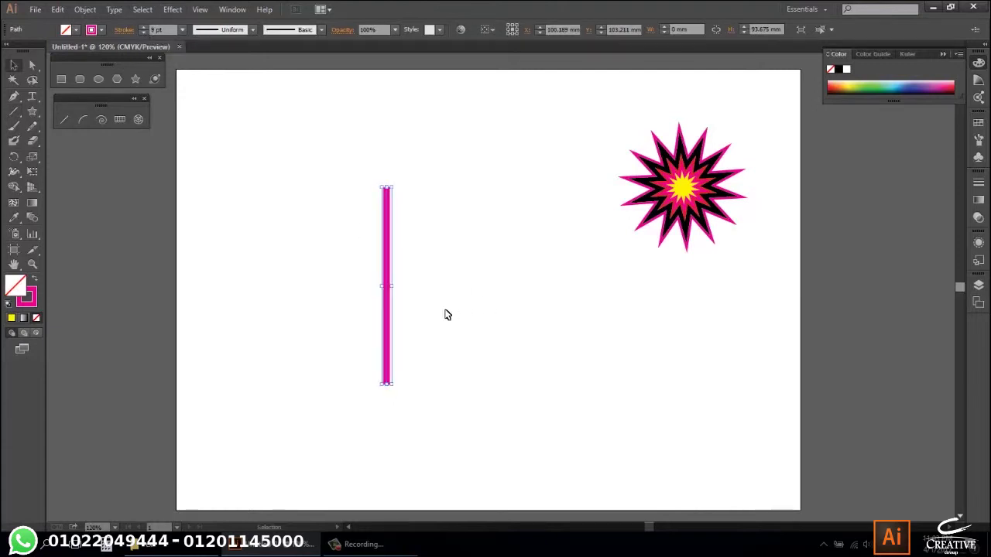
click(442, 340)
Draw an arc curving right and fit it onto the line's top to form a hook.
click(82, 119)
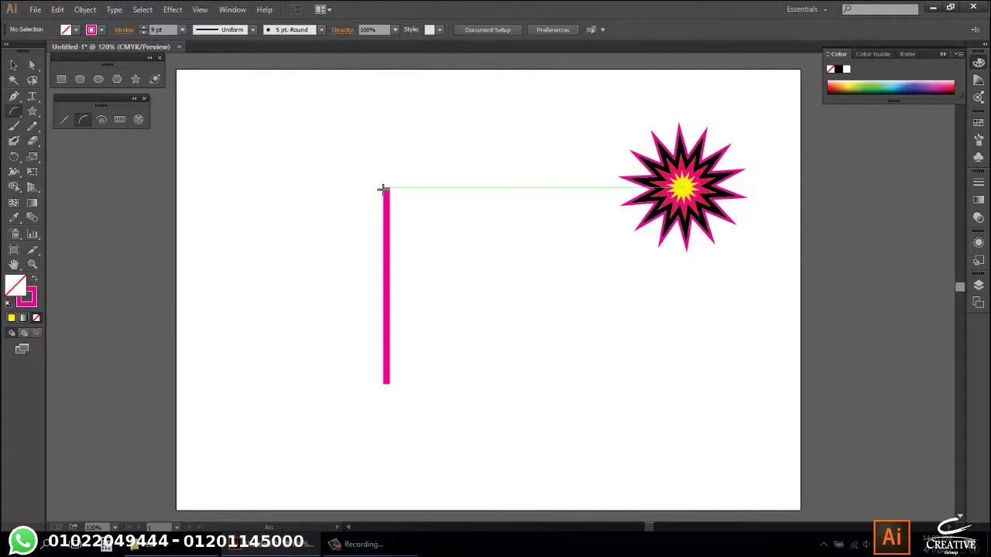
drag(388, 192, 495, 256)
key(v)
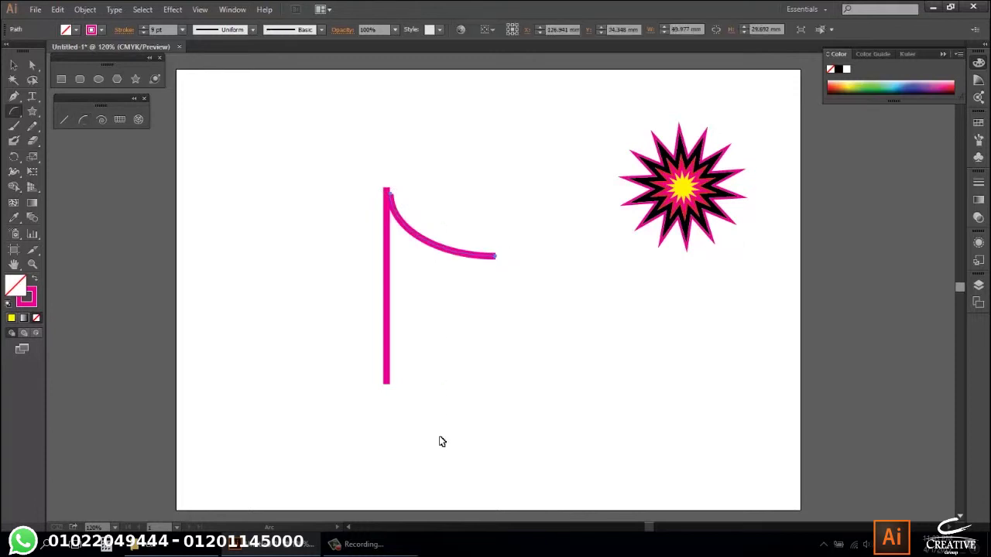
click(544, 367)
mouse_move(406, 218)
mouse_down()
mouse_move(426, 202)
mouse_move(385, 225)
mouse_up()
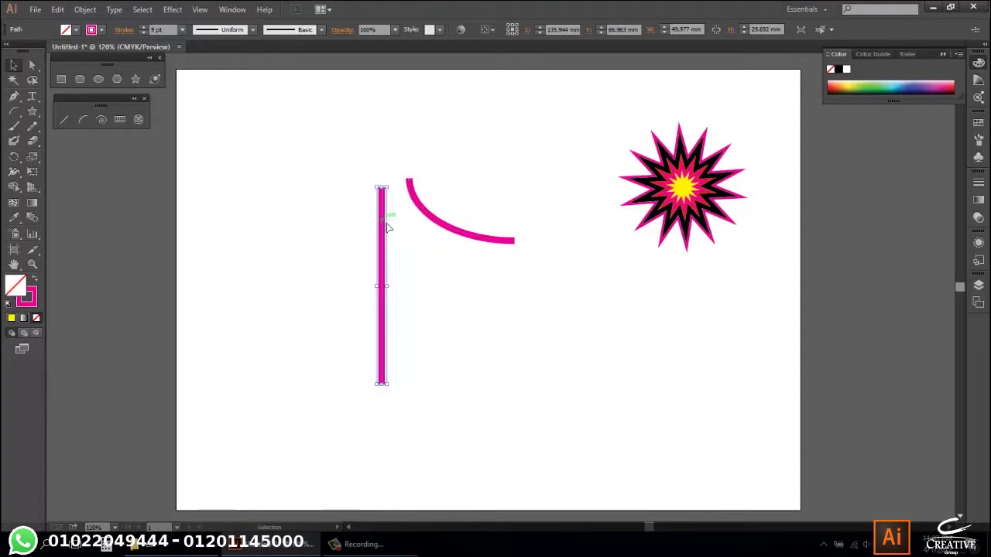
click(448, 241)
drag(449, 232, 425, 240)
click(451, 301)
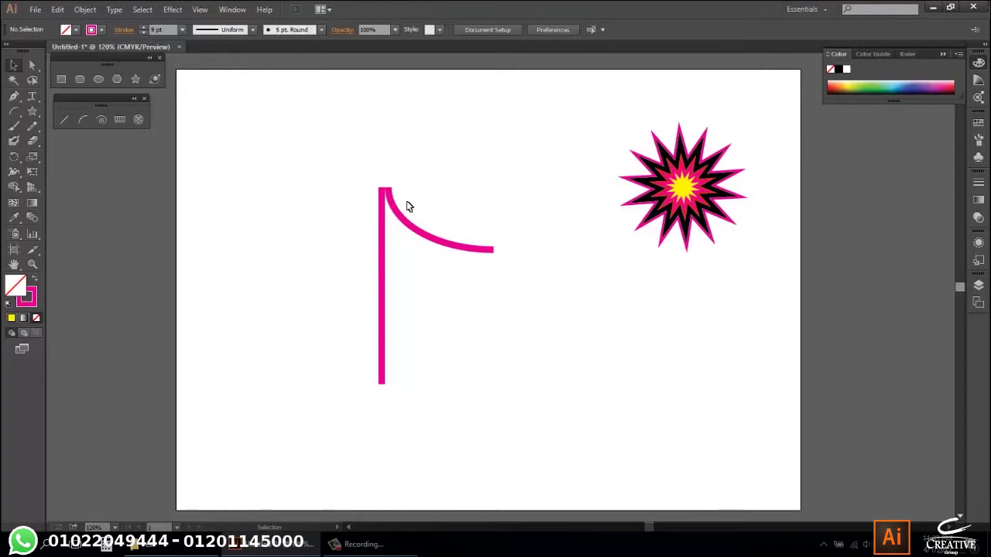
Join the vertical line and its arc into a single hook path.
drag(445, 156, 336, 228)
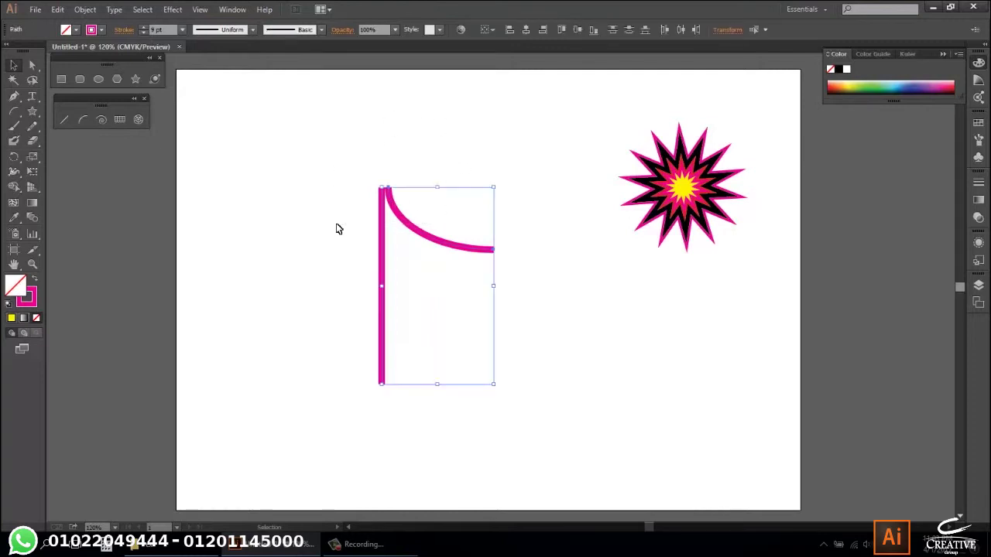
right_click(388, 197)
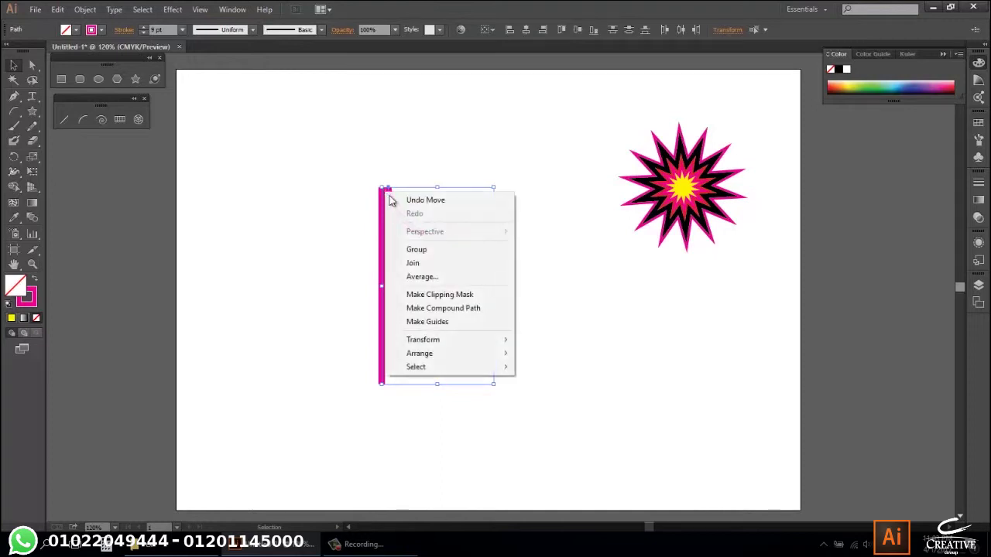
click(417, 263)
click(498, 172)
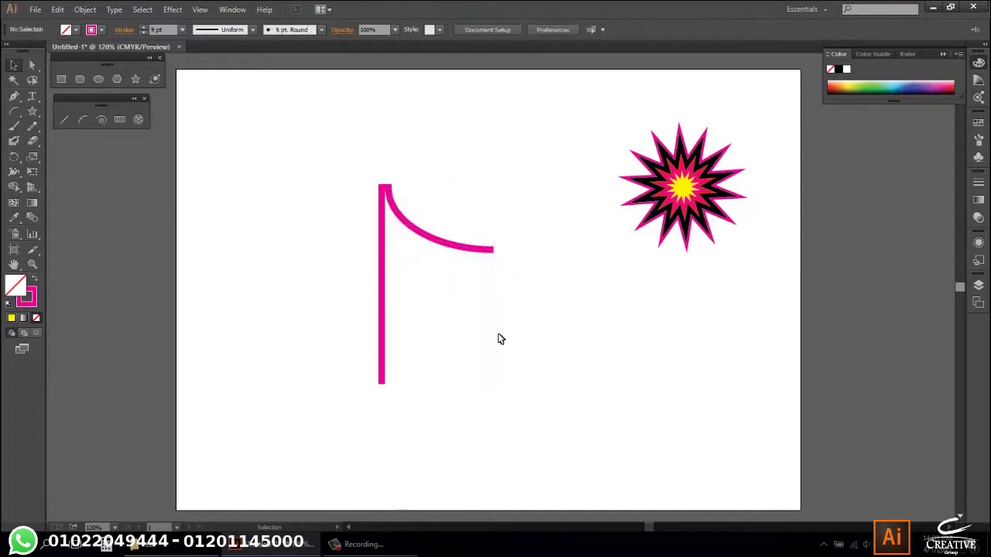
Shift the hook shape left on the page and close the stray Character panel.
mouse_move(392, 195)
mouse_down()
mouse_move(381, 178)
mouse_move(373, 206)
mouse_up()
key(ctrl+t)
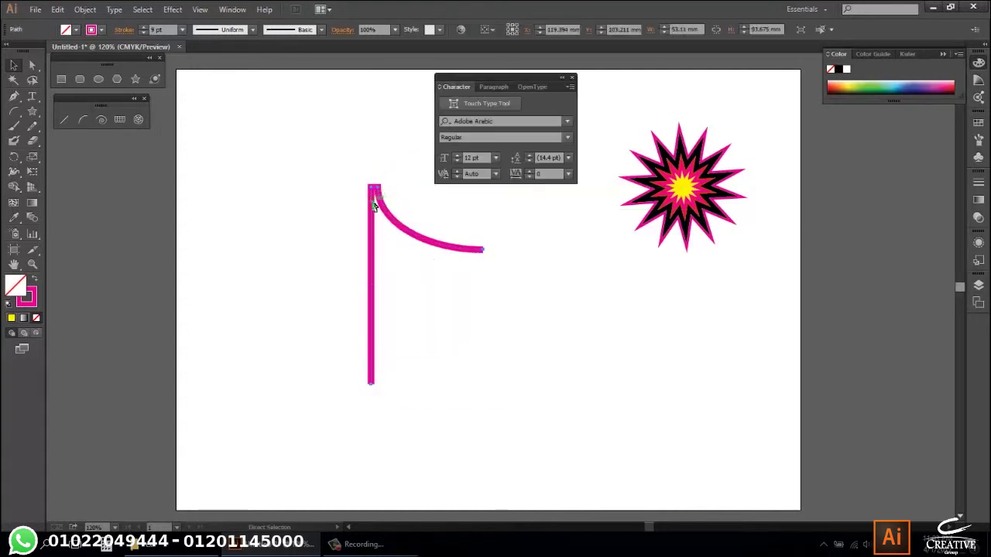
click(480, 307)
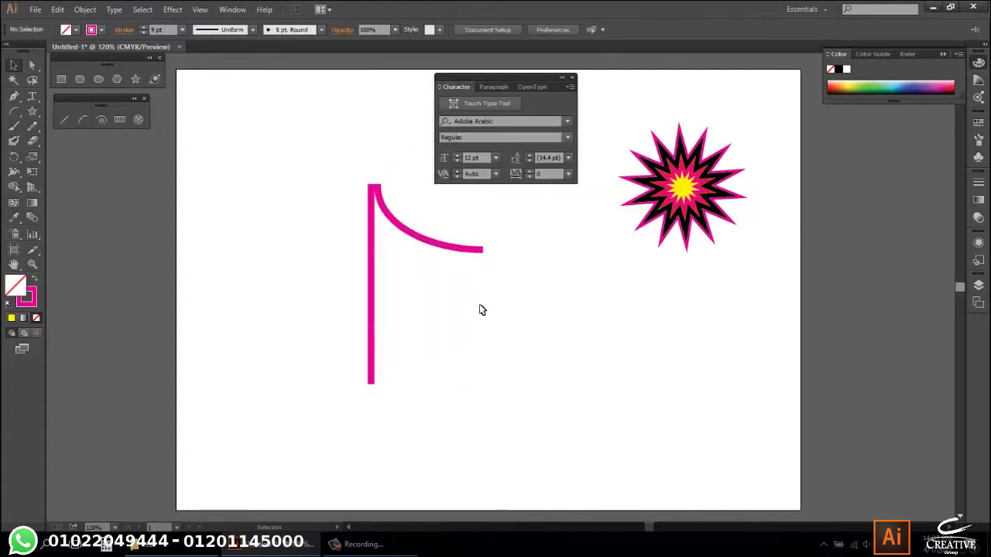
click(572, 77)
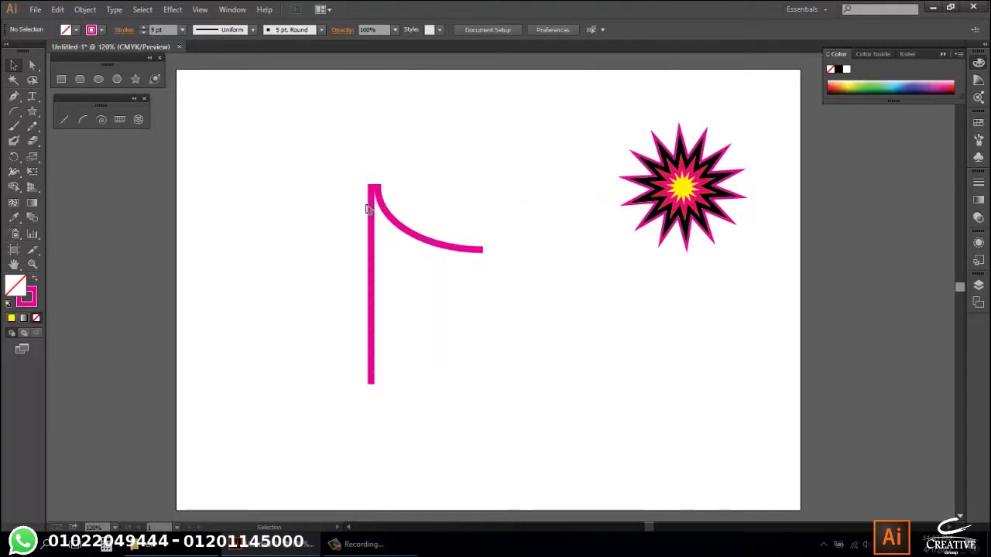
mouse_move(372, 207)
mouse_down()
mouse_move(551, 278)
mouse_move(296, 211)
mouse_up()
Change the hook's stroke from magenta to blue and start a second arc to its left.
click(101, 31)
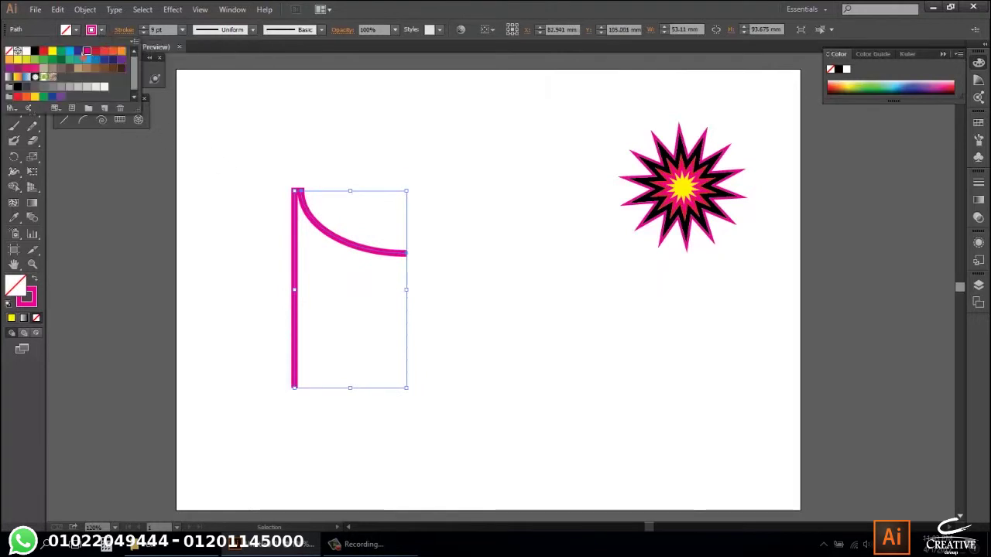
click(69, 51)
click(482, 155)
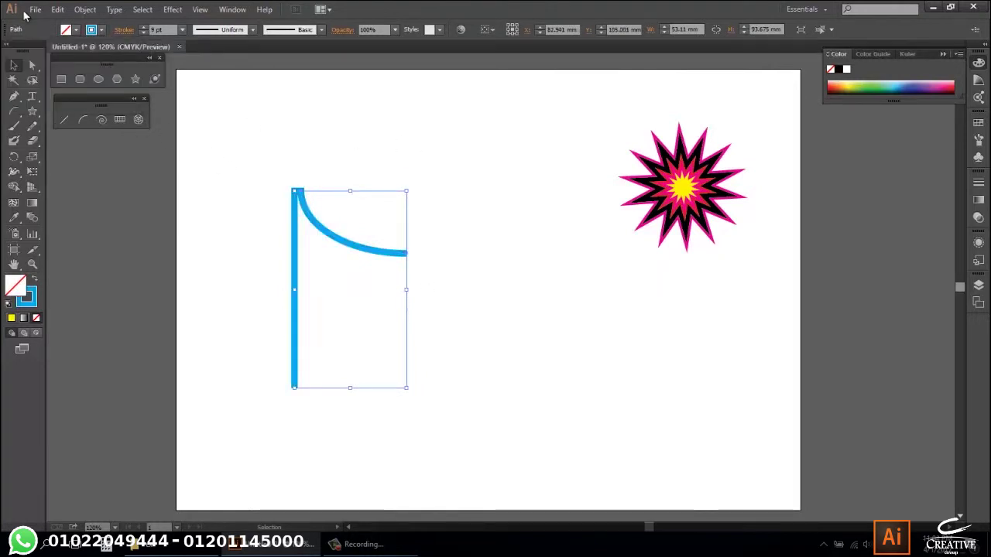
click(84, 120)
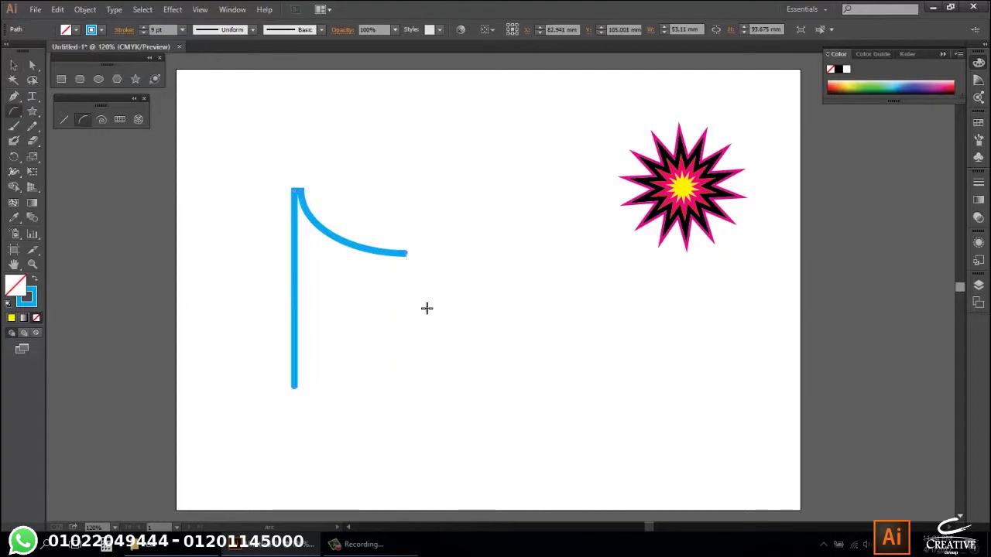
drag(220, 257, 294, 311)
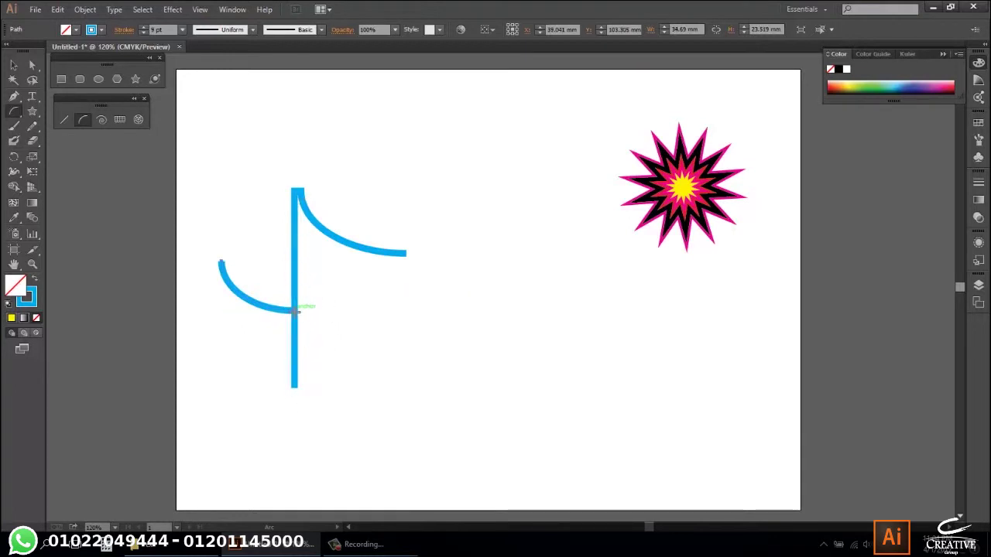
Position the vertical line and upper arc beside the new left arc.
key(v)
click(353, 352)
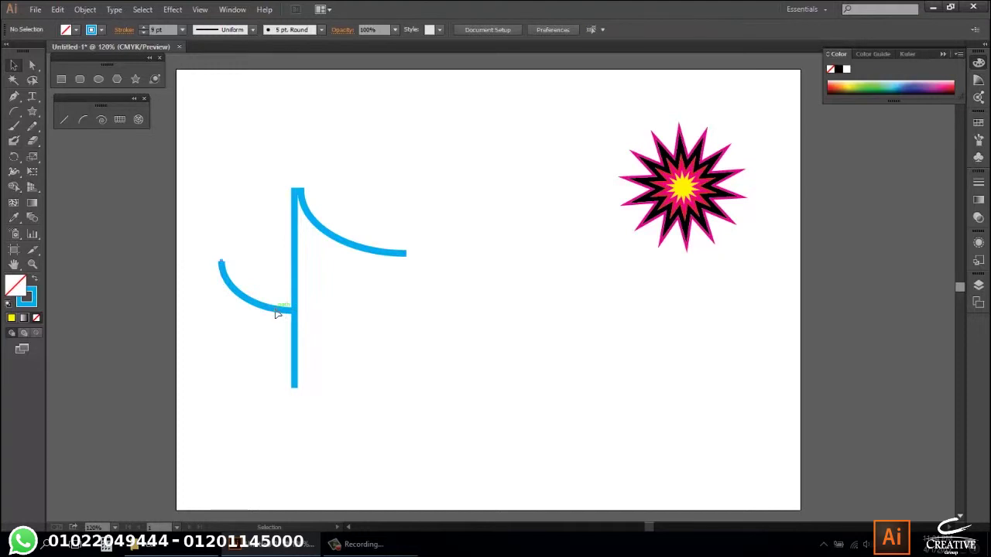
click(277, 316)
mouse_move(298, 346)
mouse_down()
mouse_move(371, 356)
mouse_move(312, 333)
mouse_move(299, 347)
mouse_up()
click(376, 358)
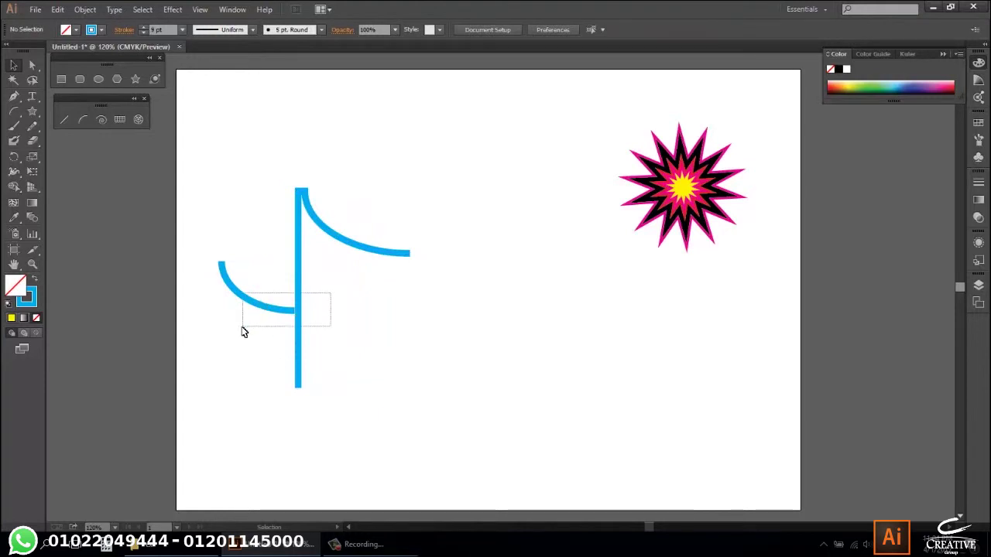
Join the left arc and the hook into one path.
drag(331, 292, 244, 327)
right_click(292, 312)
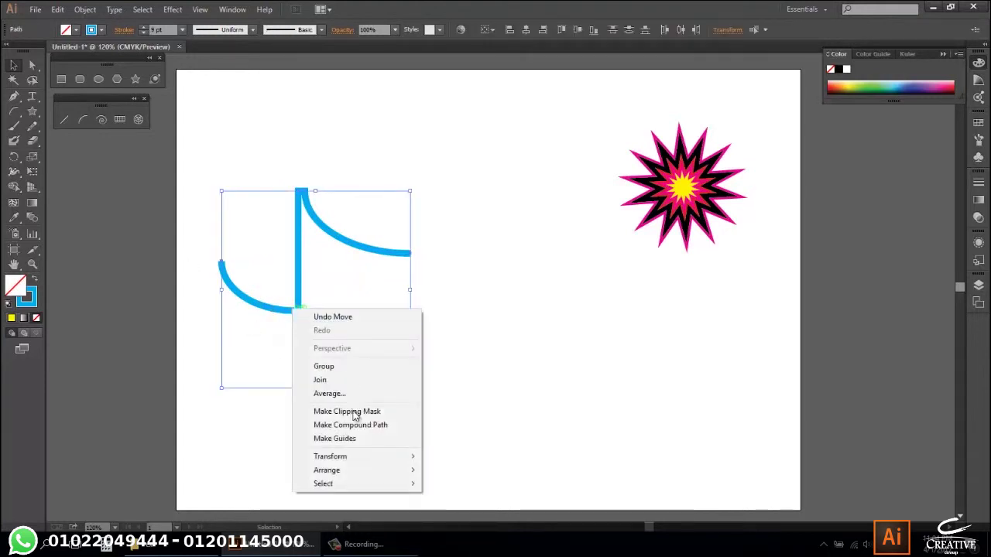
click(334, 380)
click(612, 424)
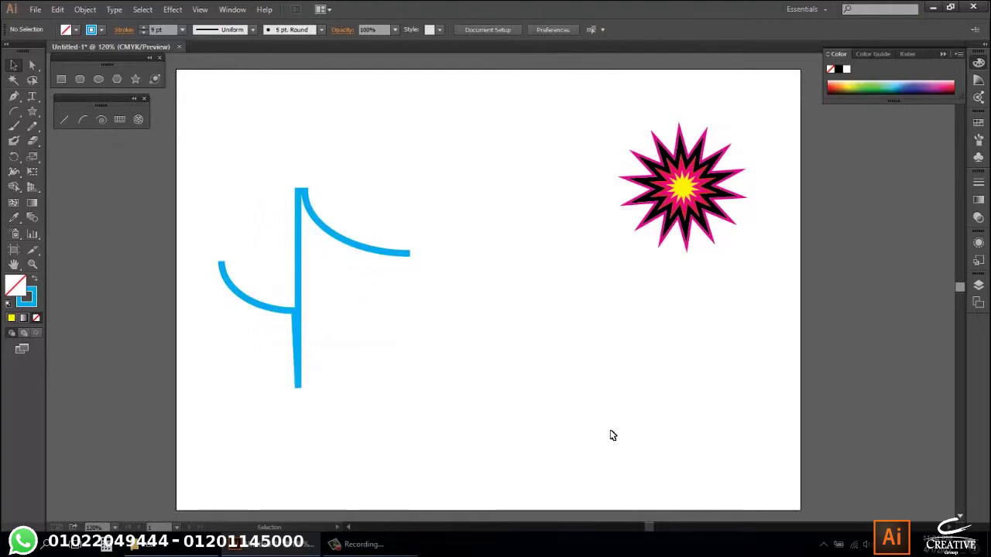
Shift the joined blue path, zoom to 200%, and undo the unwanted moves.
mouse_move(263, 311)
mouse_down()
mouse_move(241, 316)
mouse_move(384, 334)
mouse_up()
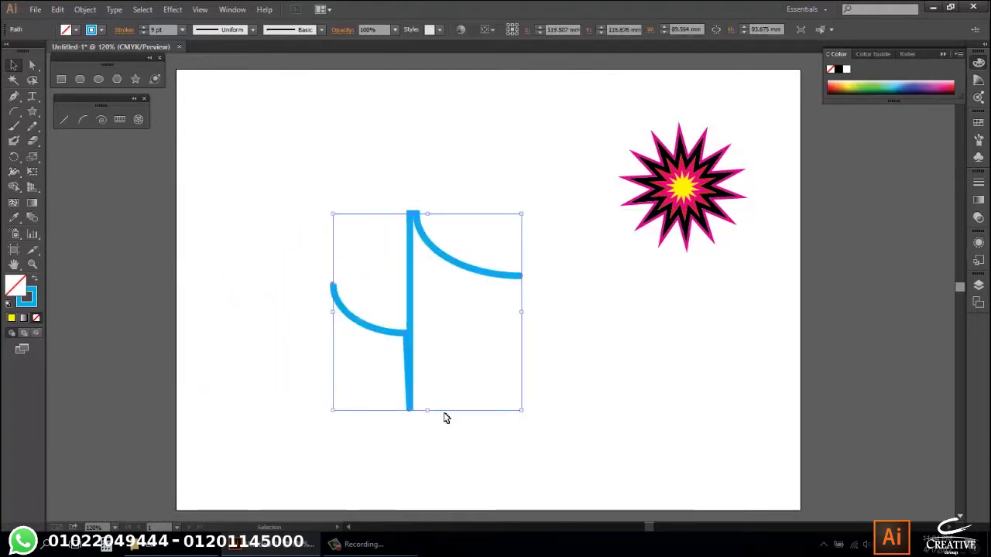
key(ctrl+equal)
key(ctrl+equal)
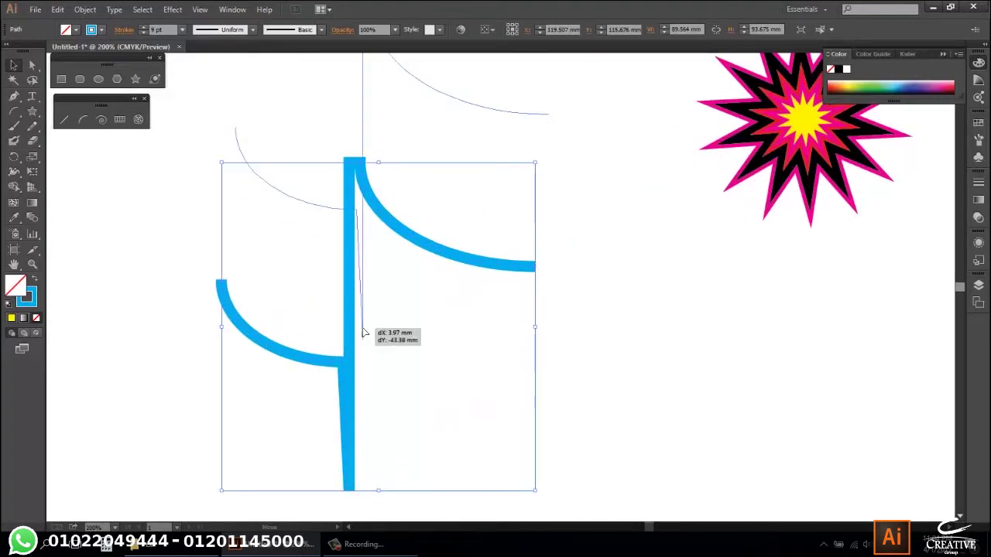
drag(349, 486, 363, 334)
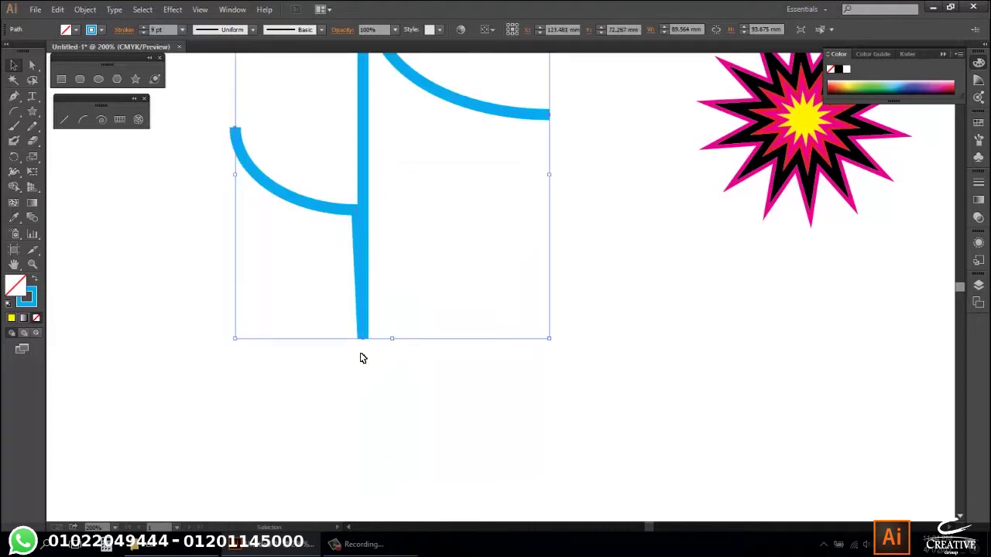
key(ctrl+z)
key(ctrl+z)
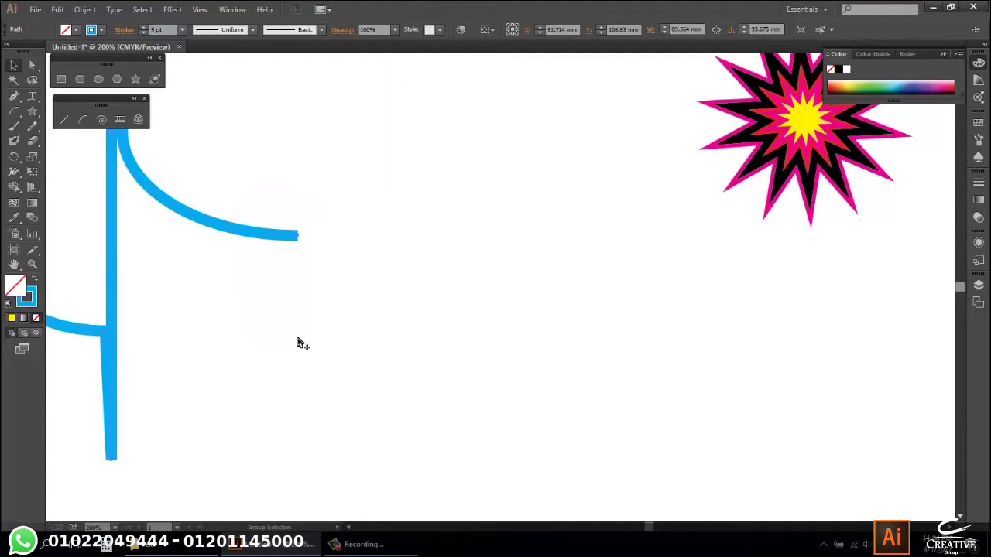
key(ctrl+z)
key(v)
drag(206, 337, 314, 345)
mouse_move(343, 311)
mouse_down()
mouse_move(131, 341)
mouse_move(294, 341)
mouse_up()
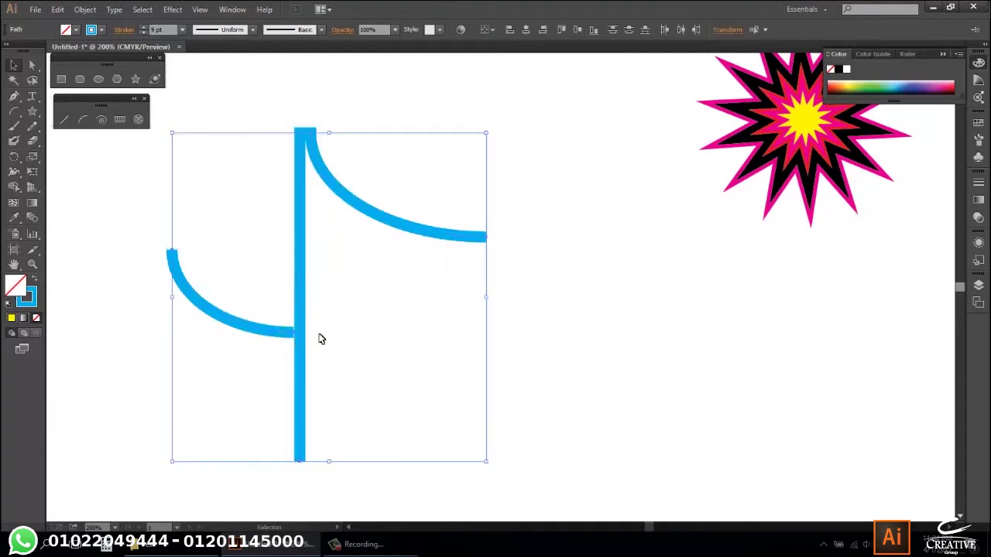
click(400, 351)
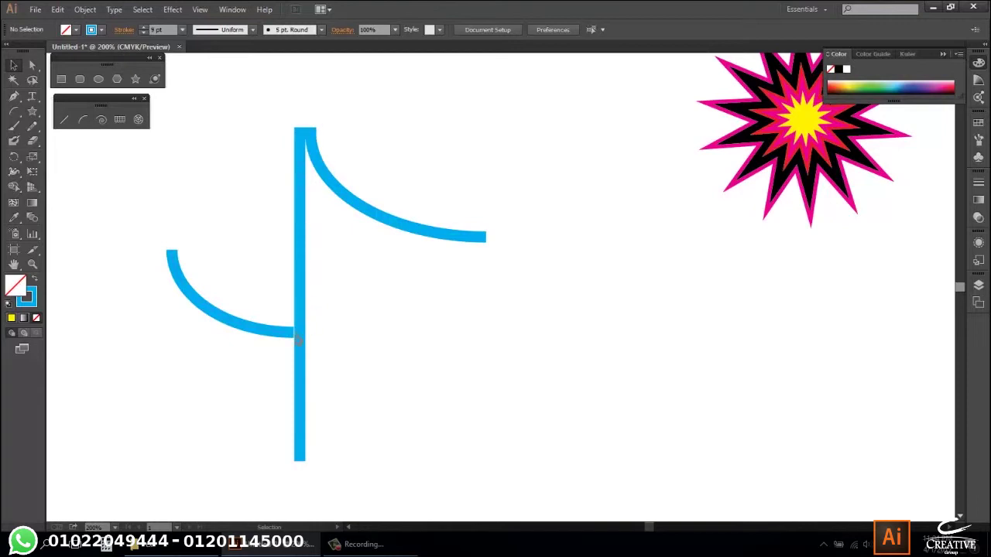
Reposition the lower curve, settling it slightly left beside the vertical line.
drag(289, 339, 346, 453)
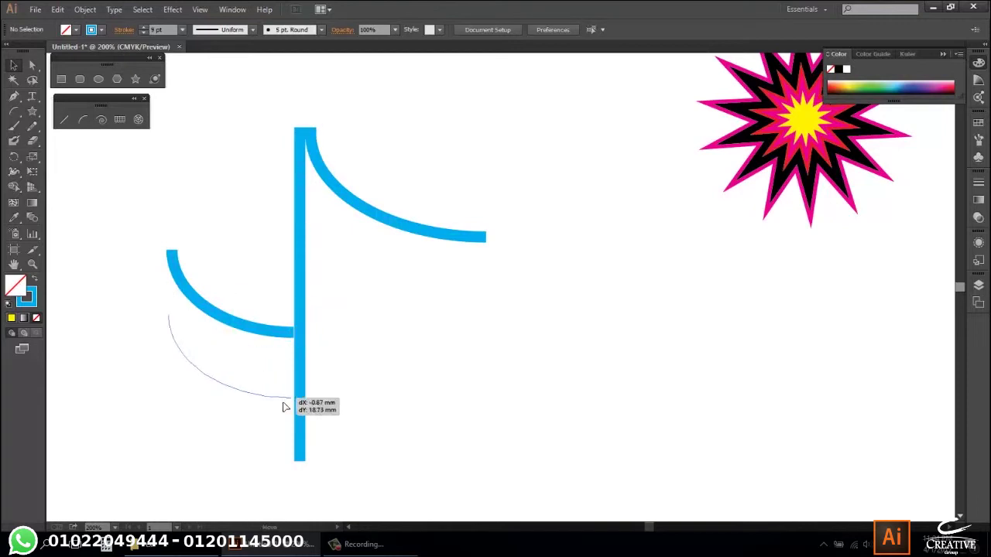
click(346, 453)
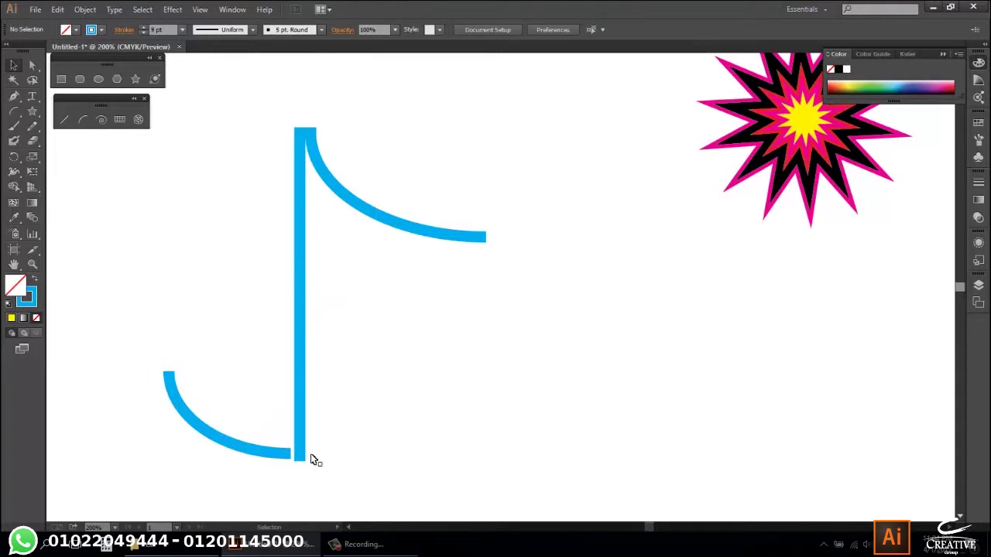
mouse_move(281, 457)
mouse_down()
mouse_move(286, 331)
mouse_move(254, 331)
mouse_up()
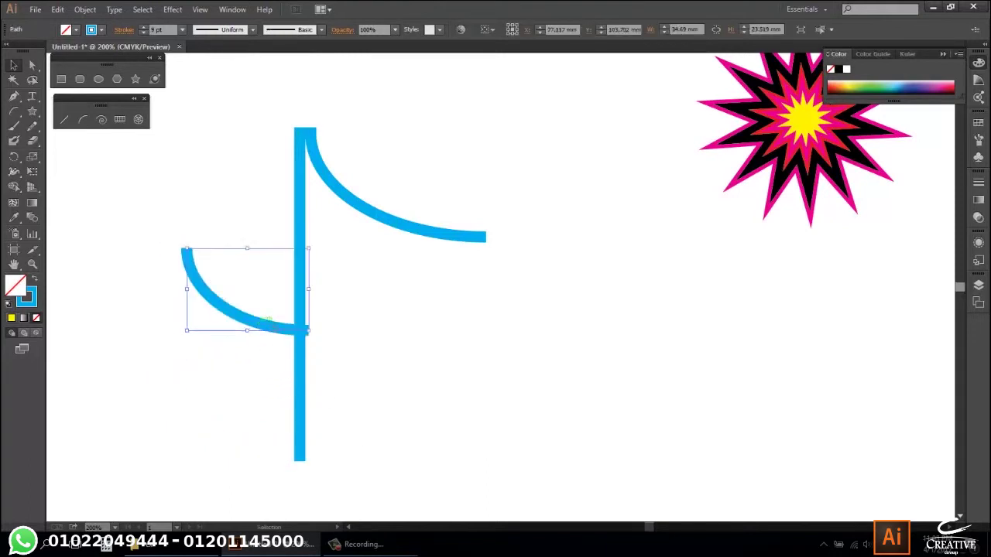
click(264, 331)
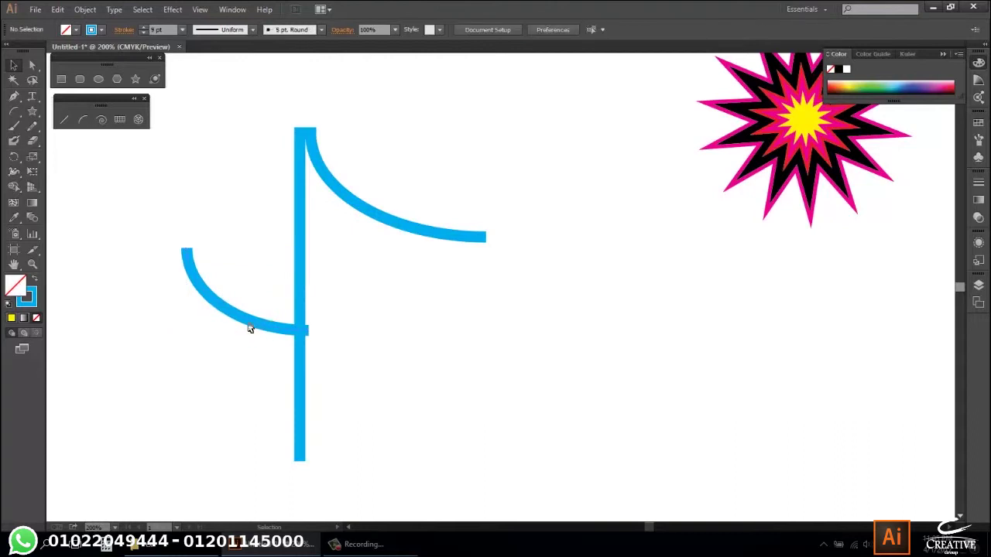
drag(250, 329, 225, 326)
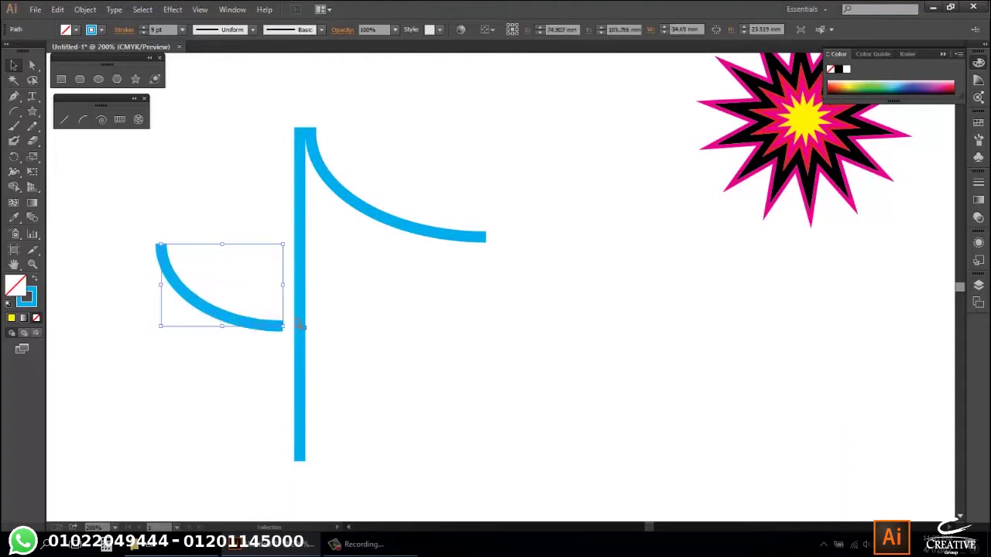
In isolation mode, extend the lower curve's end to meet the vertical line.
click(304, 254)
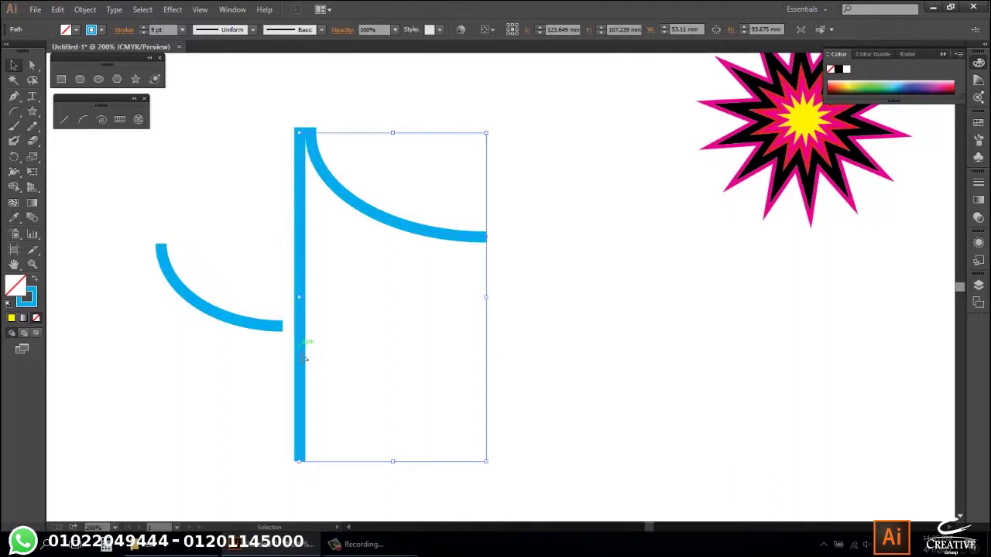
click(346, 359)
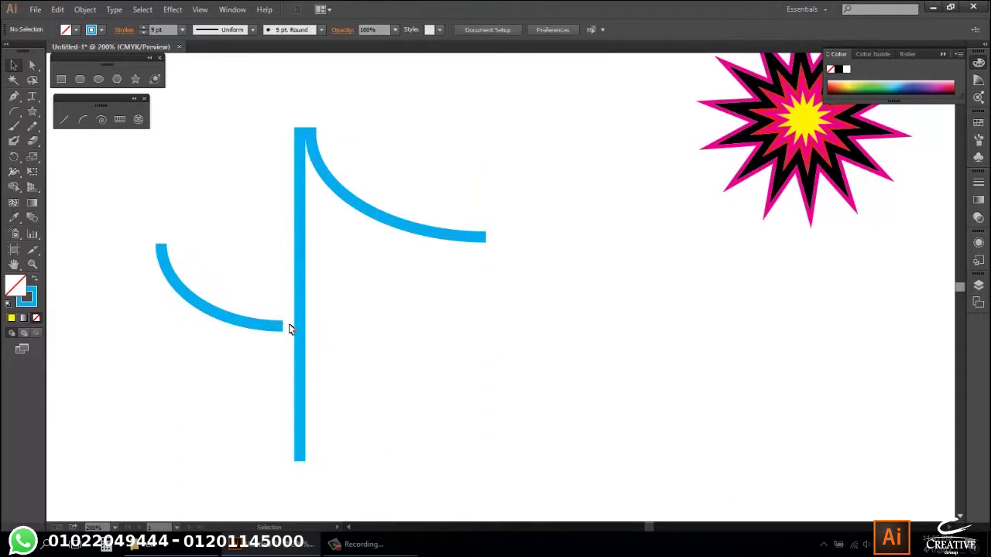
click(272, 328)
double_click(272, 327)
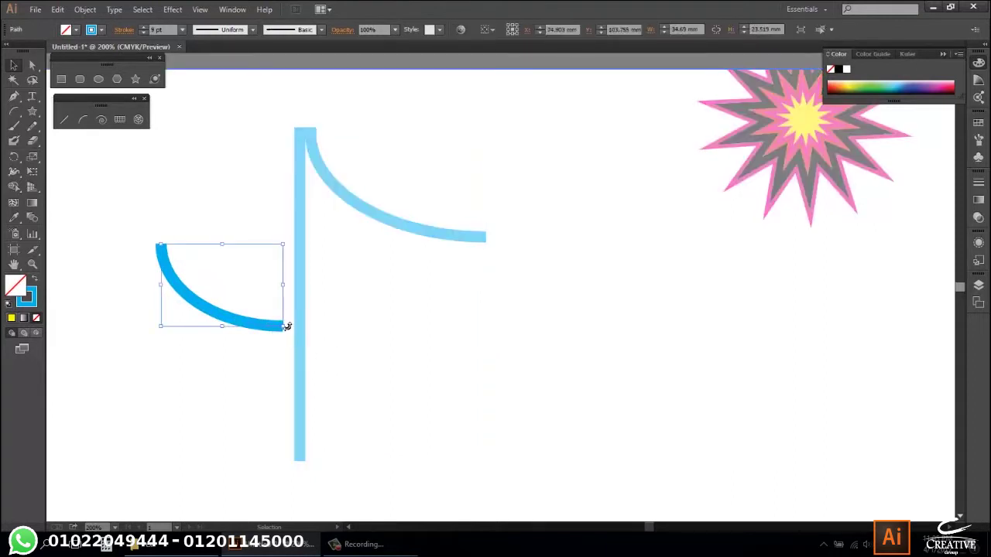
click(343, 334)
click(279, 328)
drag(277, 328, 292, 326)
click(333, 326)
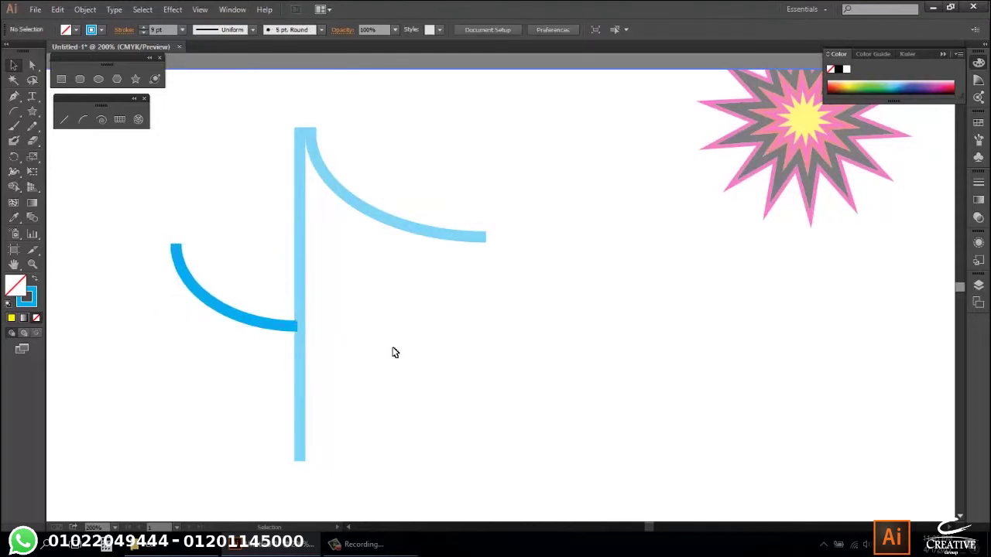
double_click(387, 350)
Join both curves and the vertical line into one path.
drag(345, 285, 230, 354)
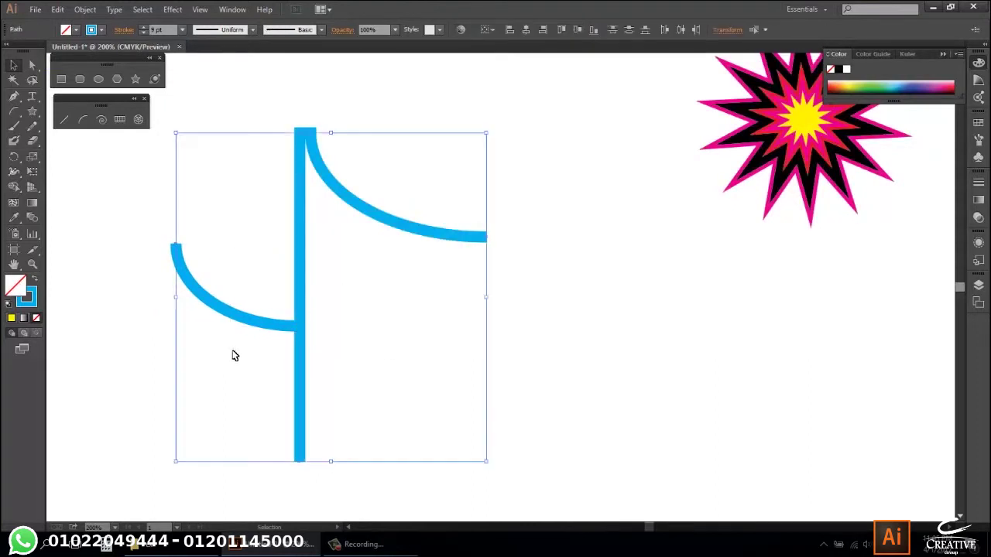
right_click(276, 334)
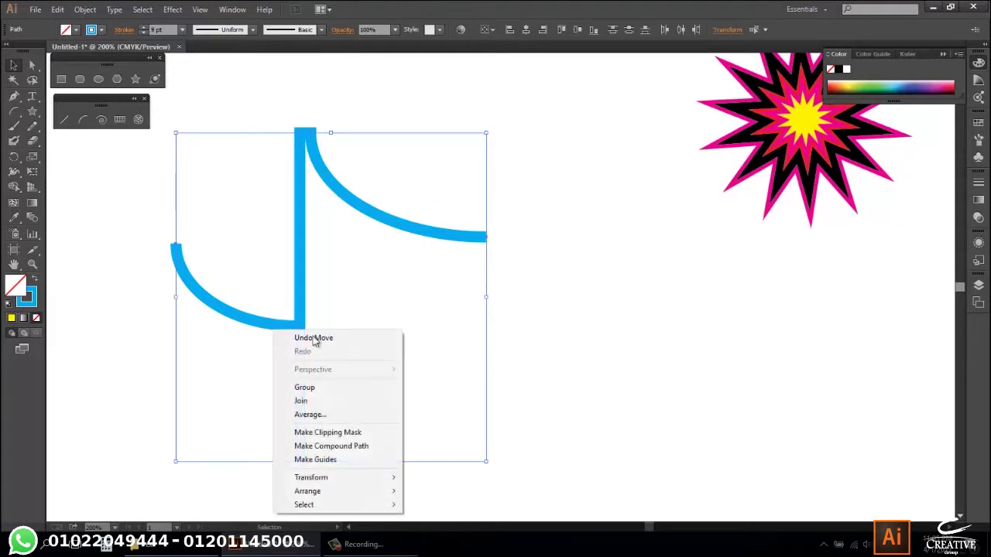
click(333, 402)
click(341, 346)
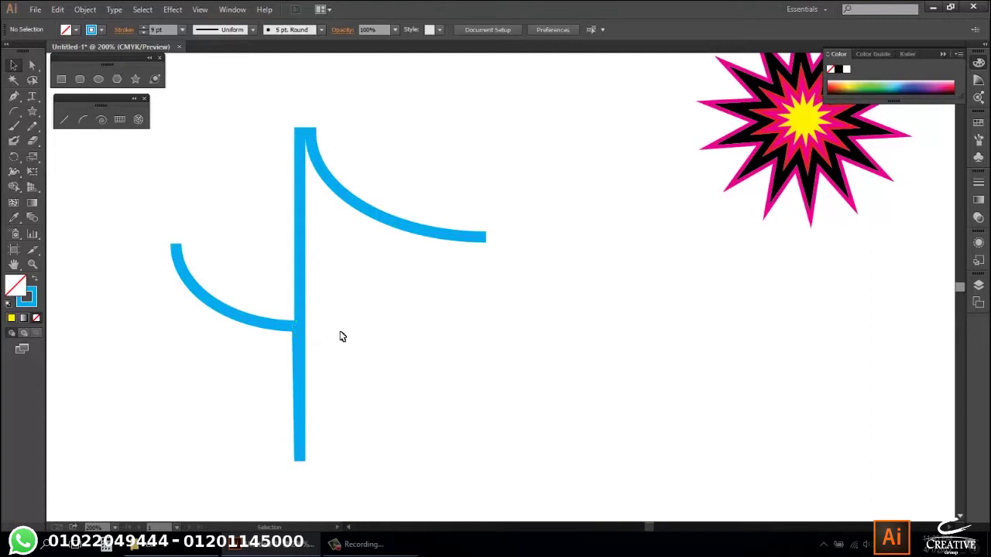
Move the whole blue drawing into place and fit the artboard in view.
drag(407, 369, 302, 329)
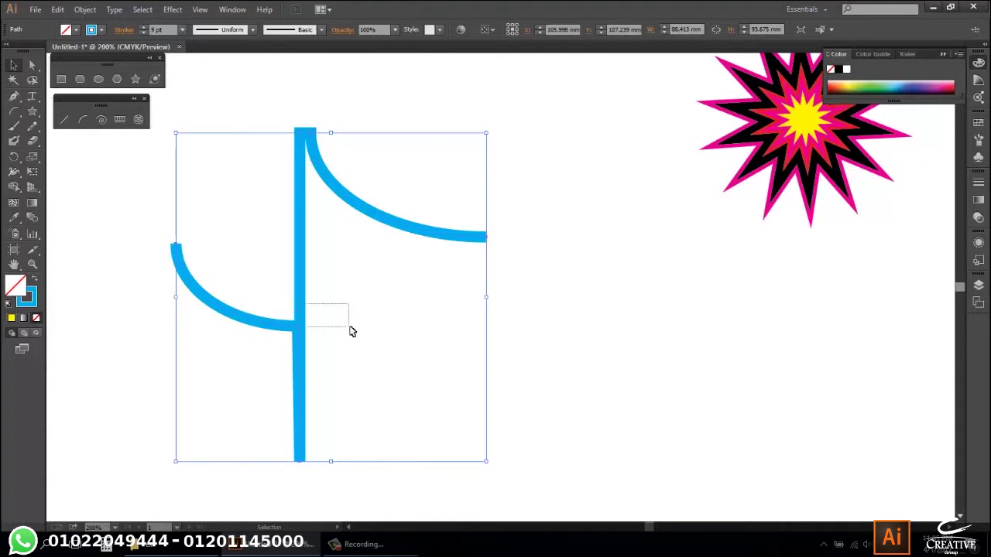
mouse_move(307, 312)
mouse_down()
mouse_move(306, 409)
mouse_move(352, 245)
mouse_up()
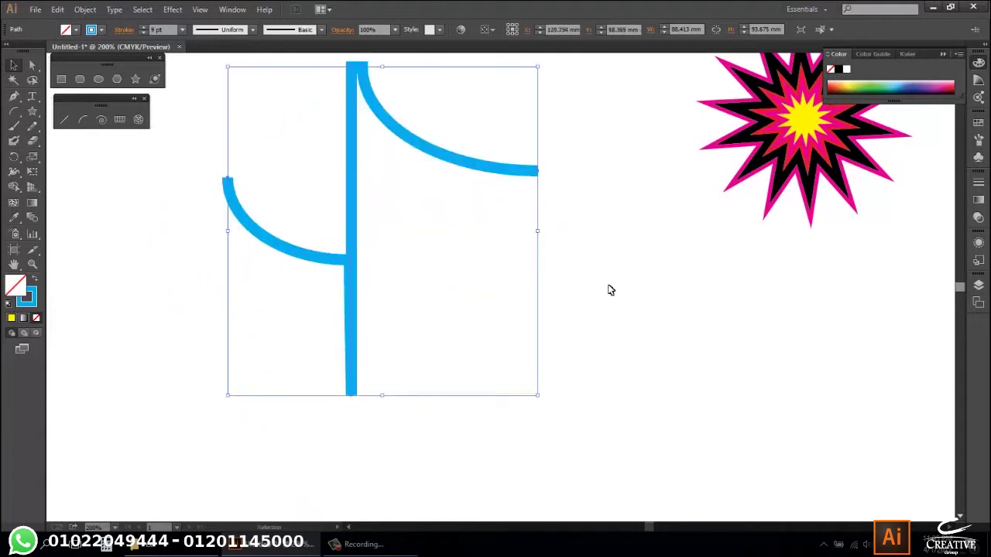
click(609, 292)
key(ctrl+0)
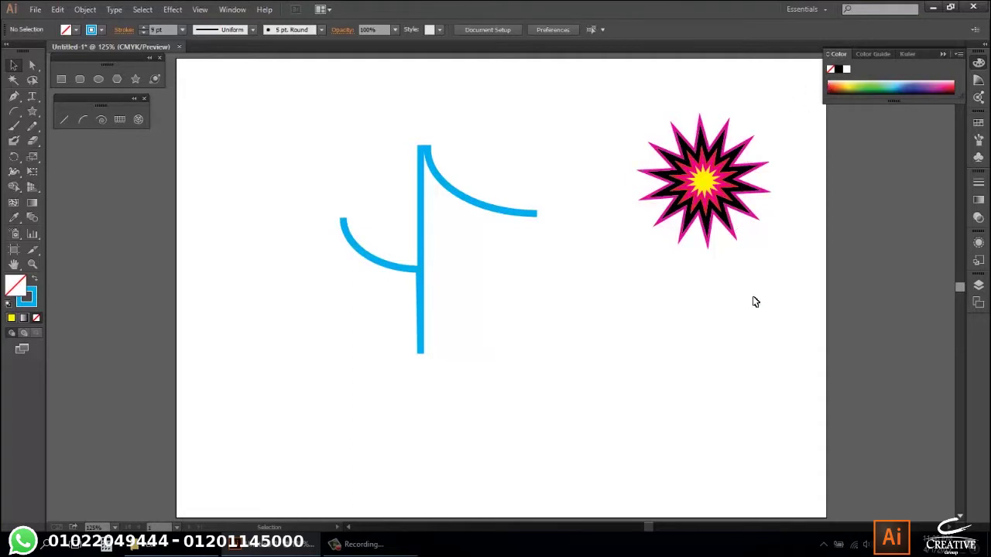
Select all artwork with Ctrl+A and delete it.
key(ctrl+a)
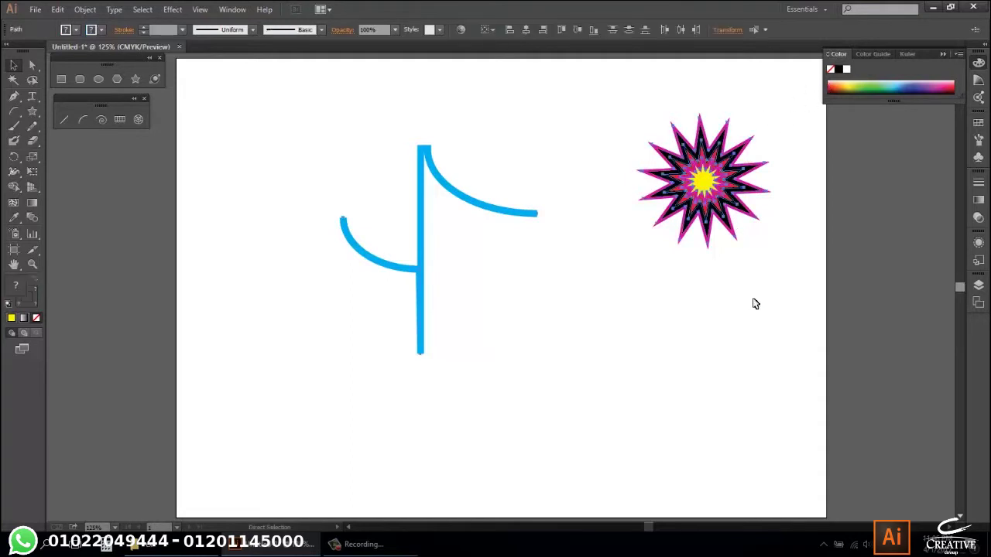
key(Delete)
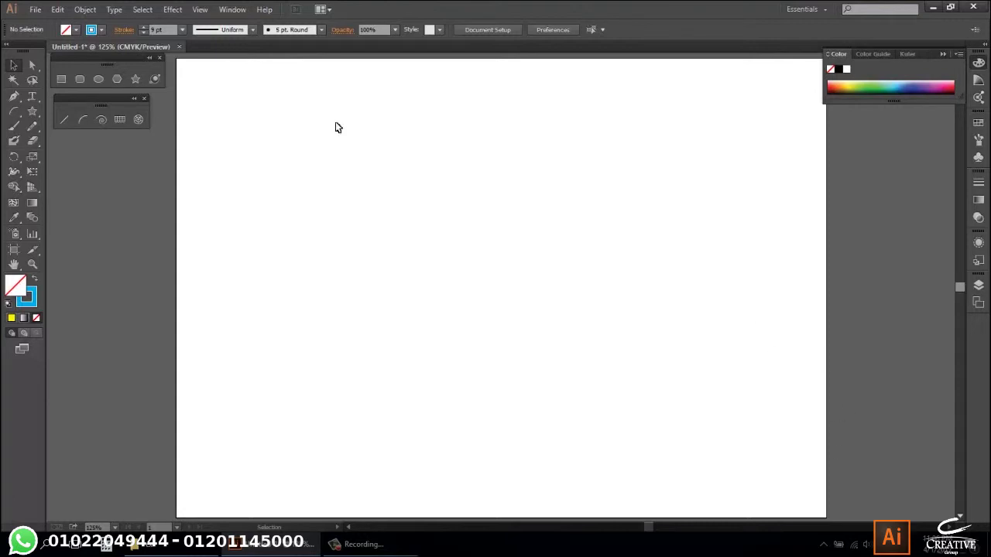
click(35, 9)
Create Untitled-2 as a new A4 document with Number of Artboards set to 2.
click(54, 23)
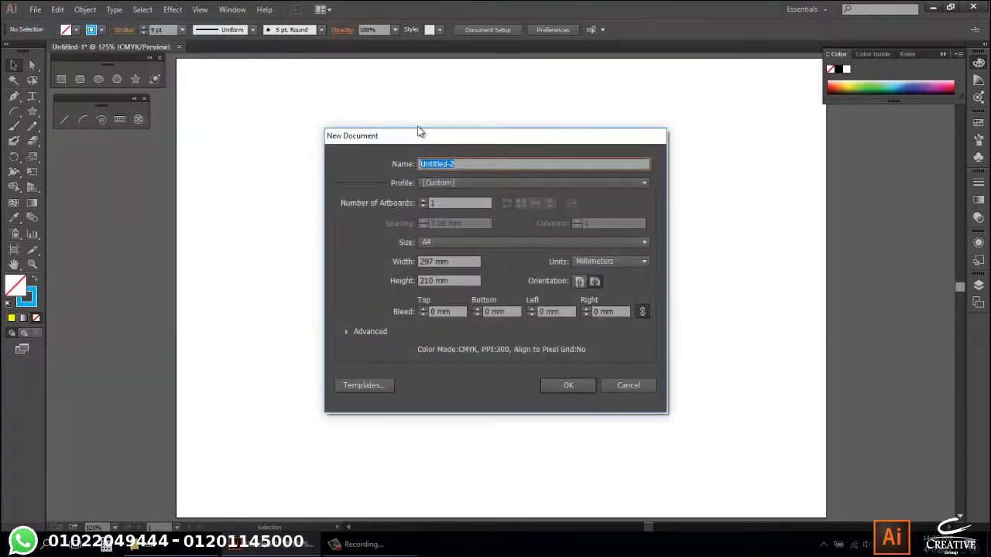
click(422, 200)
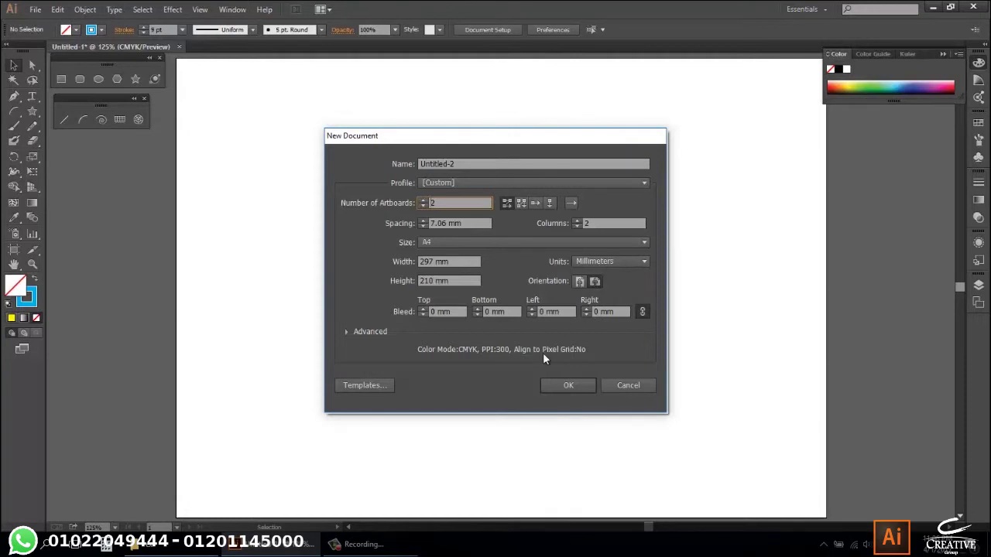
click(569, 384)
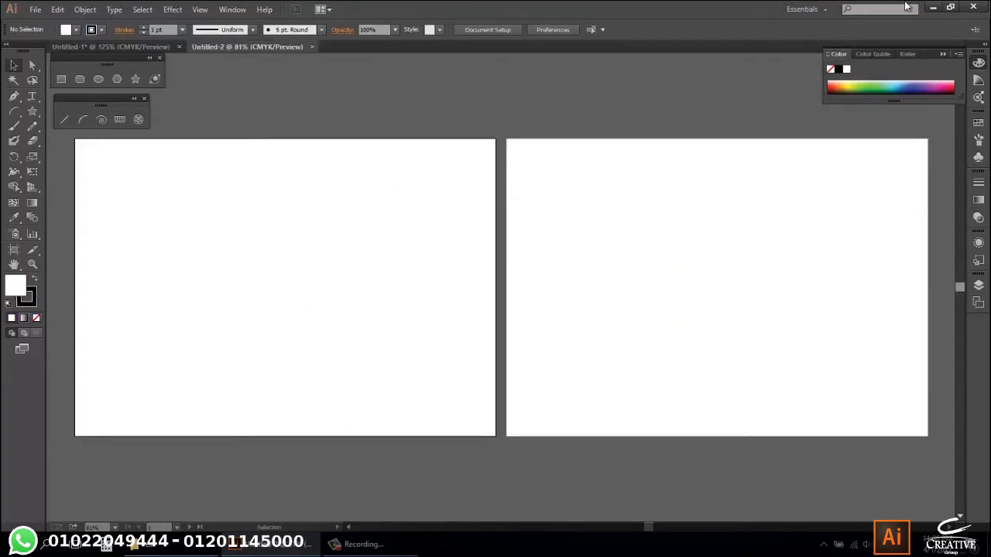
click(933, 7)
Drop an icons image onto the right artboard, enlarge and move it, then delete it.
mouse_move(480, 377)
mouse_down()
mouse_move(345, 505)
mouse_move(630, 333)
mouse_up()
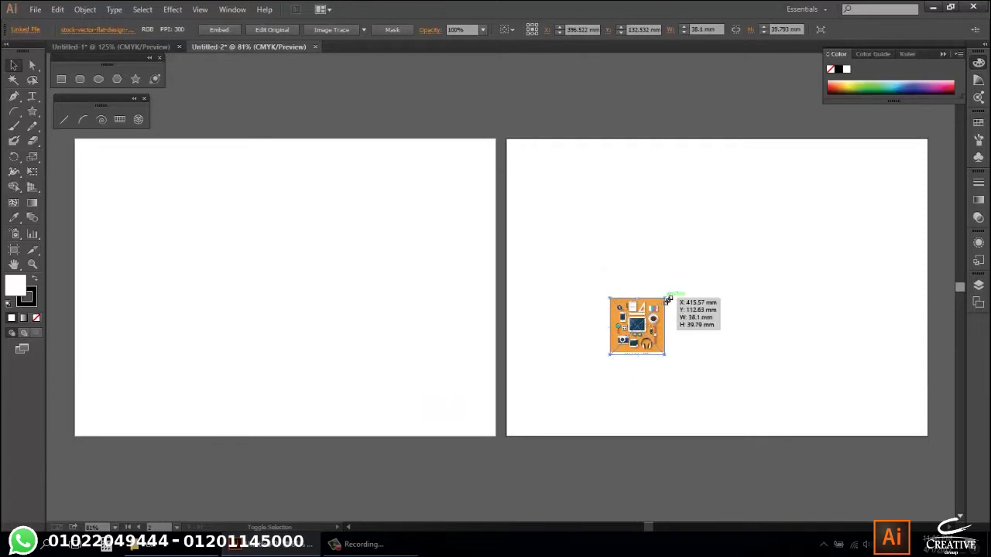
drag(665, 299, 891, 222)
mouse_move(707, 364)
mouse_down()
mouse_move(774, 358)
mouse_move(816, 340)
mouse_up()
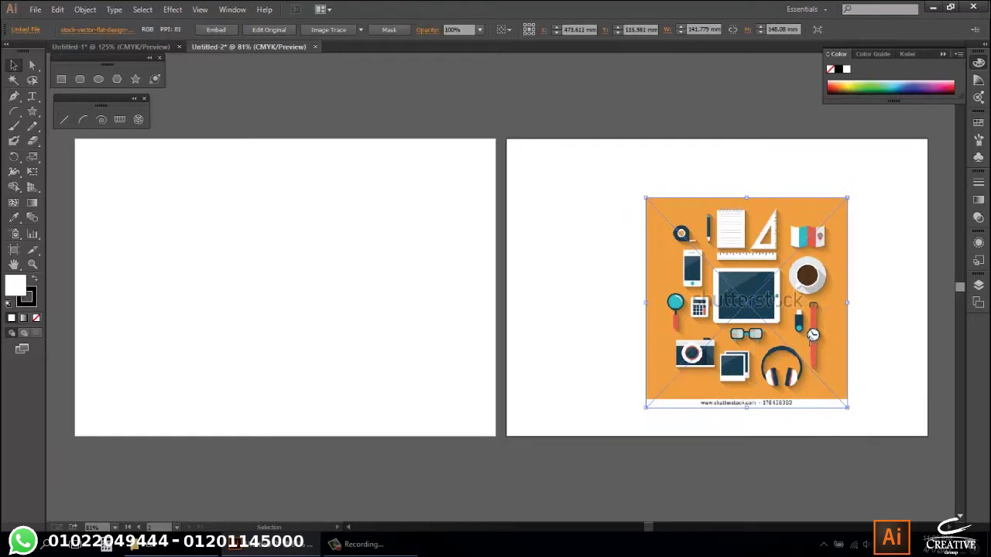
key(Delete)
click(933, 7)
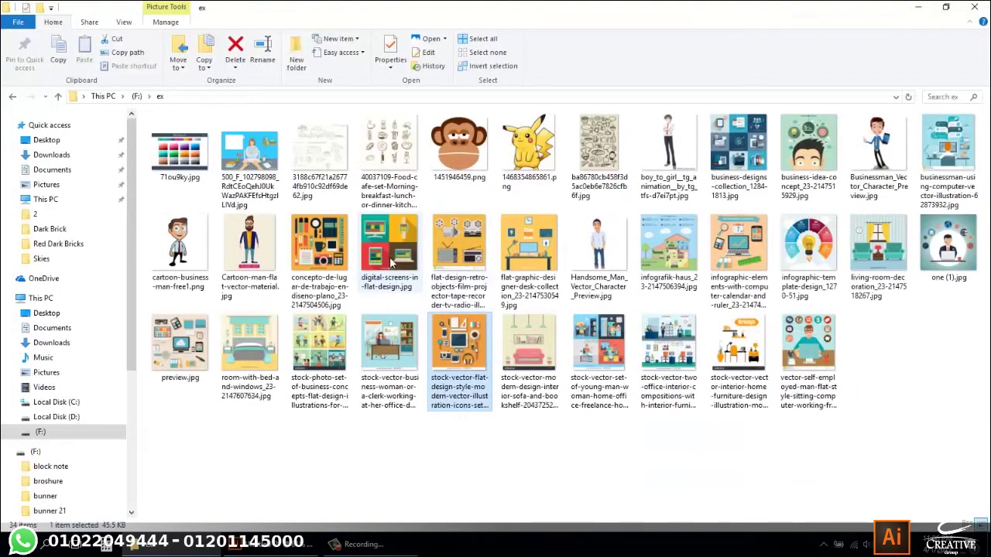
Place the concepto-de-trabajo workspace JPG on the right artboard, scaled down to fit.
mouse_move(319, 248)
mouse_down()
mouse_move(251, 542)
mouse_move(693, 351)
mouse_up()
drag(736, 255, 749, 231)
drag(863, 154, 834, 188)
drag(811, 282, 815, 263)
click(848, 282)
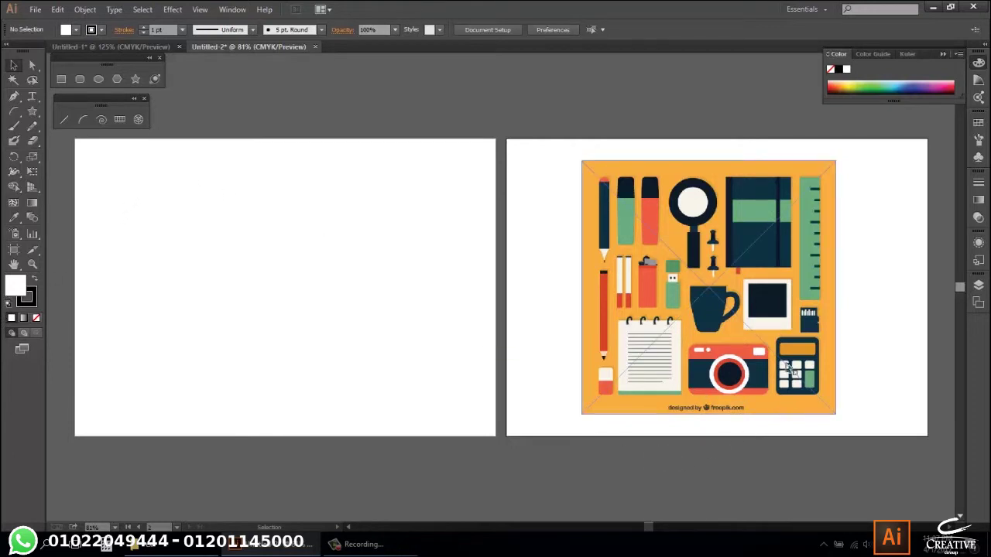
click(81, 80)
Draw a rounded rectangle on the left artboard and eyedrop the camera's orange-red as its fill.
mouse_move(365, 314)
mouse_down()
mouse_move(164, 414)
mouse_move(180, 418)
mouse_up()
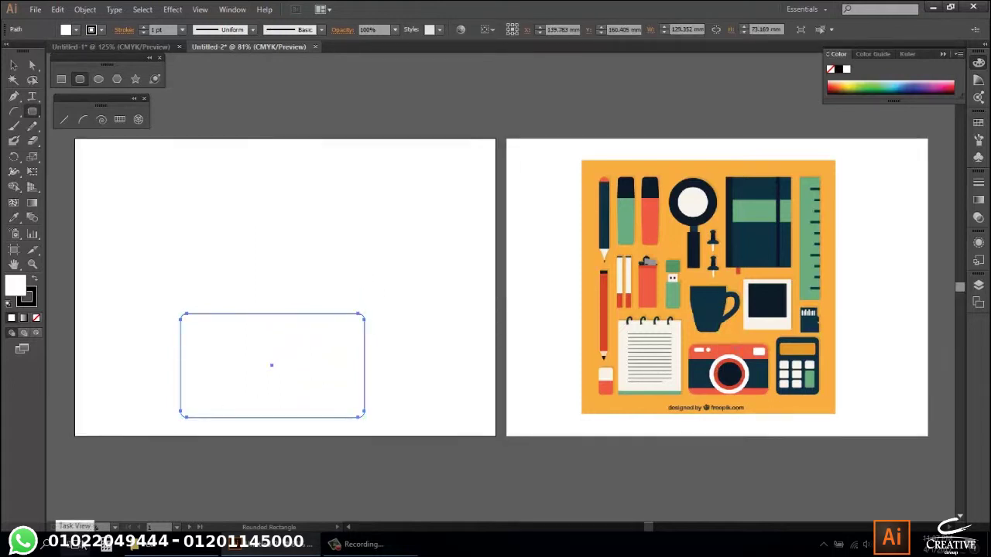
key(i)
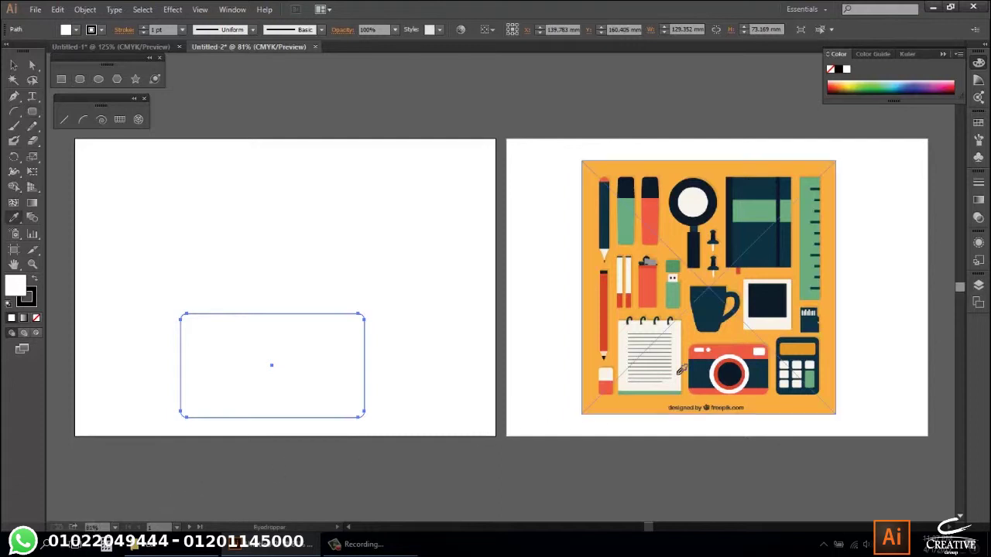
click(739, 345)
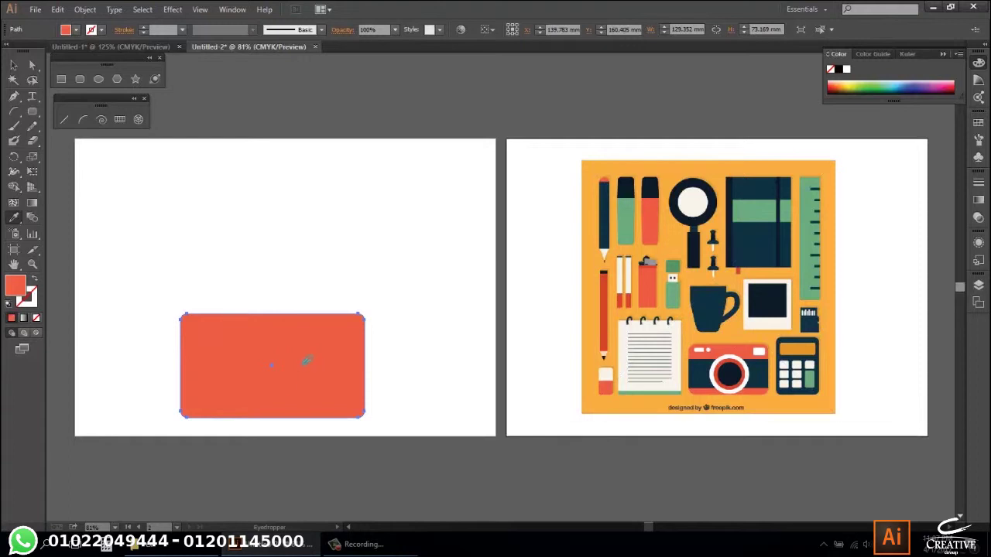
key(v)
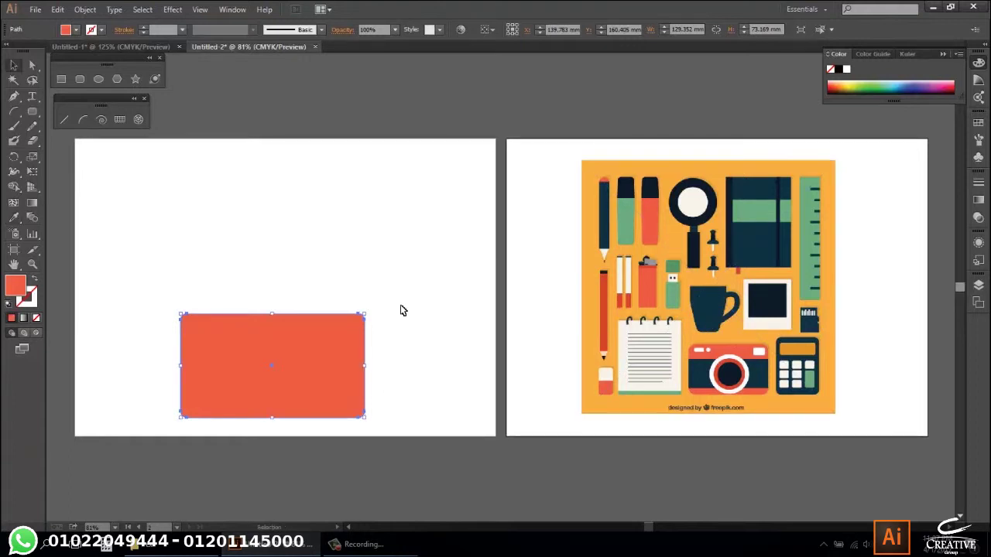
click(399, 314)
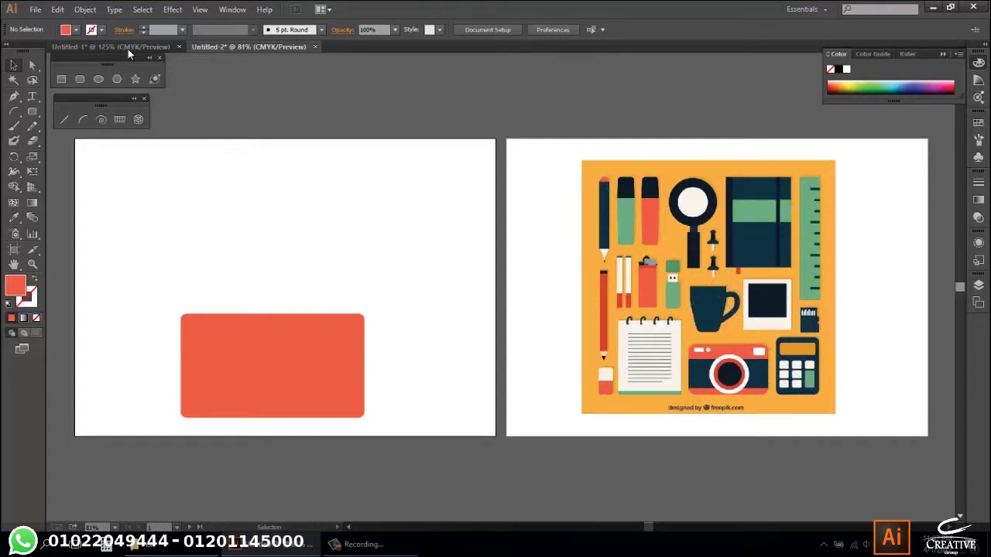
Draw a rectangle band across the orange-red shape, filled with the reference's dark navy.
click(62, 79)
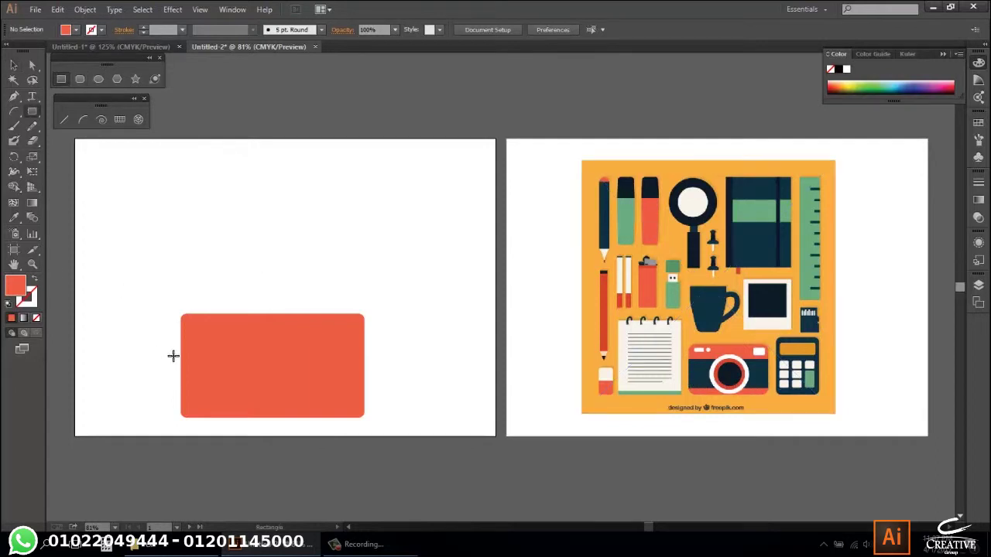
drag(179, 347, 364, 393)
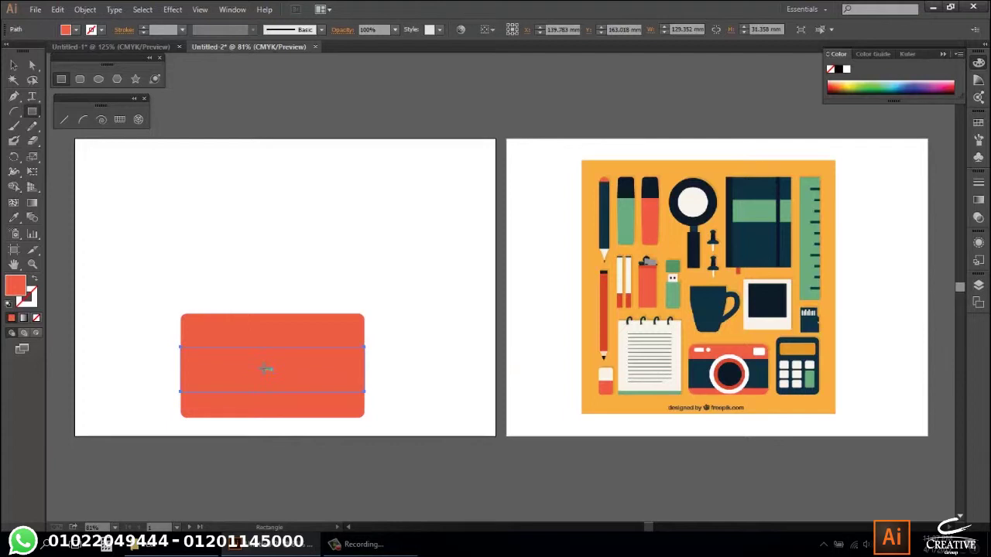
key(i)
click(700, 370)
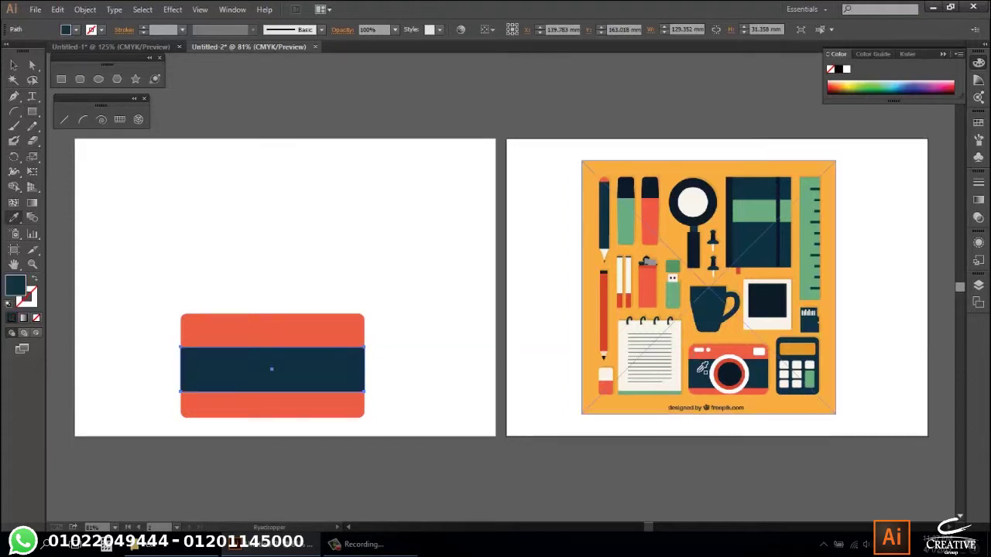
key(v)
click(323, 251)
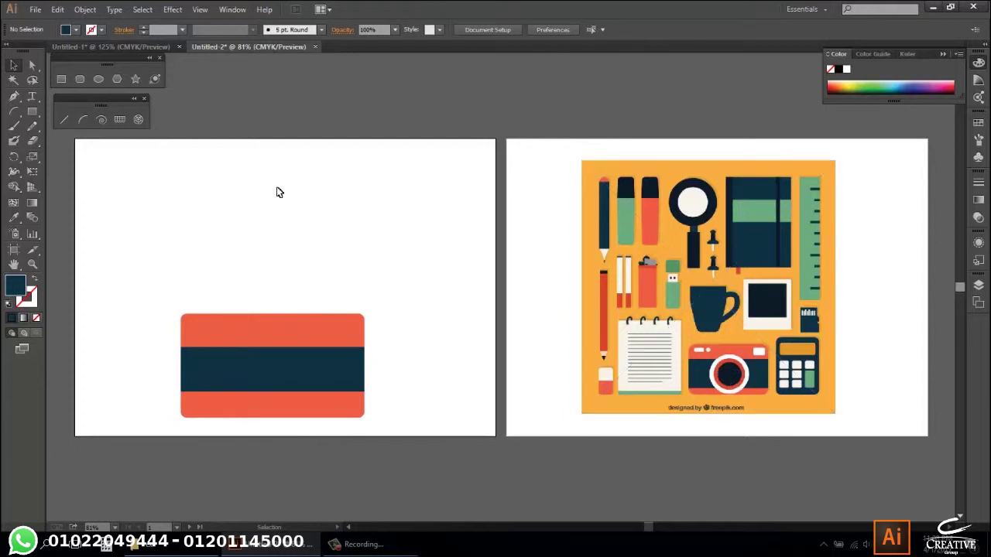
Draw a circle centred on the navy band and fill it with the reference's white.
click(101, 80)
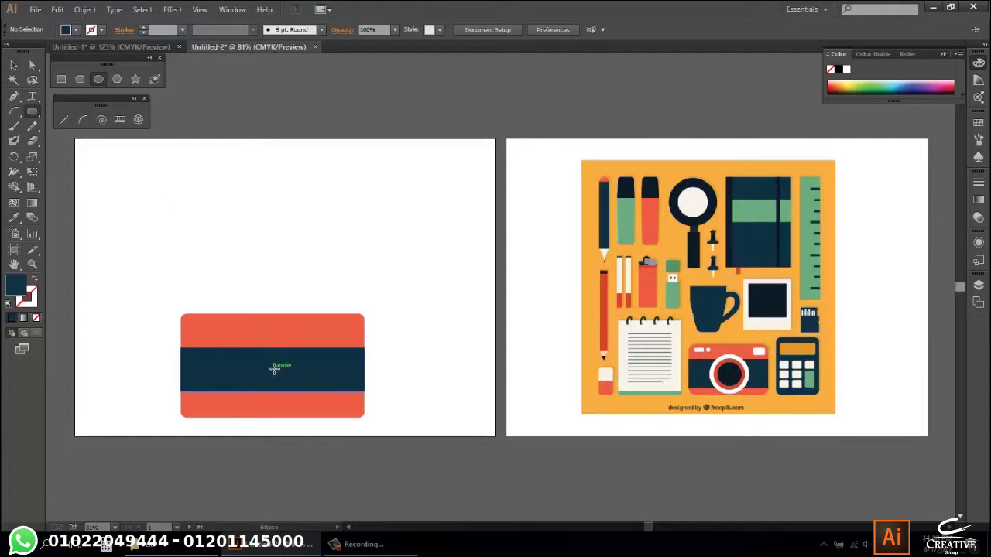
drag(274, 369, 295, 390)
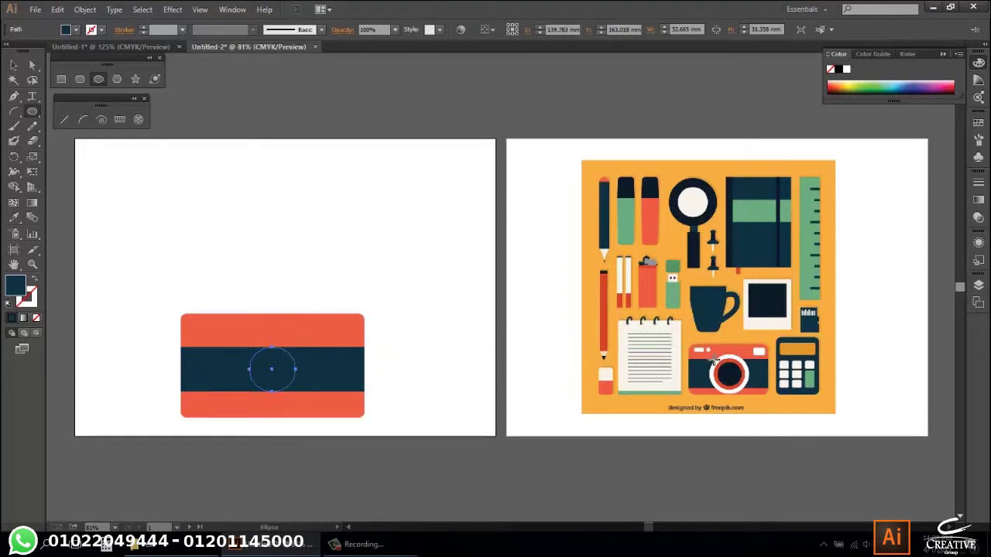
key(i)
click(724, 357)
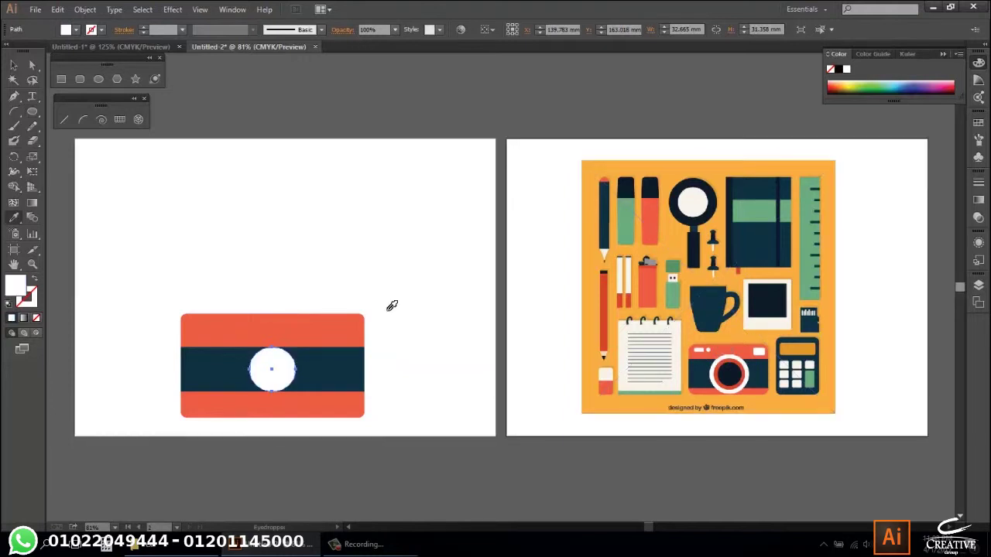
Shrink the white circle slightly and fill it with the camera's orange-red.
key(v)
click(389, 228)
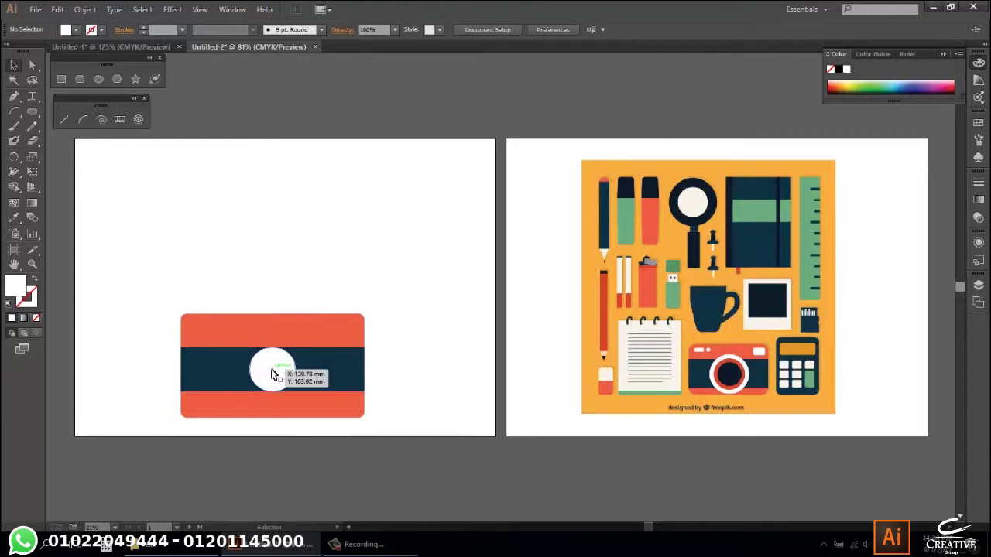
click(280, 375)
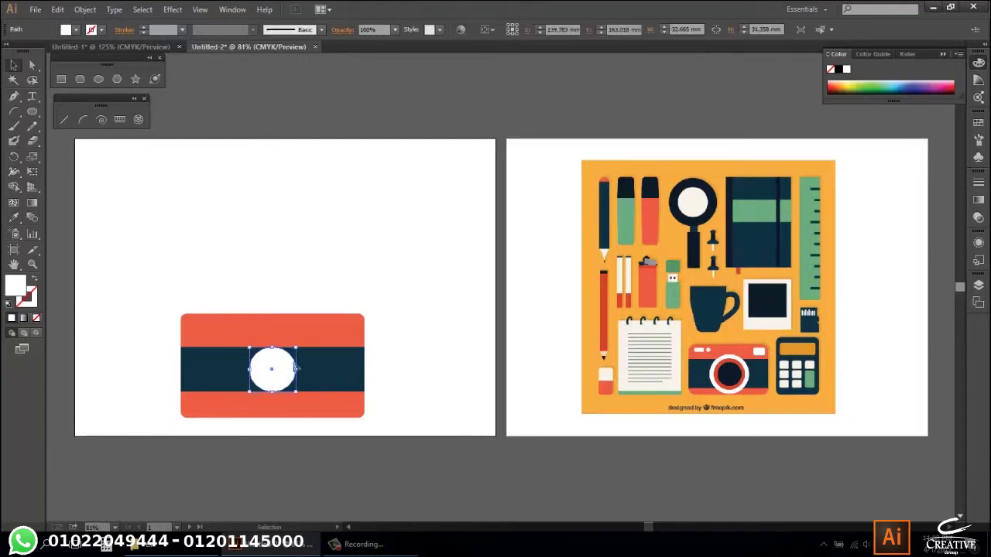
key(a)
key(ctrl)
key(ctrl)
drag(295, 349, 292, 352)
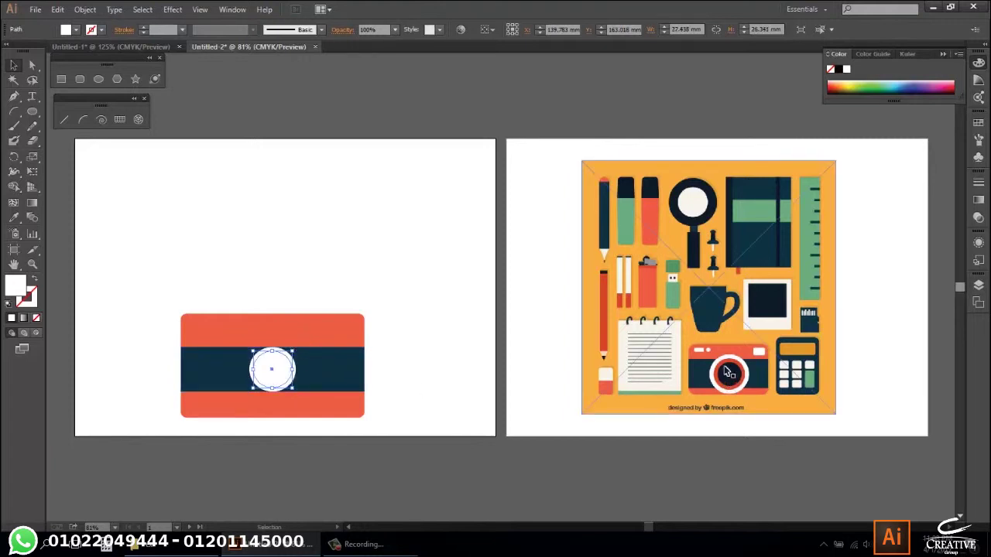
key(i)
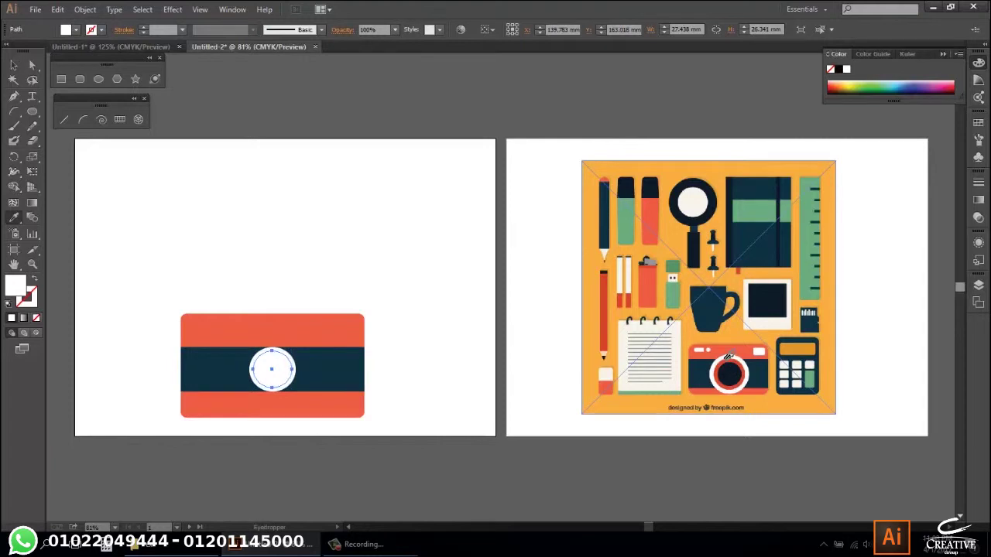
click(724, 361)
key(v)
click(426, 351)
Scale the inner lens circle down a touch and eyedrop the reference lens's navy into it.
click(291, 360)
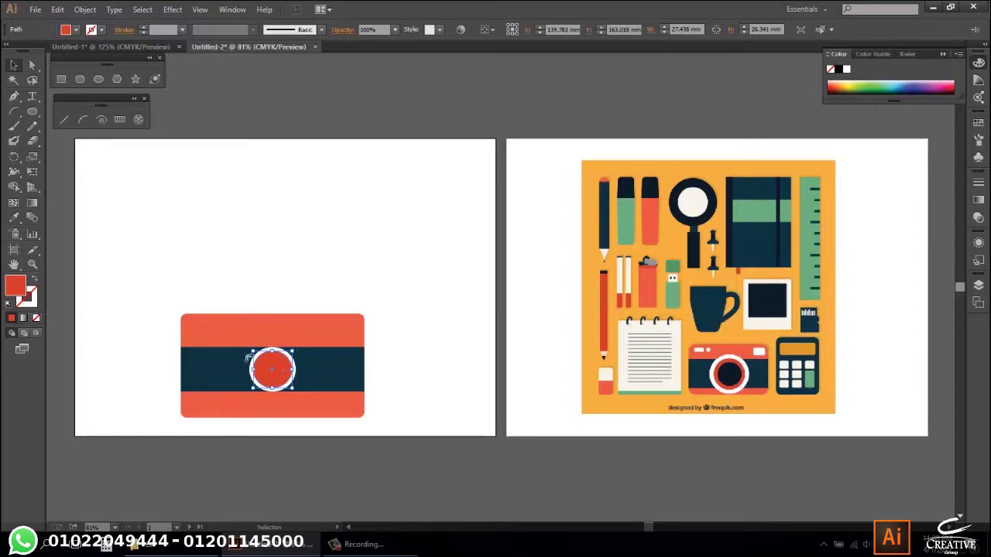
drag(272, 369, 275, 373)
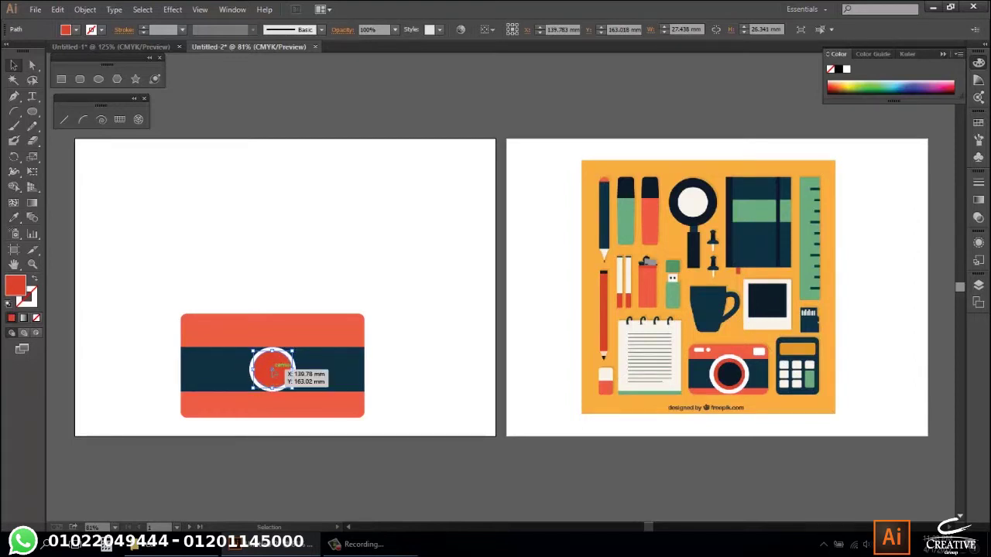
key(a)
key(v)
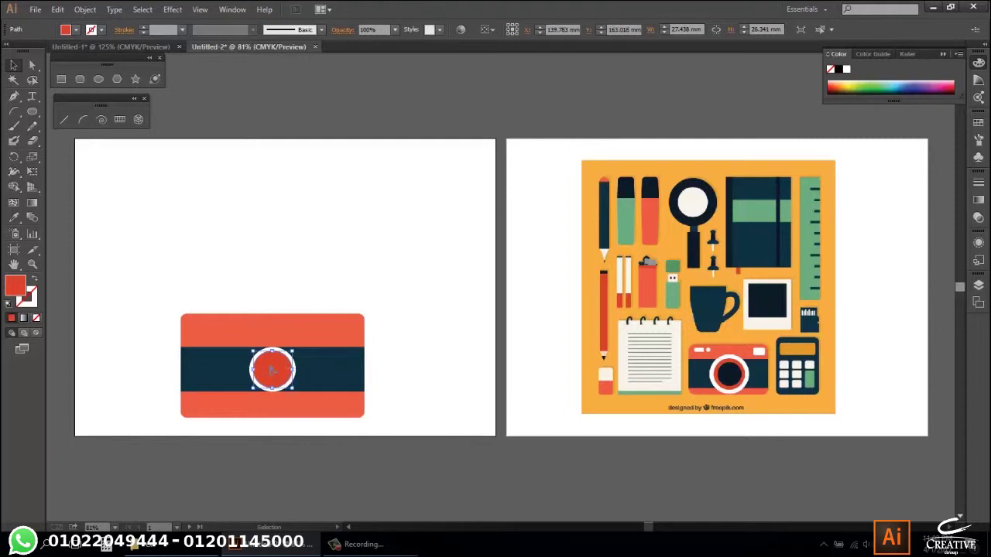
key(ctrl)
key(v)
drag(292, 352, 292, 354)
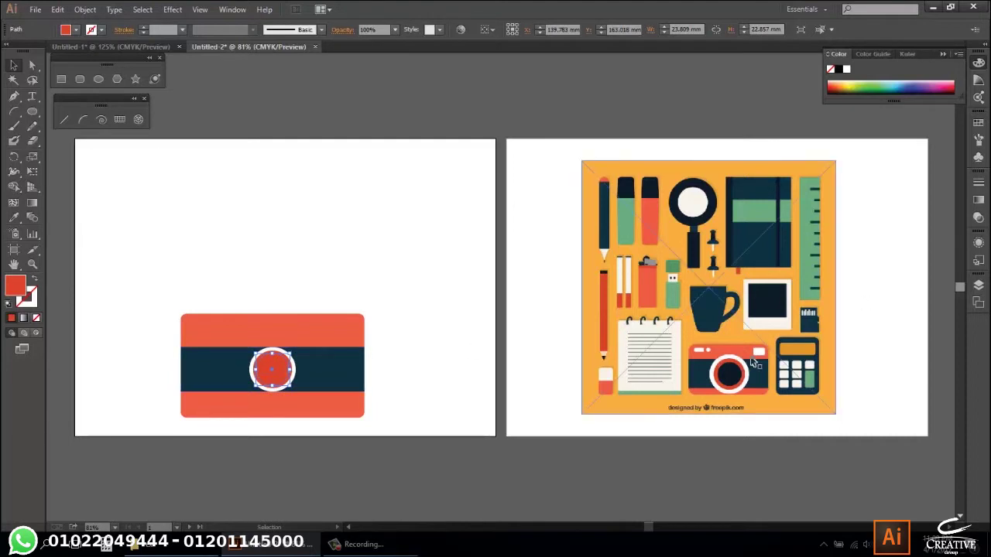
key(i)
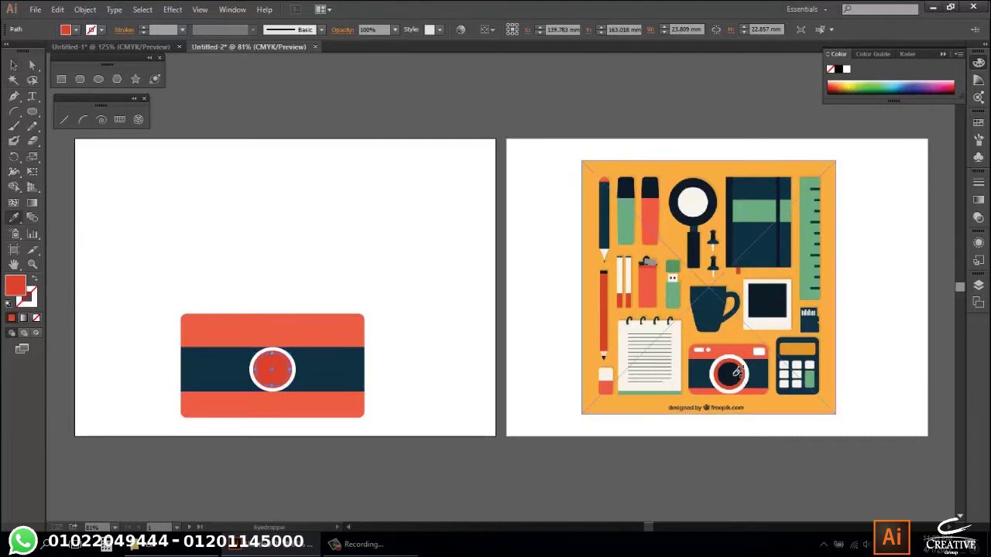
click(736, 373)
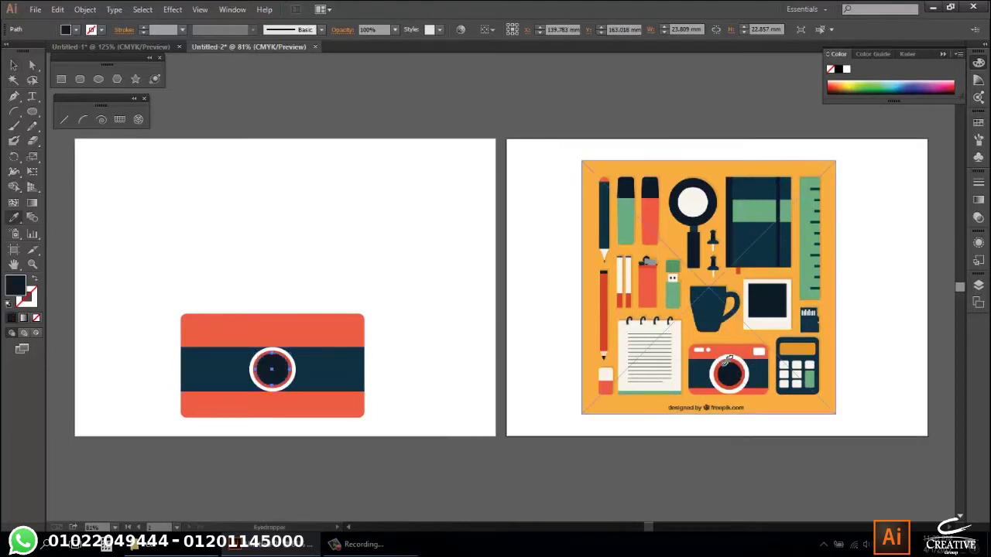
key(v)
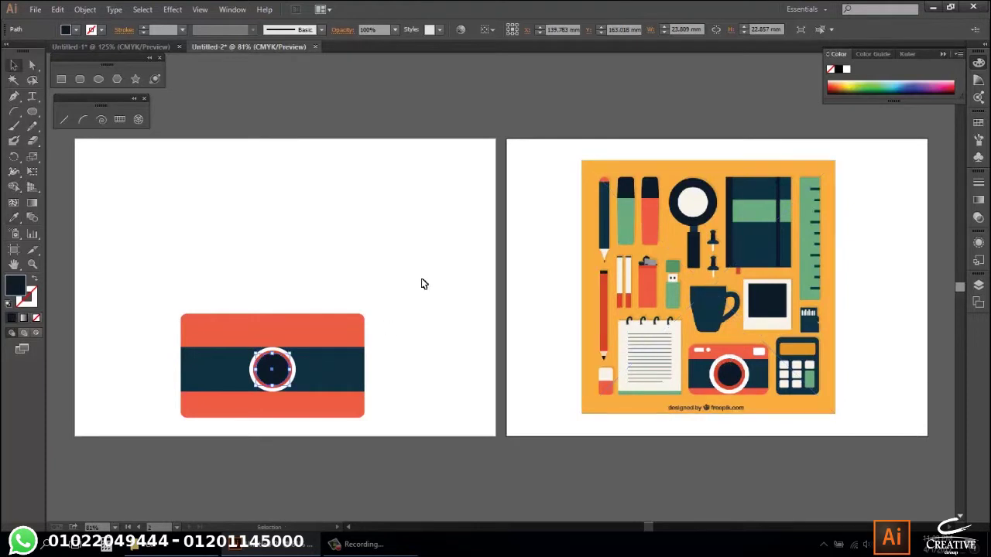
click(423, 288)
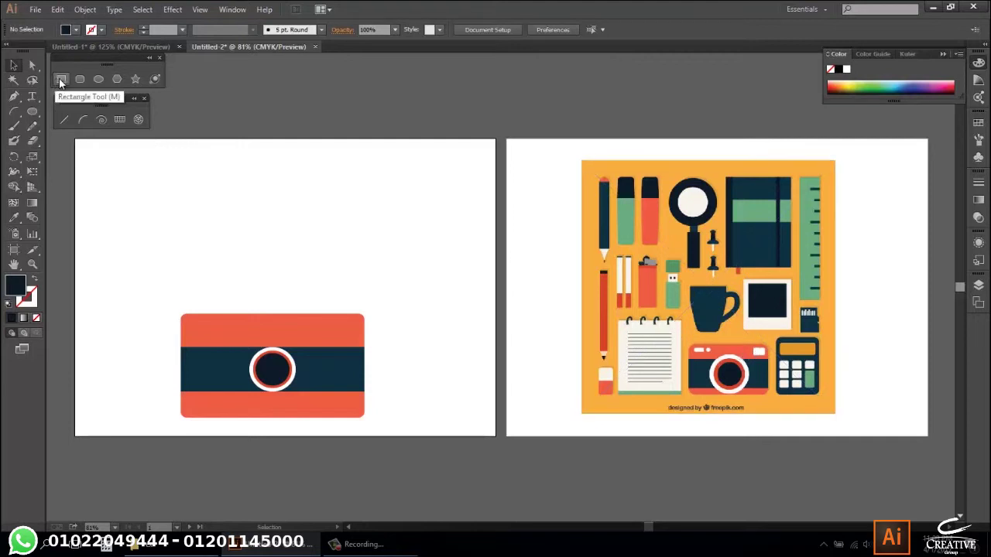
click(362, 544)
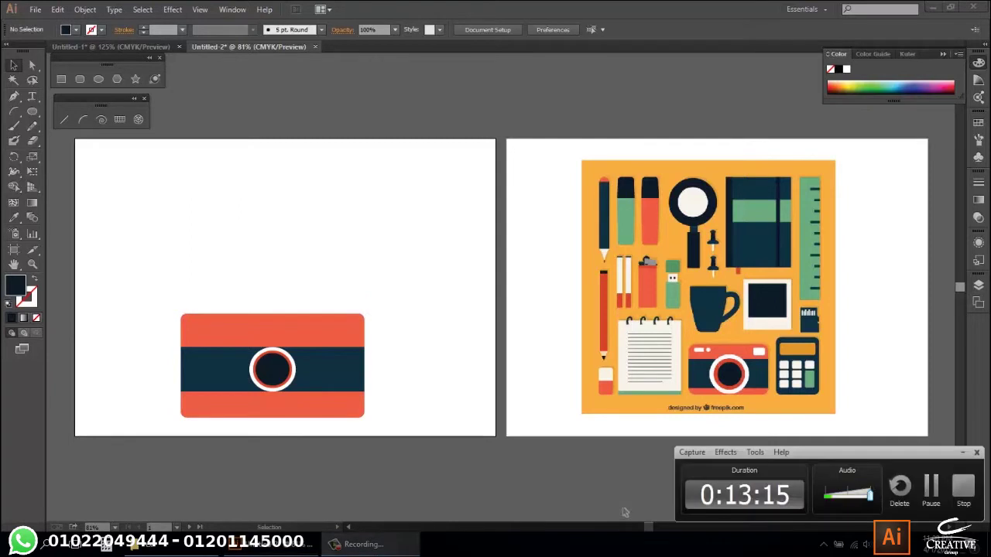
Draw a small rounded rectangle at the camera's top-right and colour it white from the reference flash.
click(934, 493)
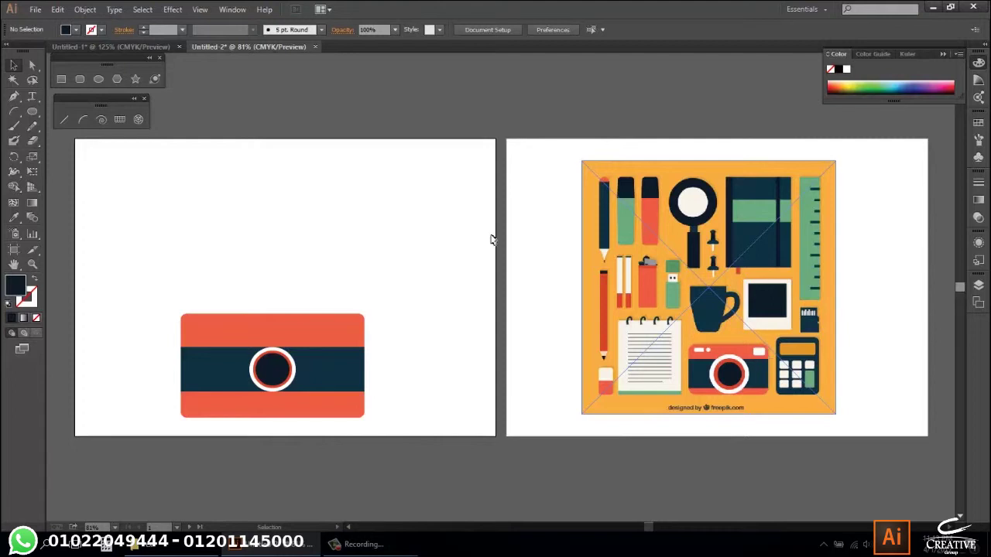
click(83, 81)
drag(357, 324, 328, 338)
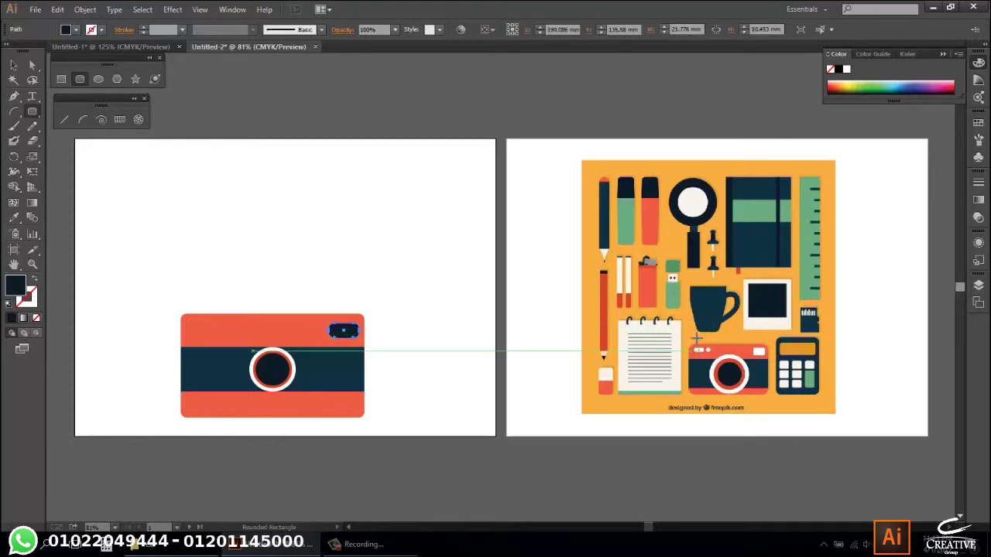
key(i)
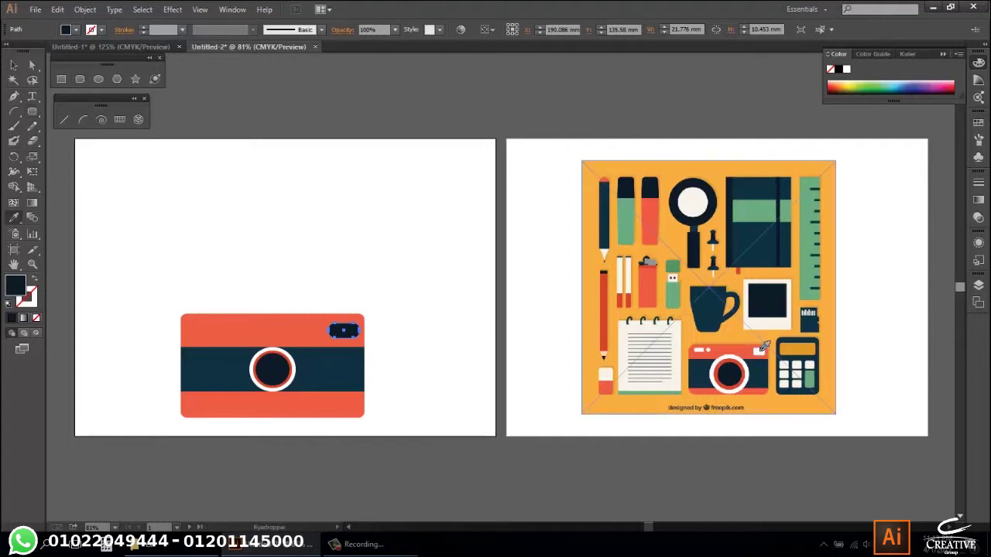
click(764, 346)
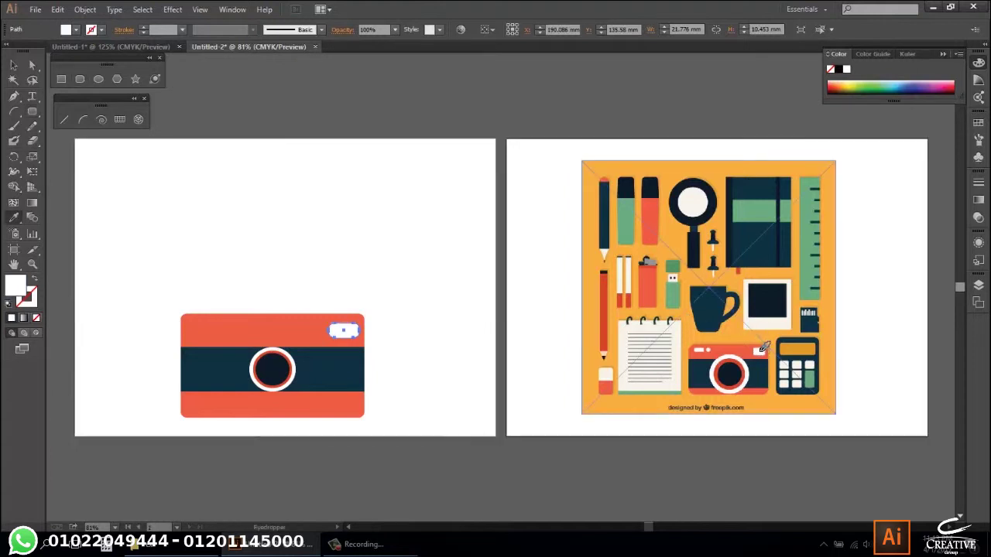
key(v)
click(354, 285)
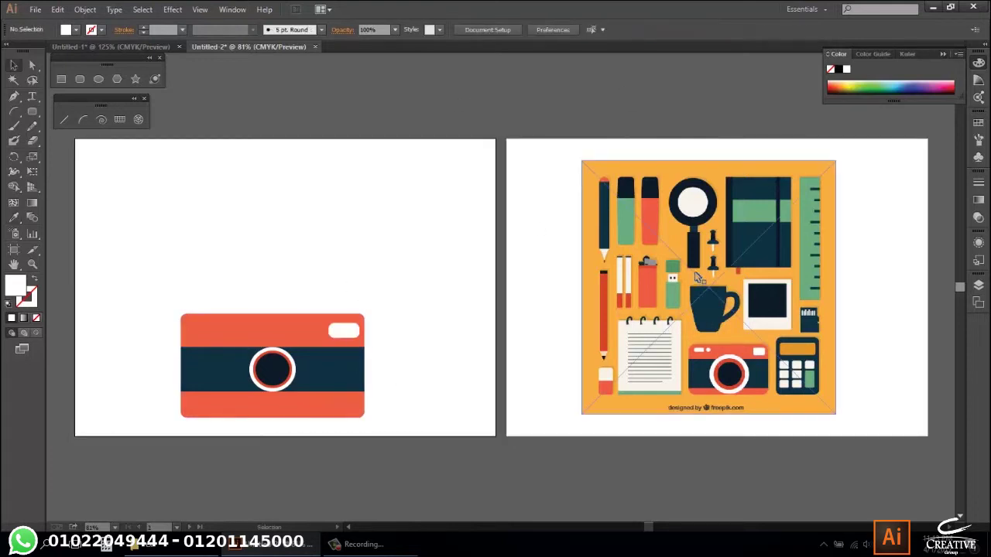
click(97, 79)
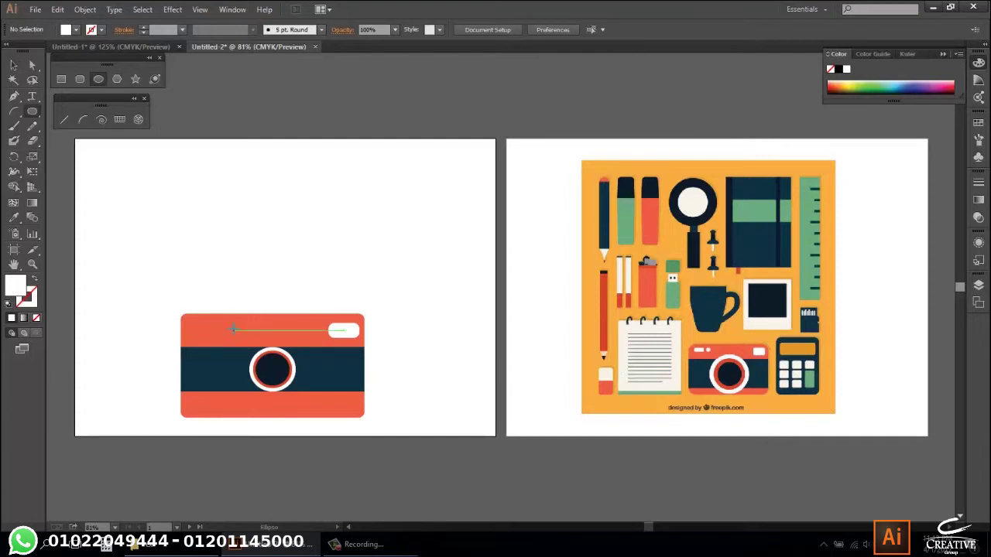
Draw a small white dot near the camera's top-left and nudge it into position.
mouse_move(233, 329)
mouse_down()
mouse_move(242, 336)
mouse_move(236, 332)
mouse_up()
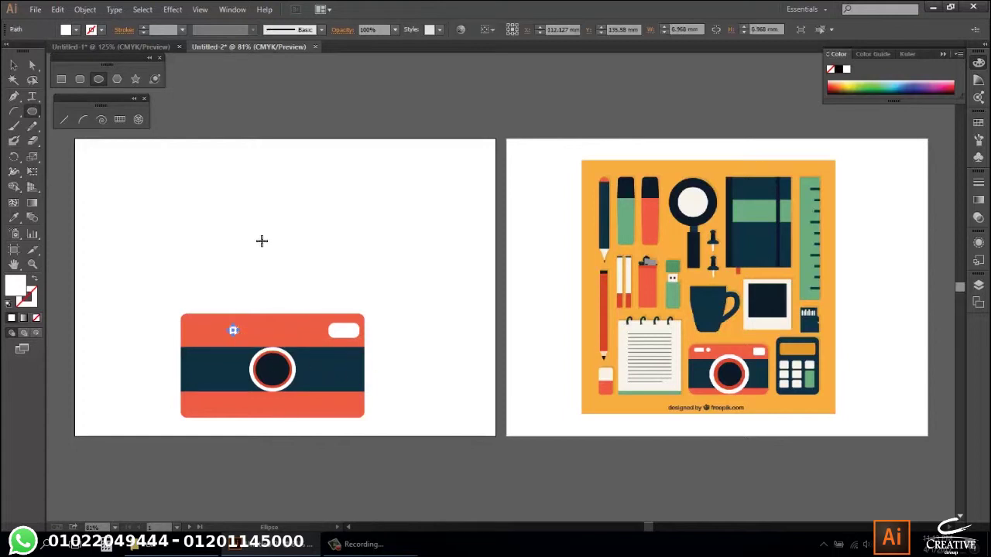
key(v)
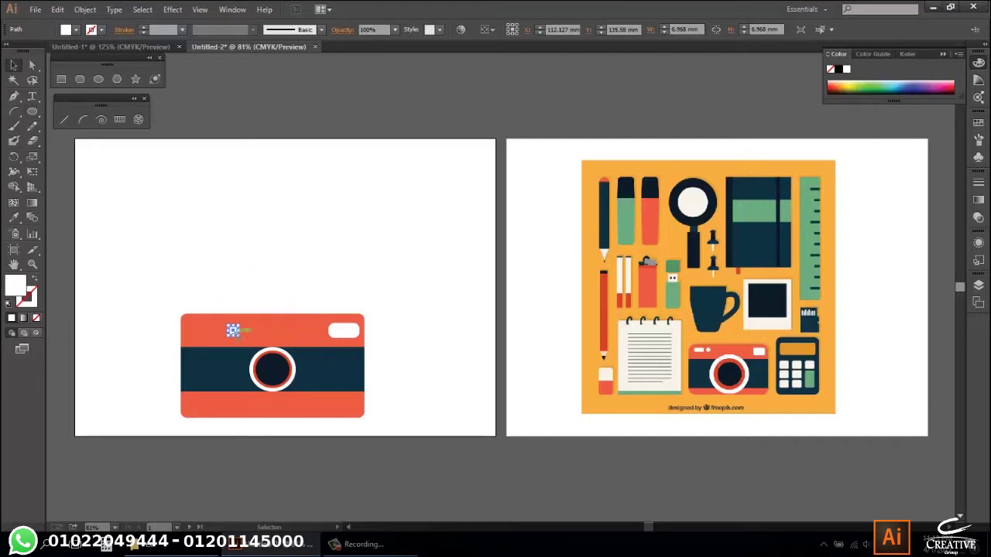
drag(233, 331, 226, 325)
click(255, 294)
click(226, 325)
key(Left)
key(Left)
key(Left)
key(Left)
key(Left)
key(Down)
key(Down)
key(Down)
key(Up)
click(238, 293)
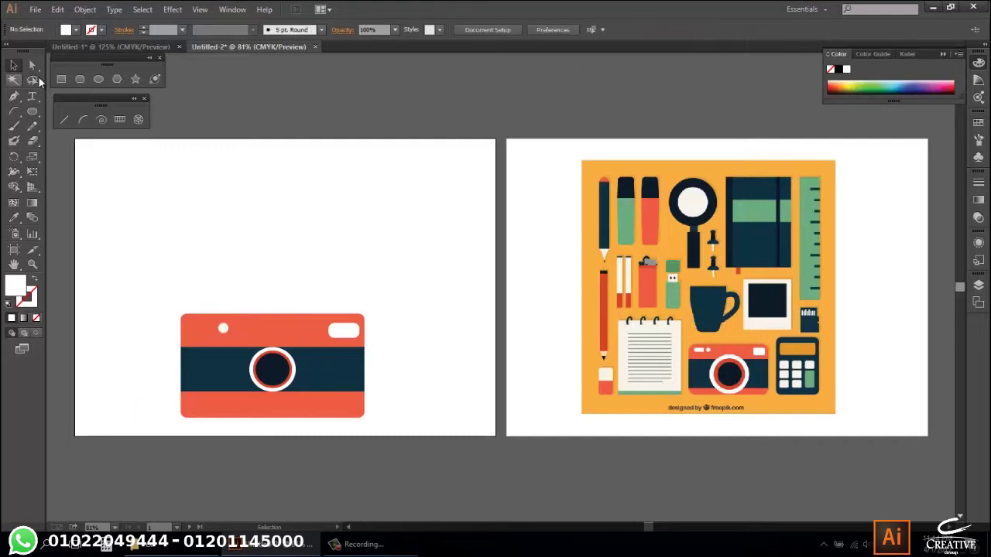
Add a thin white rounded bar at the camera's top-left corner.
click(80, 79)
drag(203, 326, 179, 333)
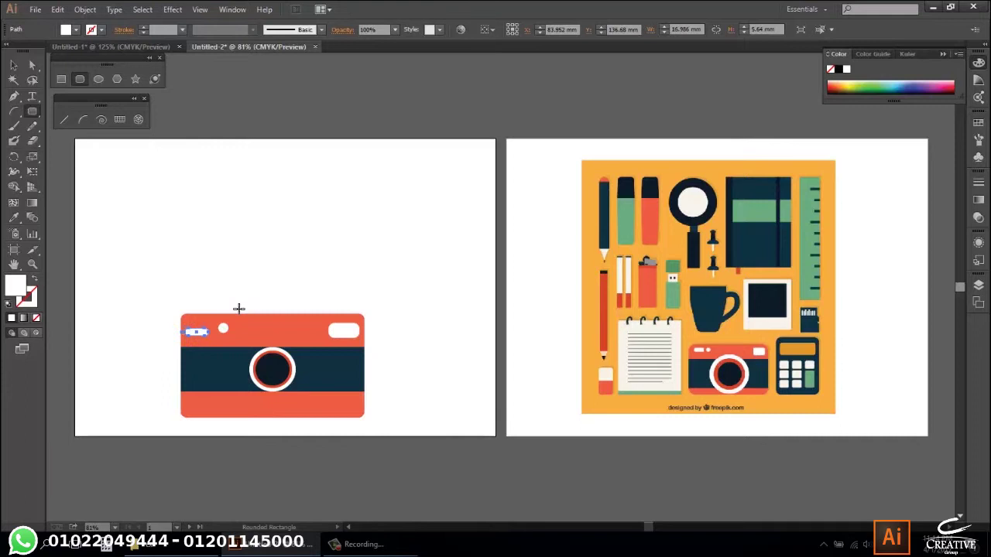
key(Up)
key(Up)
key(v)
click(235, 313)
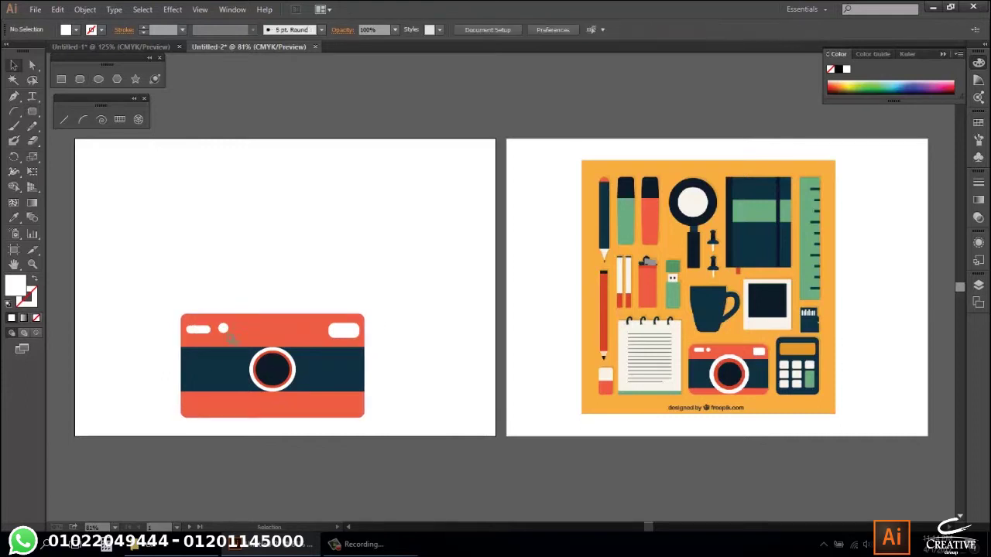
drag(198, 331, 199, 330)
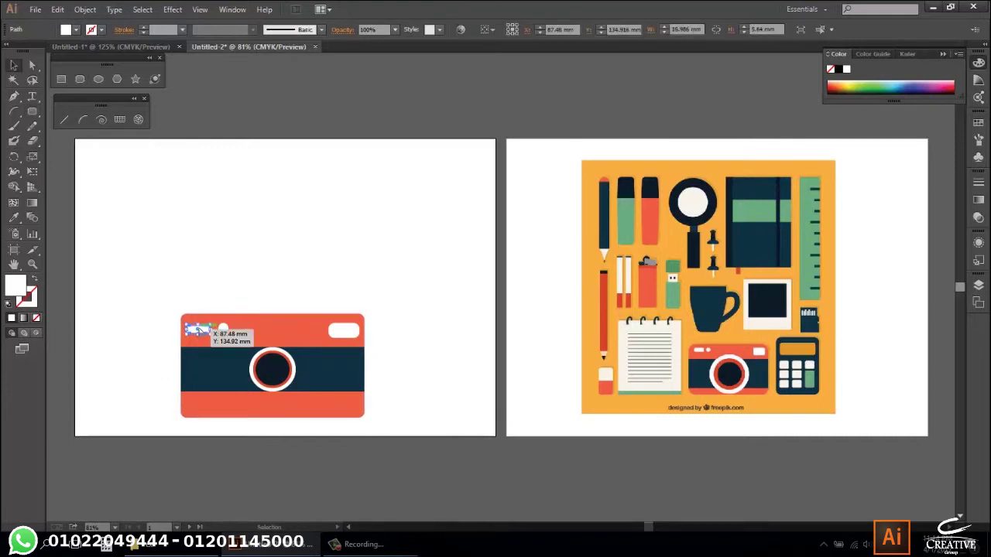
click(241, 294)
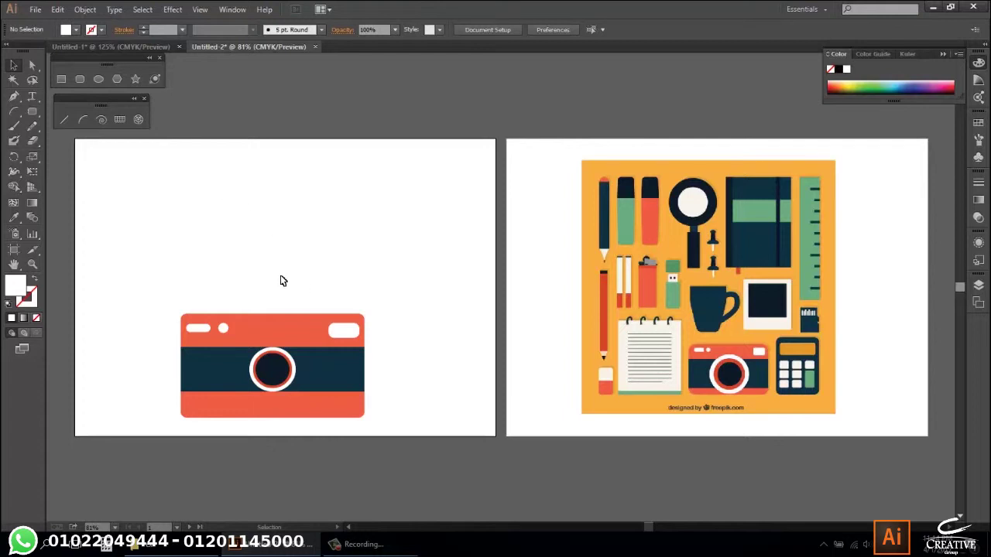
click(275, 370)
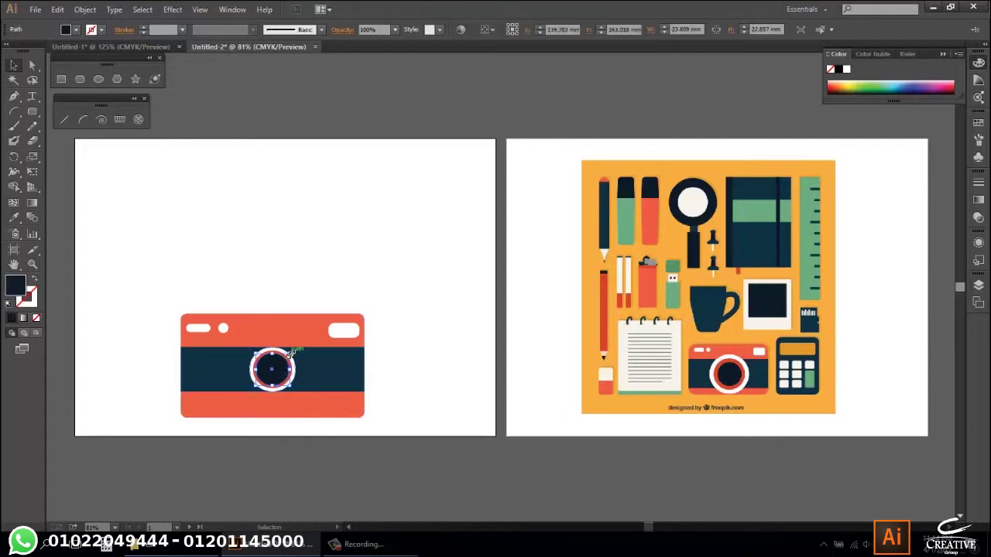
Scale the navy lens circle down to about 18 mm inside its white ring.
drag(291, 353, 287, 357)
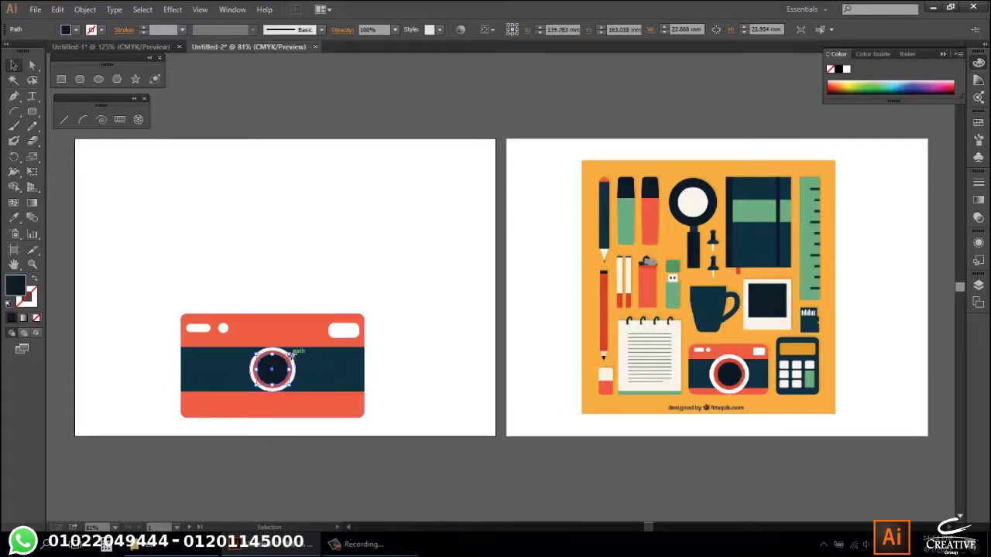
drag(291, 353, 298, 357)
key(ctrl+shift+a)
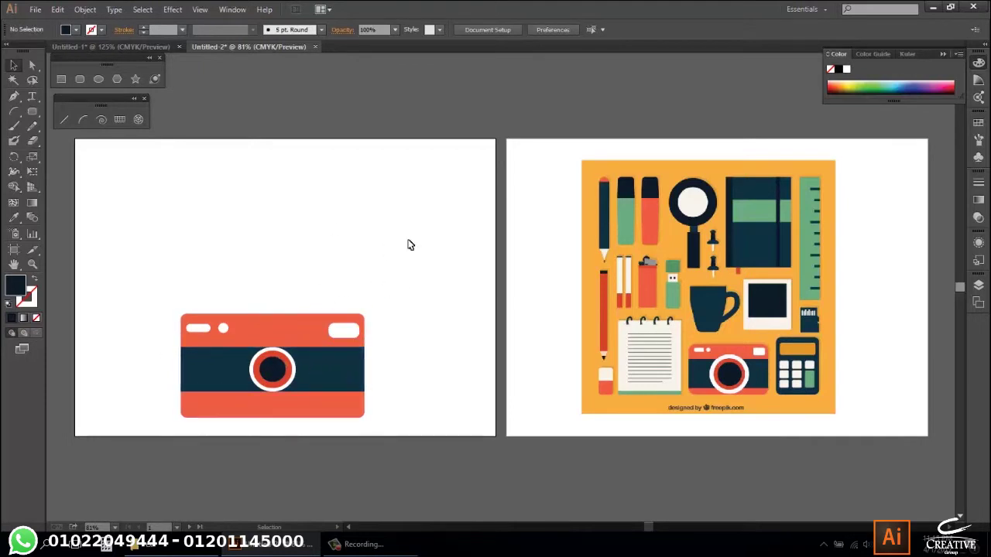
Select all the camera parts and group them together.
drag(346, 367, 433, 290)
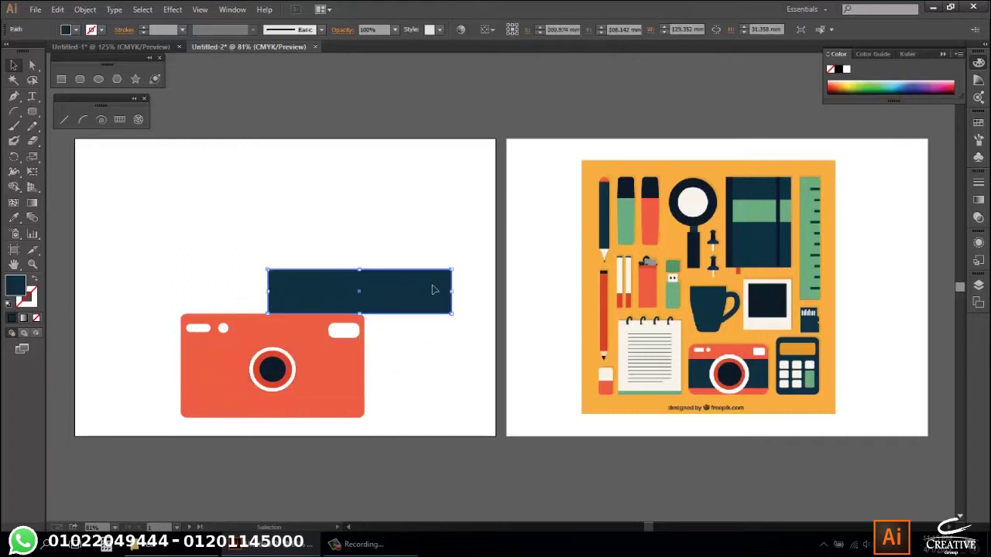
key(ctrl+z)
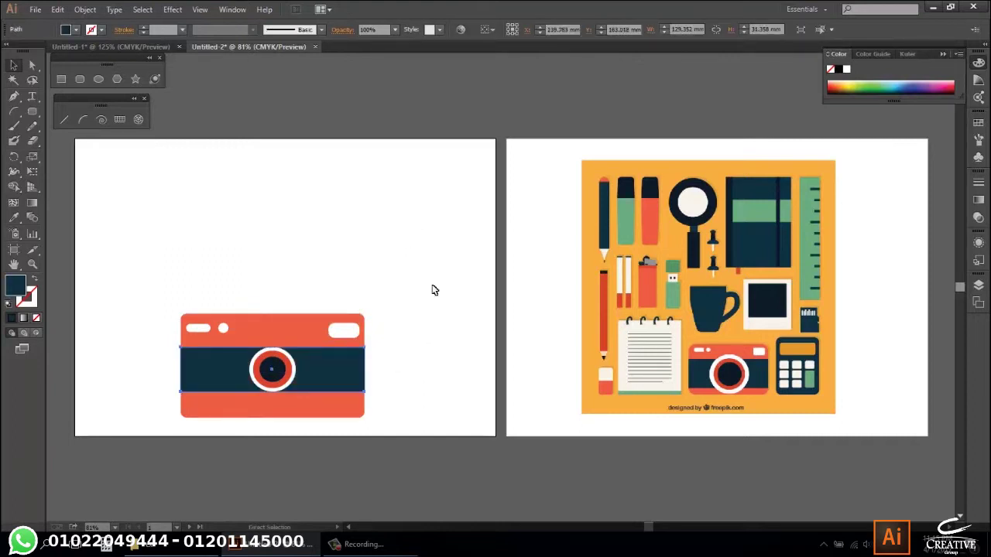
click(431, 294)
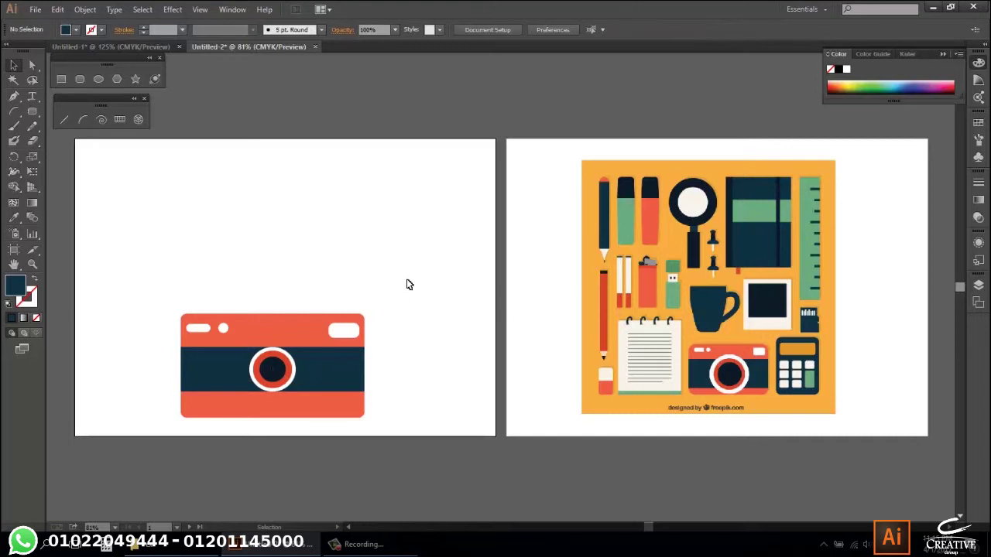
drag(407, 281, 137, 425)
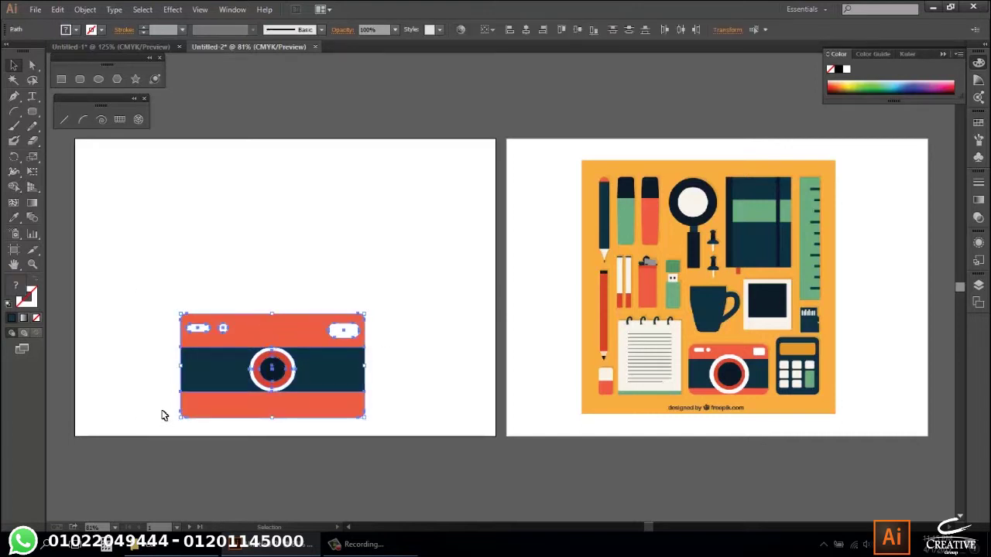
right_click(259, 355)
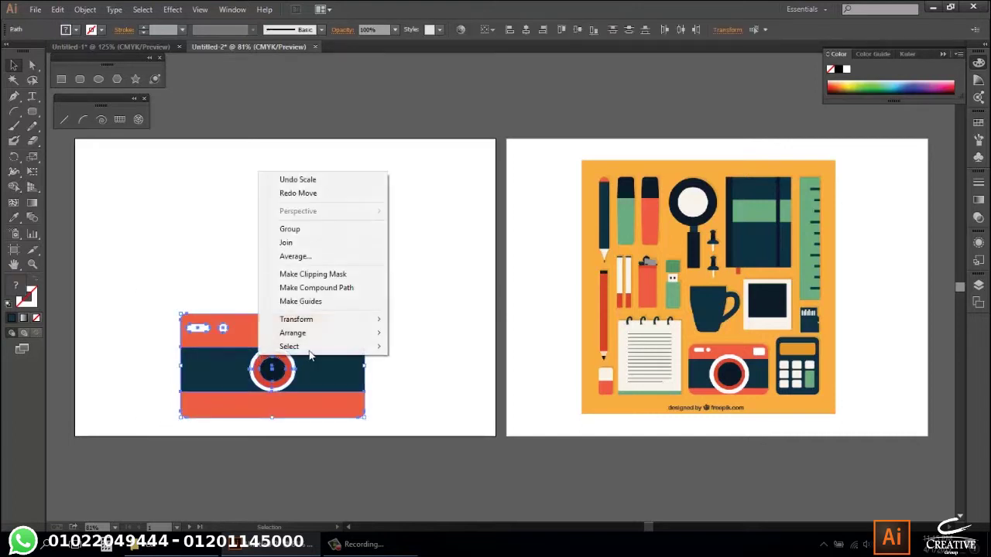
click(308, 232)
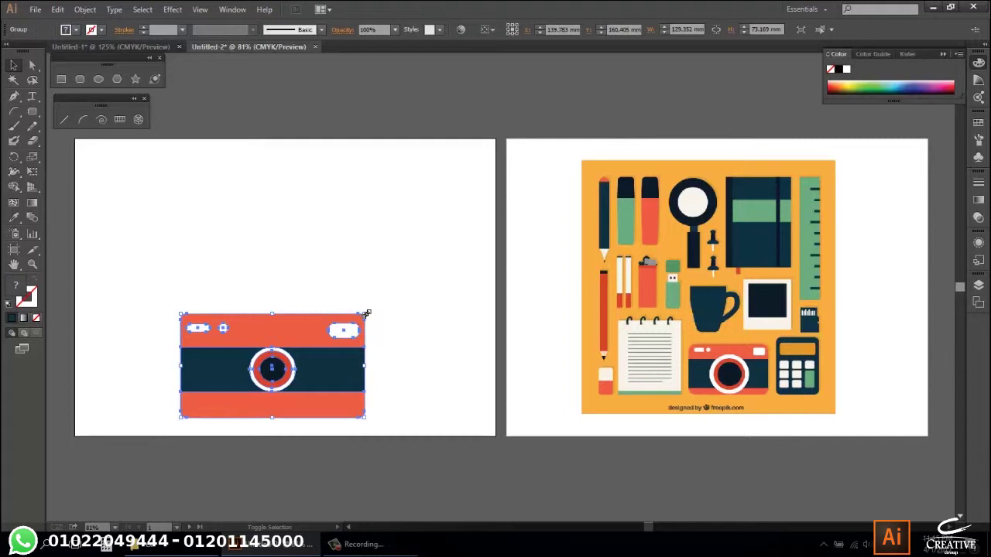
Scale the camera group down and move it to the left artboard's top-right corner.
drag(366, 313, 333, 334)
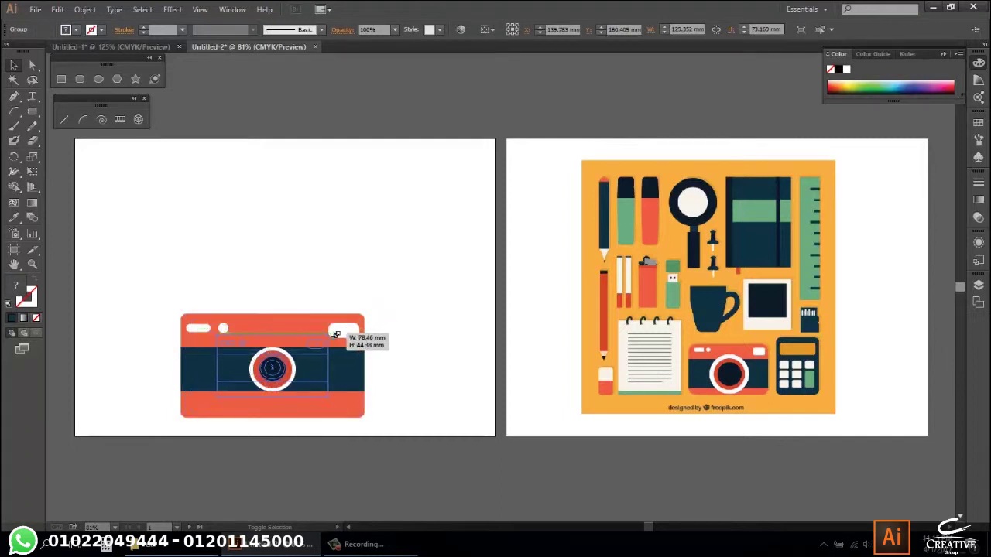
click(334, 334)
drag(296, 380, 458, 190)
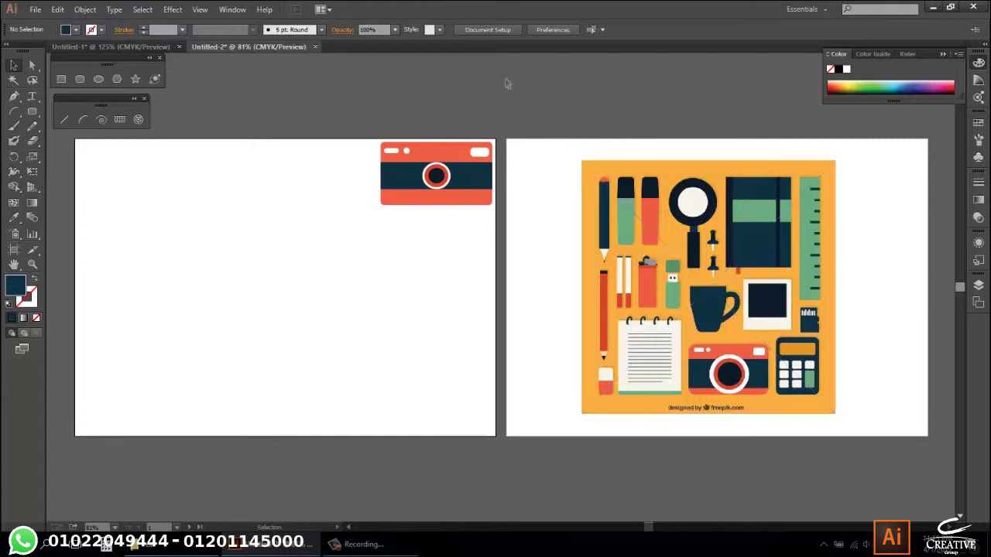
click(98, 79)
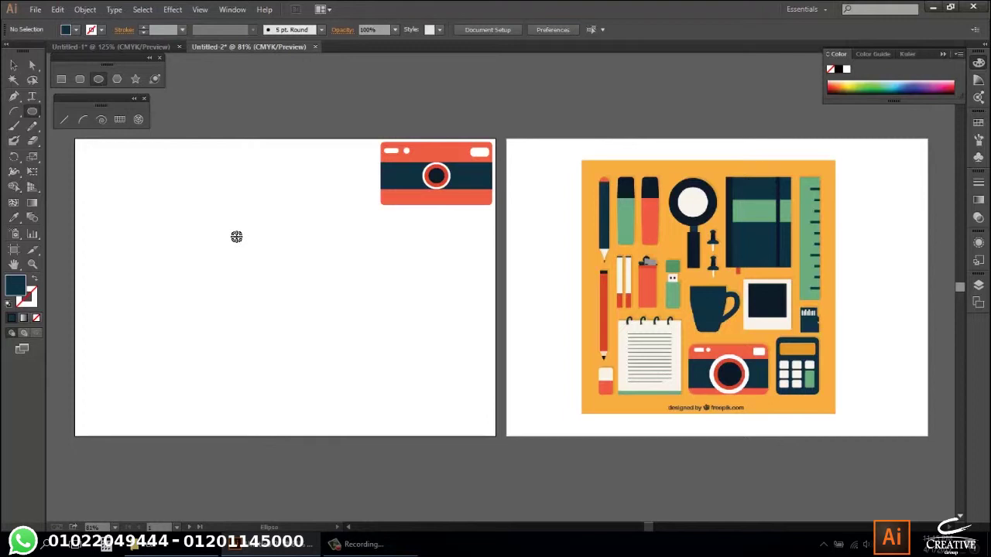
Draw a circle on the left artboard and fill it with the reference's navy.
drag(236, 237, 283, 285)
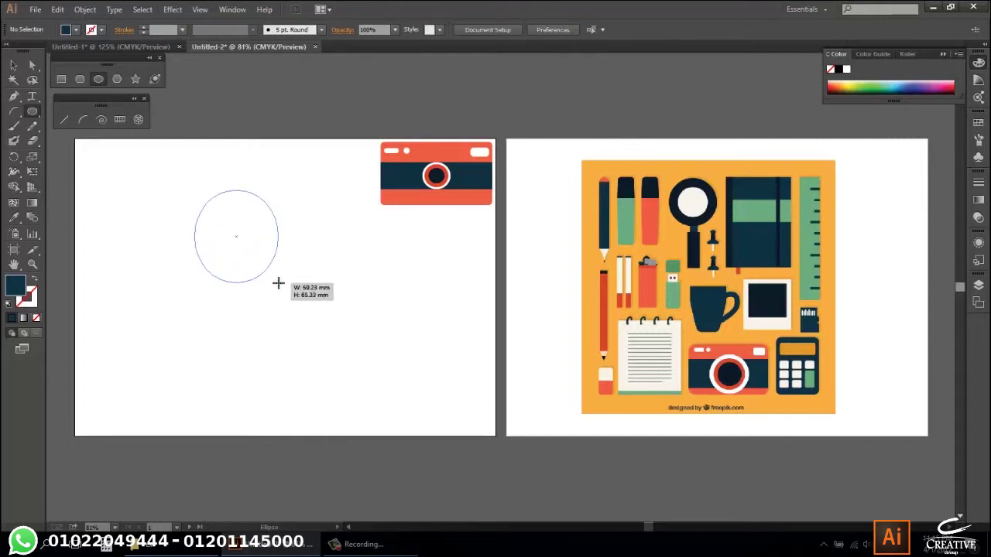
drag(283, 284, 283, 283)
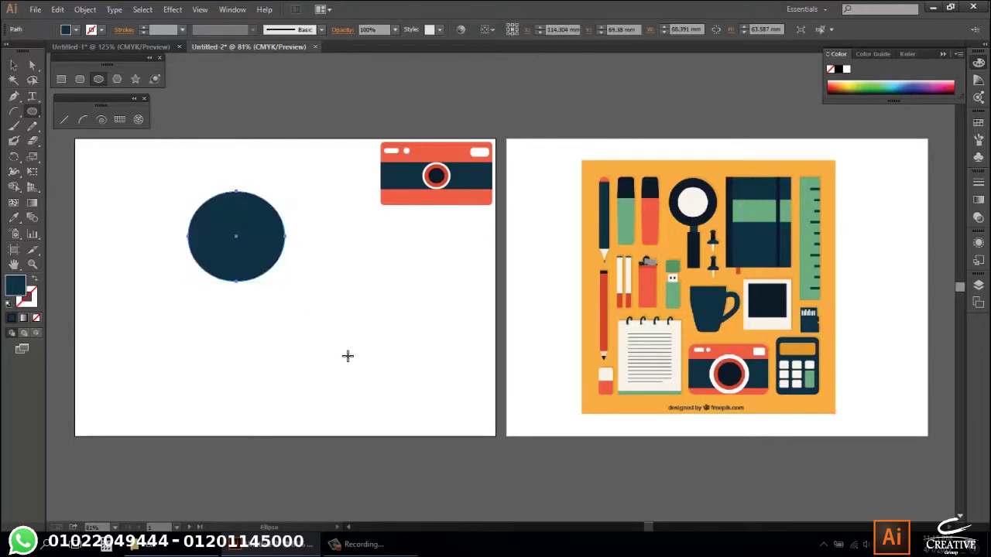
key(i)
click(700, 178)
key(v)
click(387, 340)
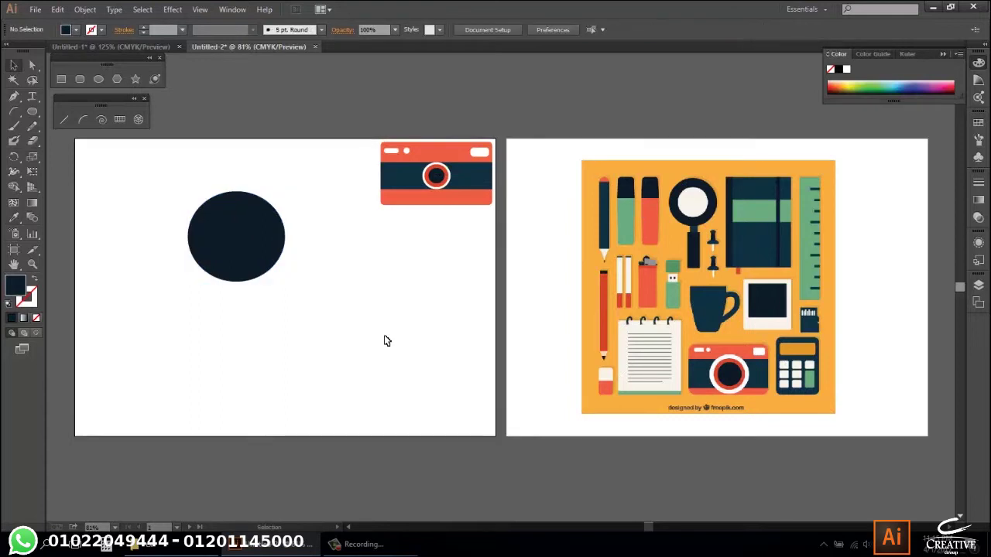
Paste a copy of the navy circle in front, shrink it, and fill it off-white.
click(244, 251)
key(ctrl)
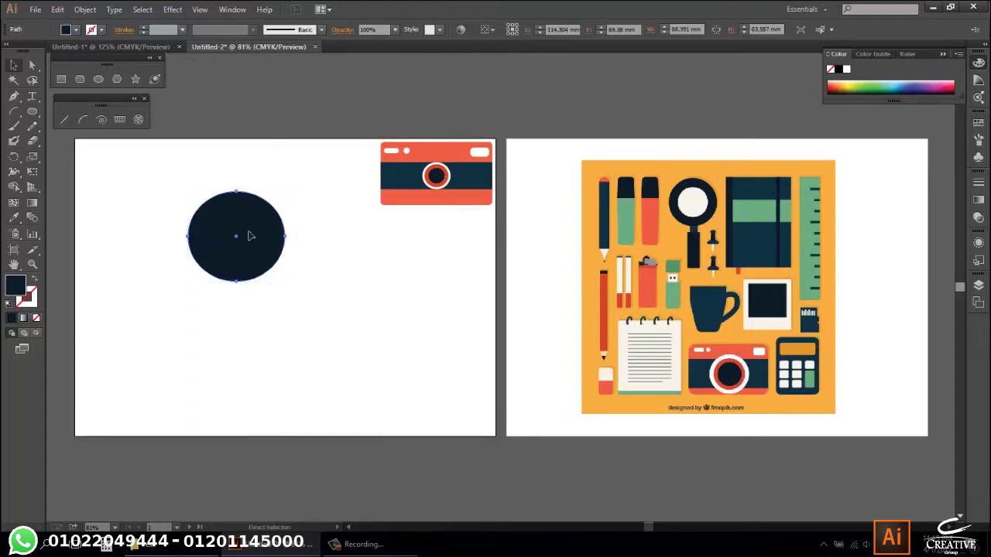
key(ctrl)
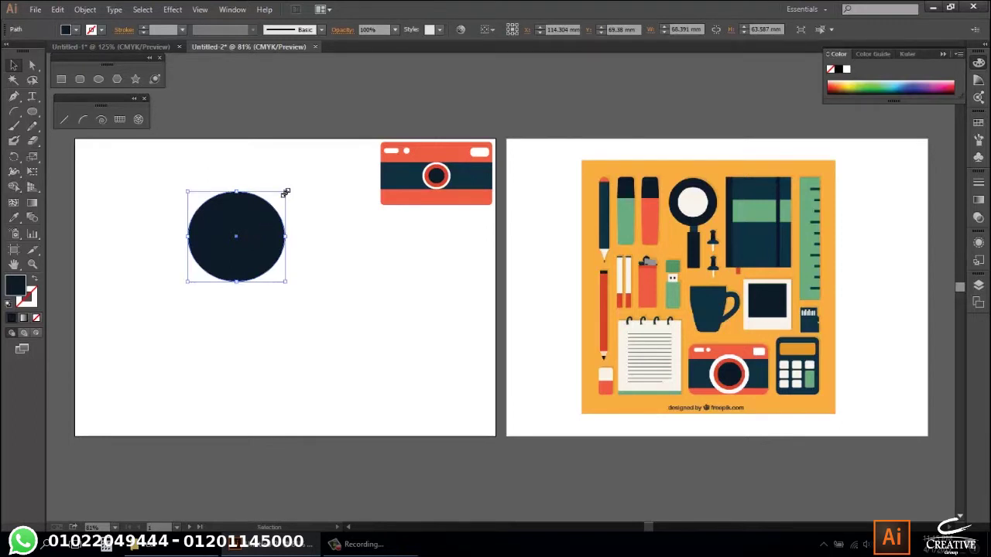
drag(285, 192, 273, 202)
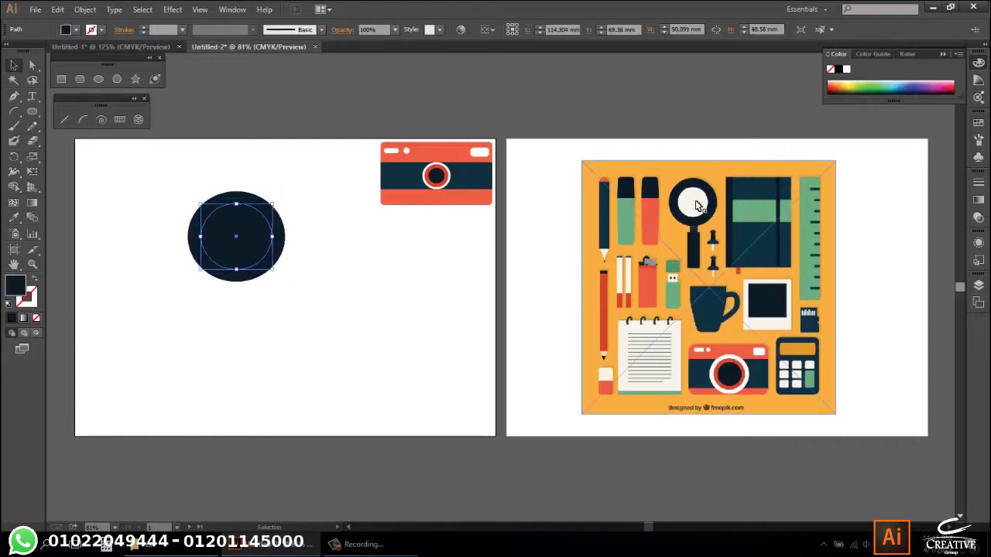
key(i)
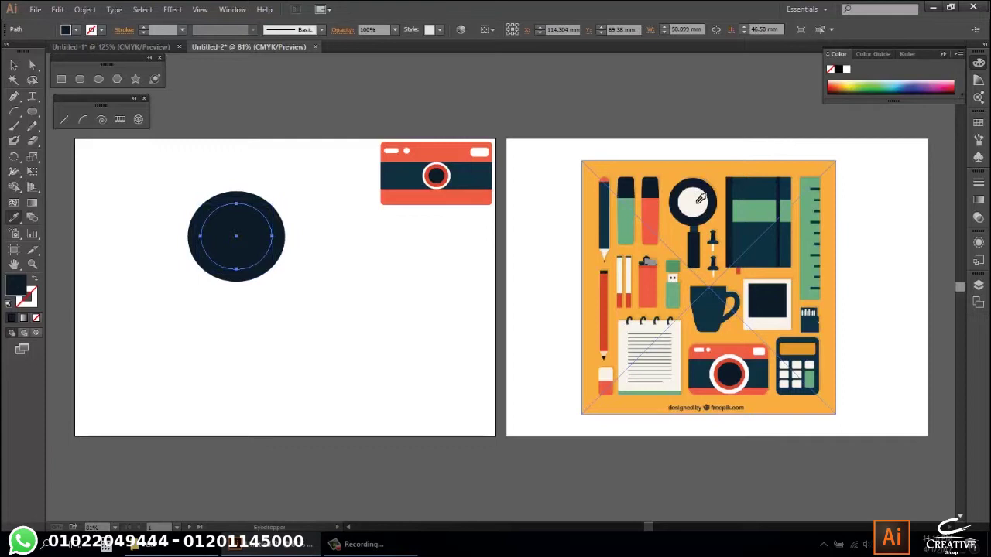
click(696, 204)
Draw a thin rectangle below the lens and colour it navy from the reference.
key(v)
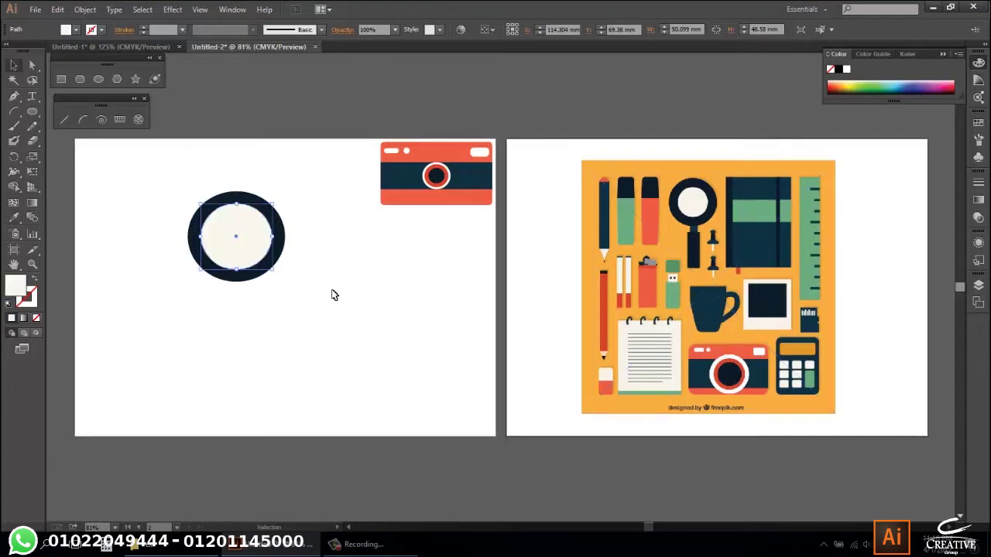
click(333, 294)
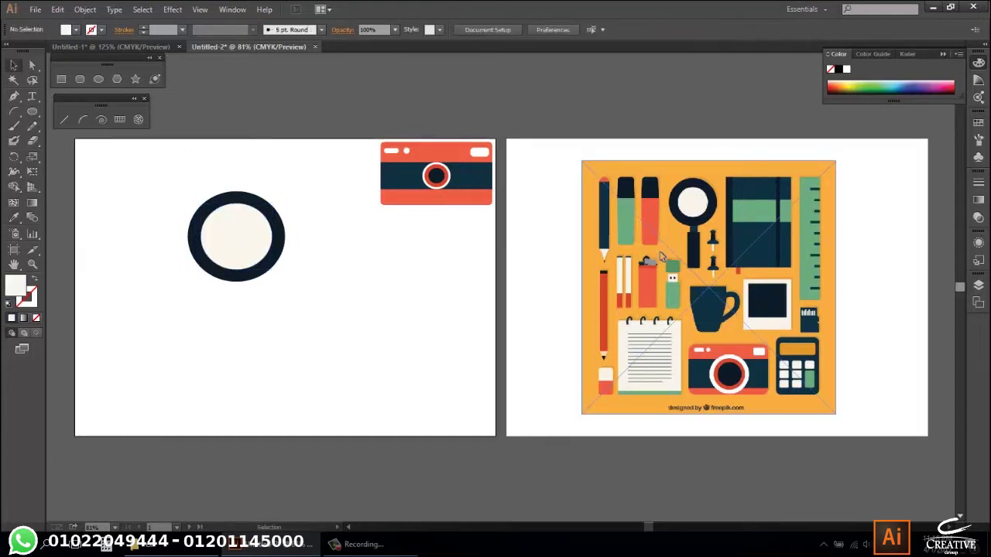
click(62, 78)
mouse_move(243, 274)
mouse_down()
mouse_move(227, 320)
mouse_move(227, 311)
mouse_up()
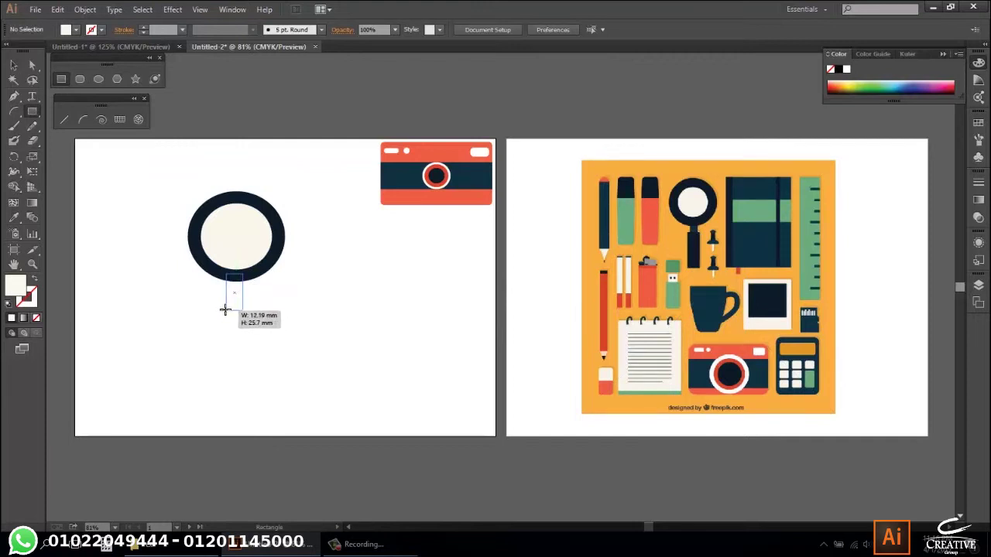
drag(227, 311, 231, 310)
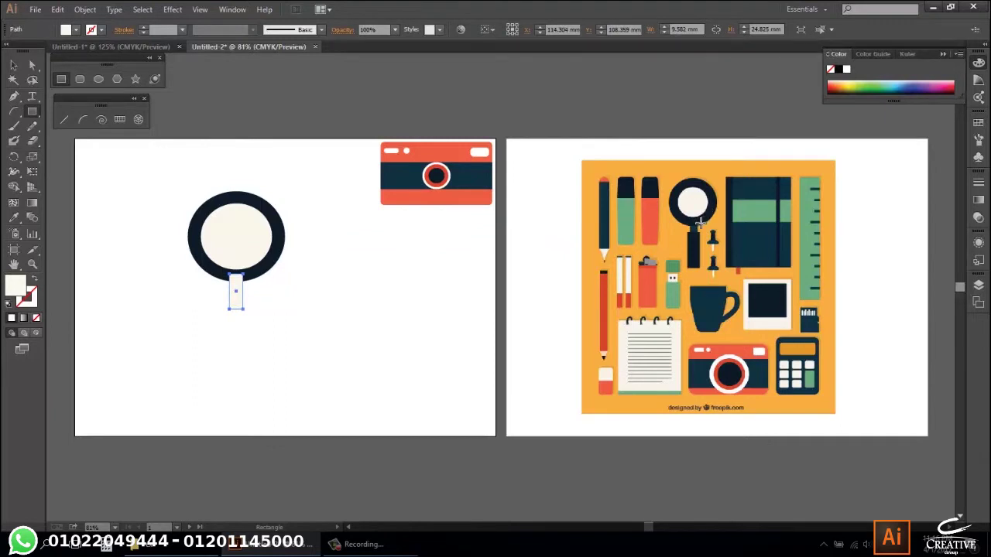
key(i)
click(695, 228)
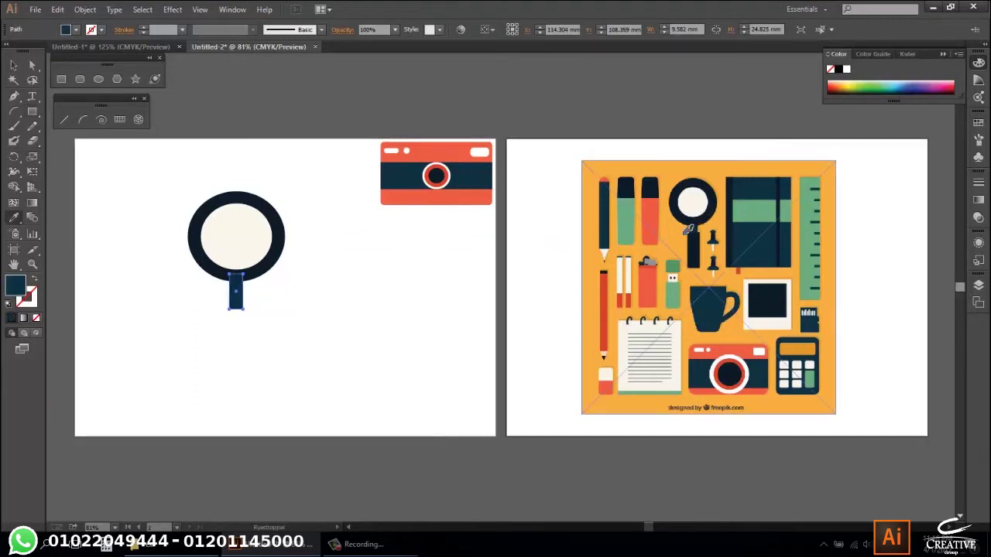
key(v)
click(331, 316)
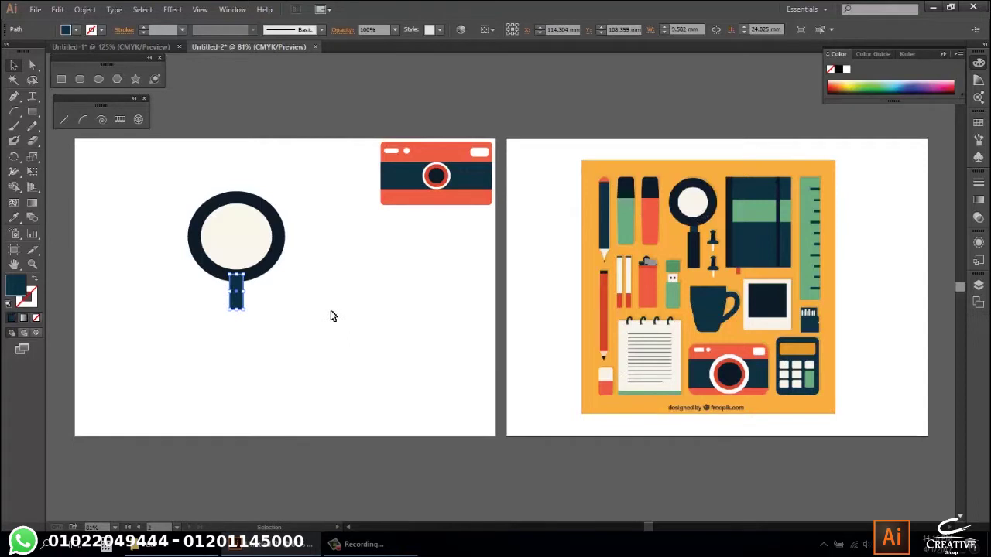
Send the navy neck rectangle behind the lens circle.
click(236, 298)
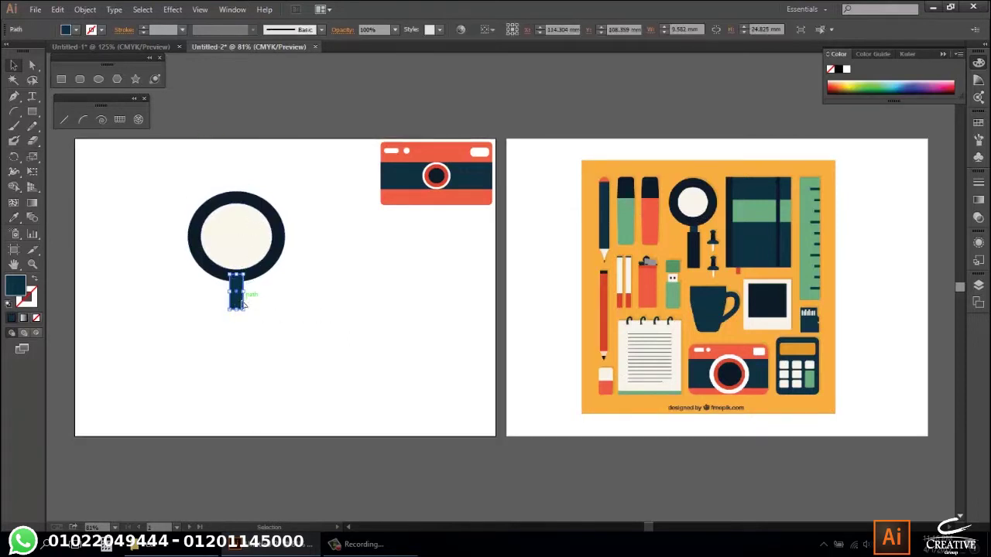
click(241, 307)
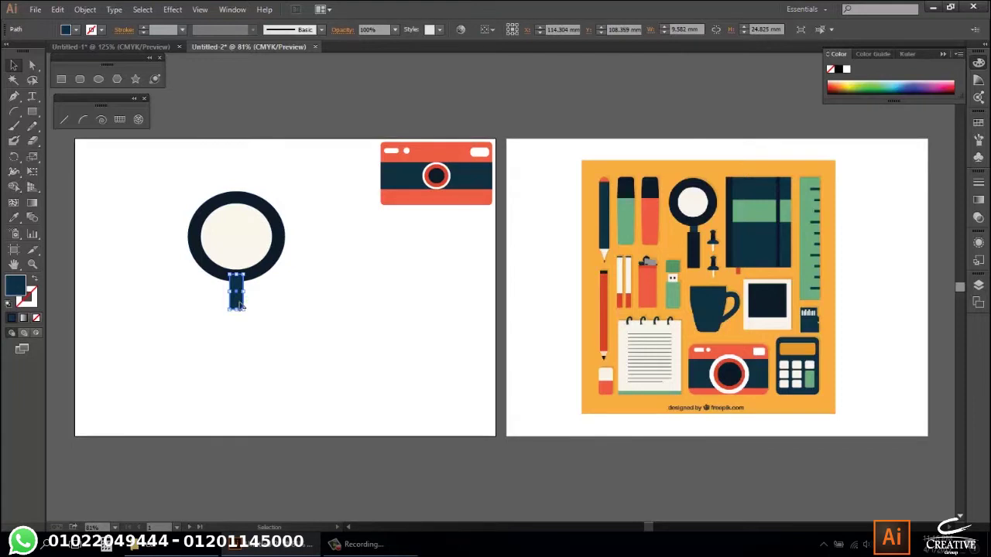
right_click(239, 306)
mouse_move(302, 477)
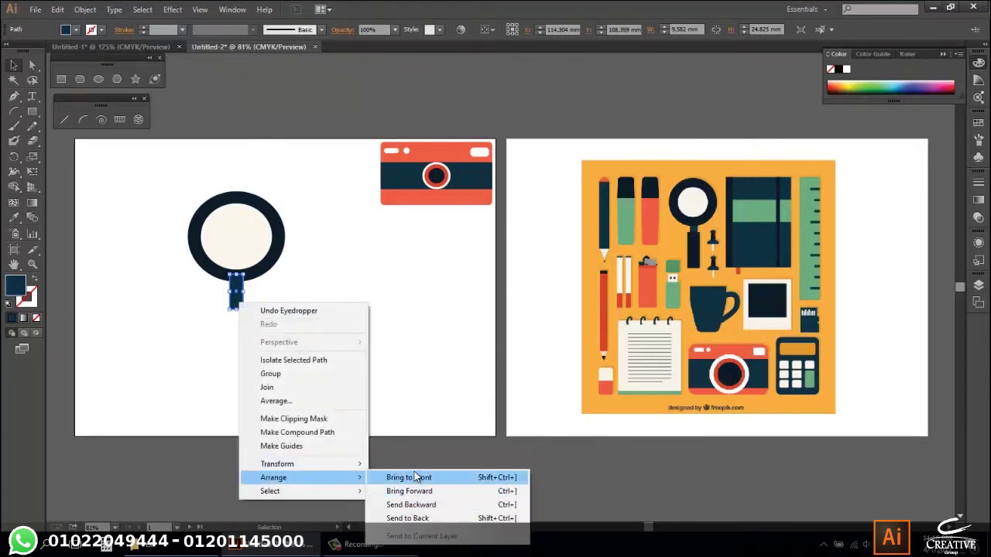
click(424, 518)
click(344, 383)
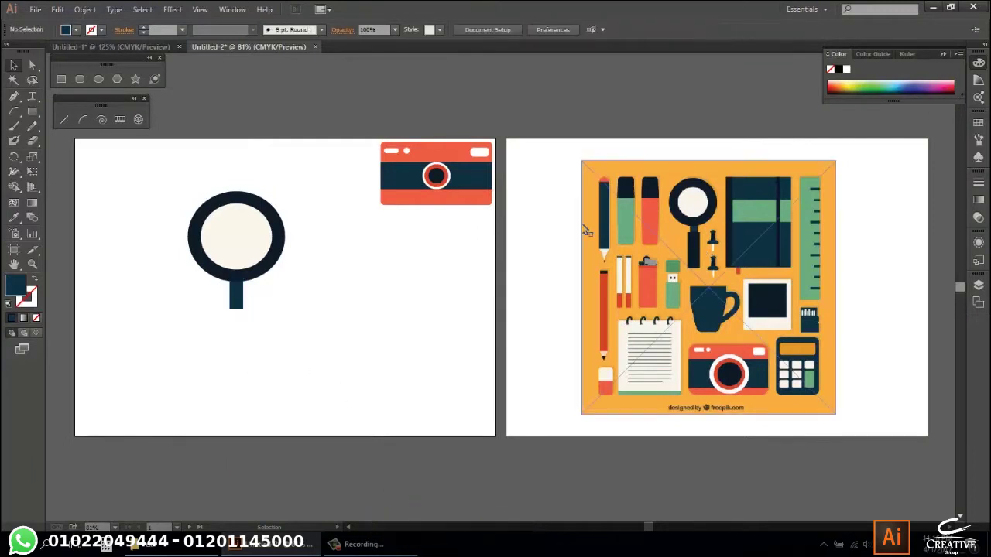
Draw a taller navy handle rectangle below the neck, centred under it.
click(61, 79)
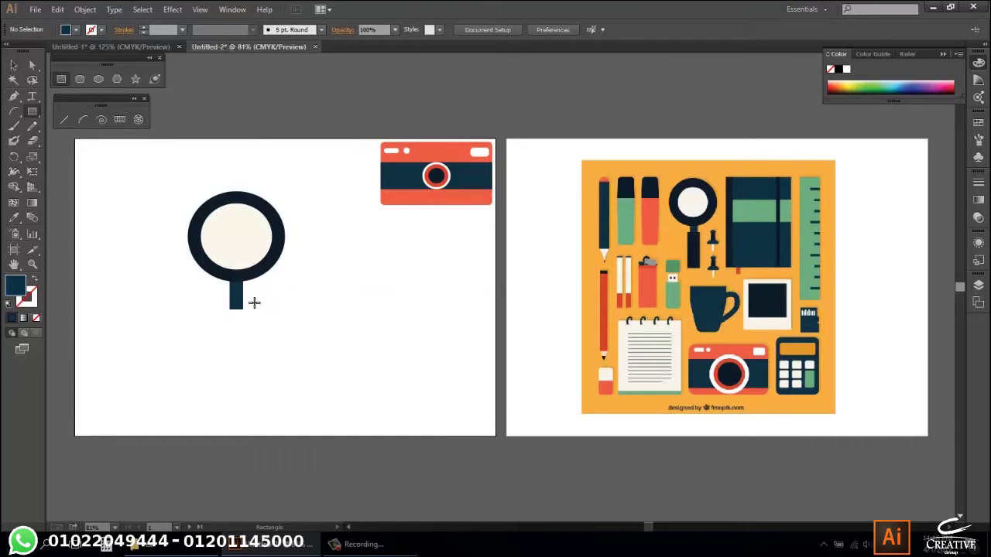
drag(259, 302, 221, 316)
drag(217, 337, 237, 372)
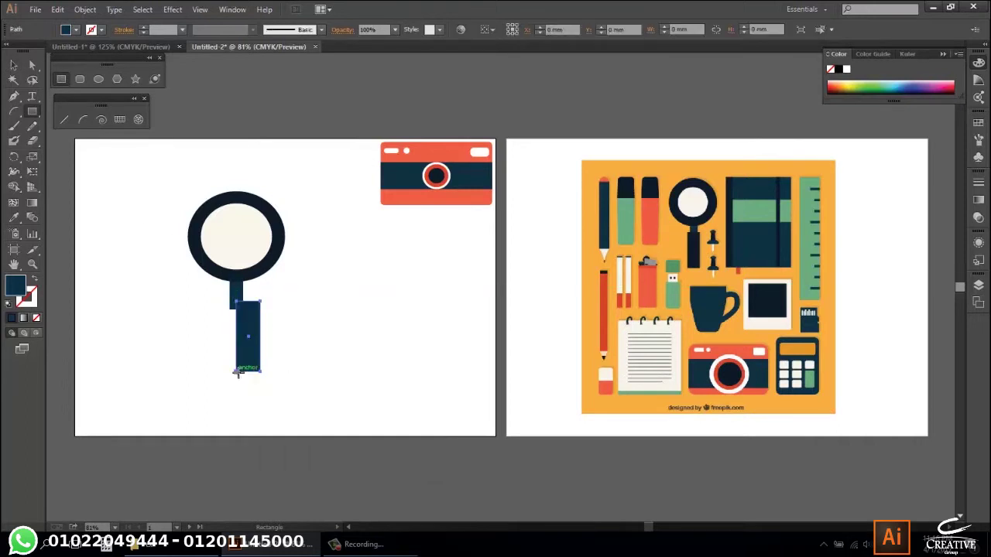
key(Left)
key(Left)
key(Left)
key(Left)
key(Left)
key(Left)
key(Left)
key(Left)
key(Left)
key(Left)
key(Left)
key(Left)
key(Left)
key(Left)
key(Left)
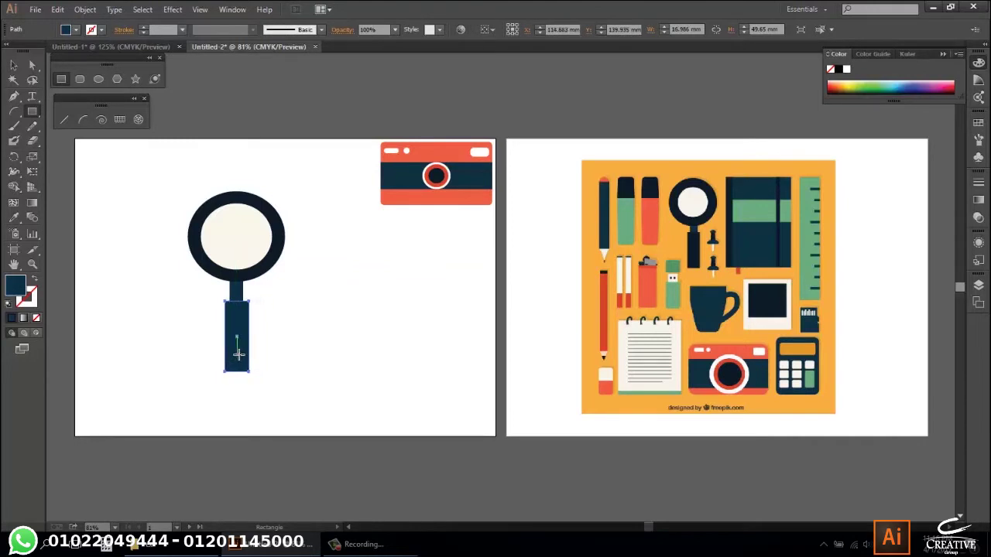
key(i)
click(696, 244)
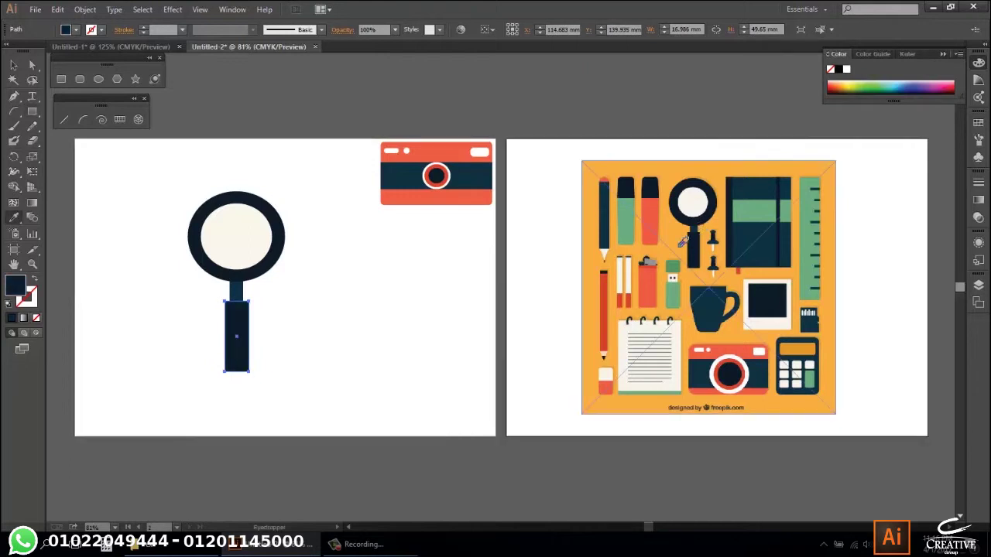
key(v)
click(310, 300)
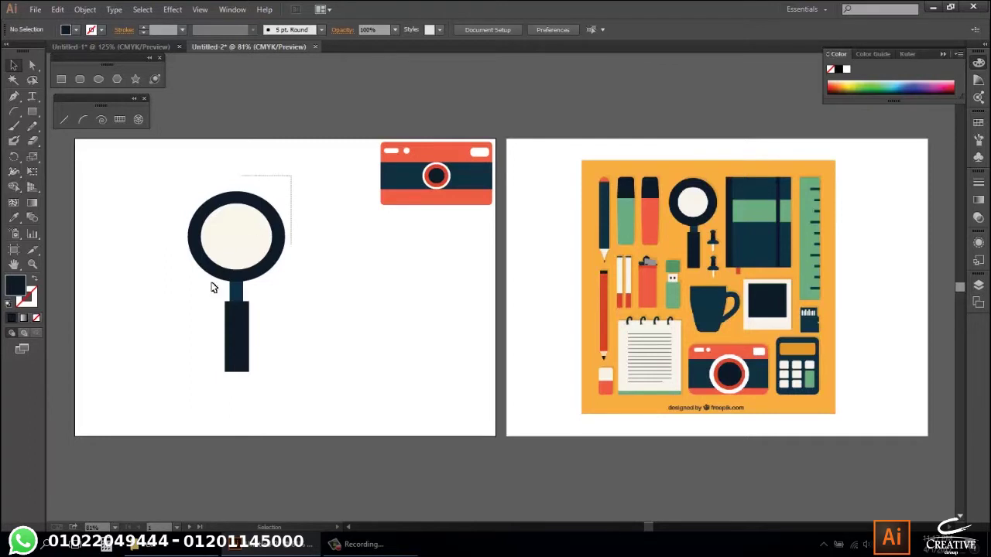
drag(224, 271, 178, 394)
Group the magnifying glass parts, shrink the group, then ungroup it.
right_click(254, 273)
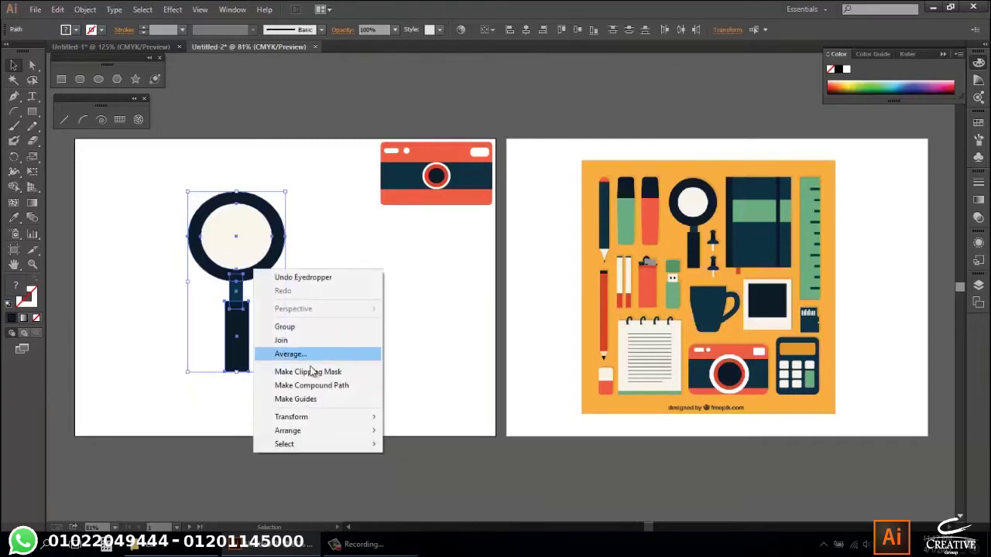
click(332, 328)
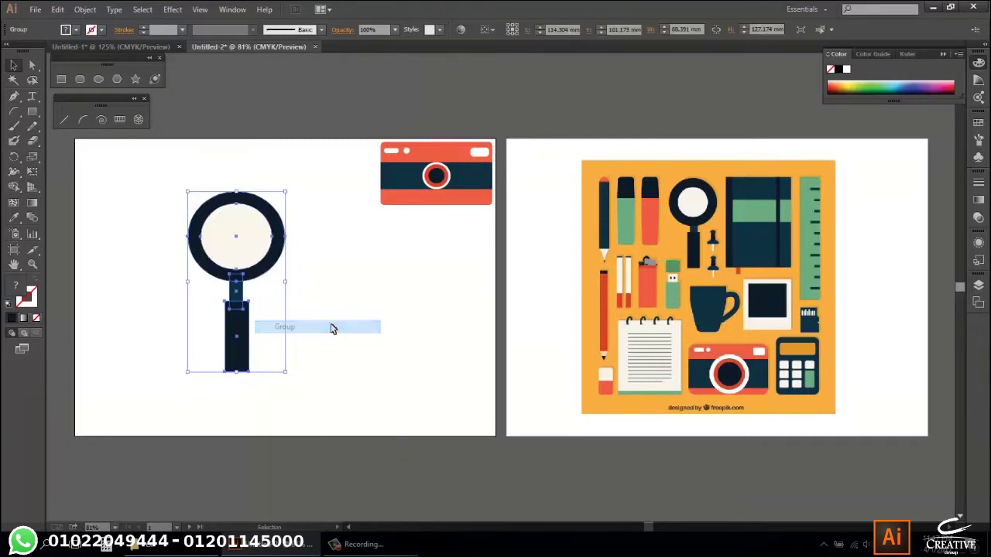
mouse_move(286, 191)
mouse_down()
mouse_move(244, 260)
mouse_move(329, 164)
mouse_up()
click(363, 276)
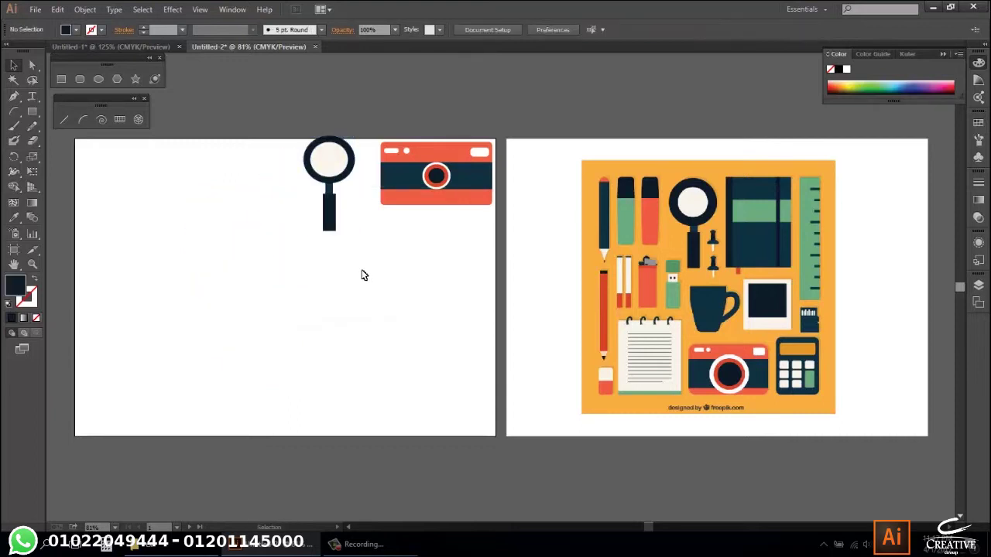
click(333, 167)
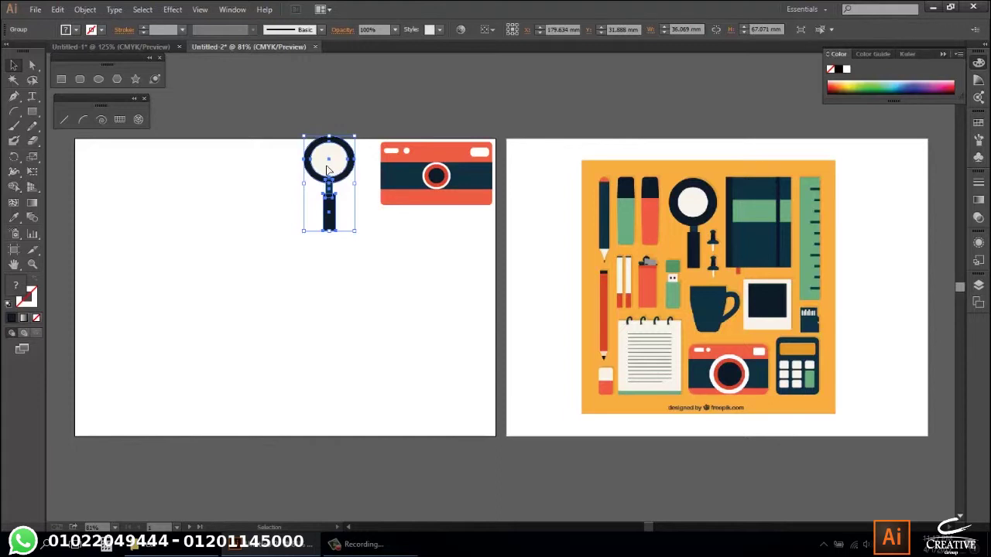
right_click(328, 170)
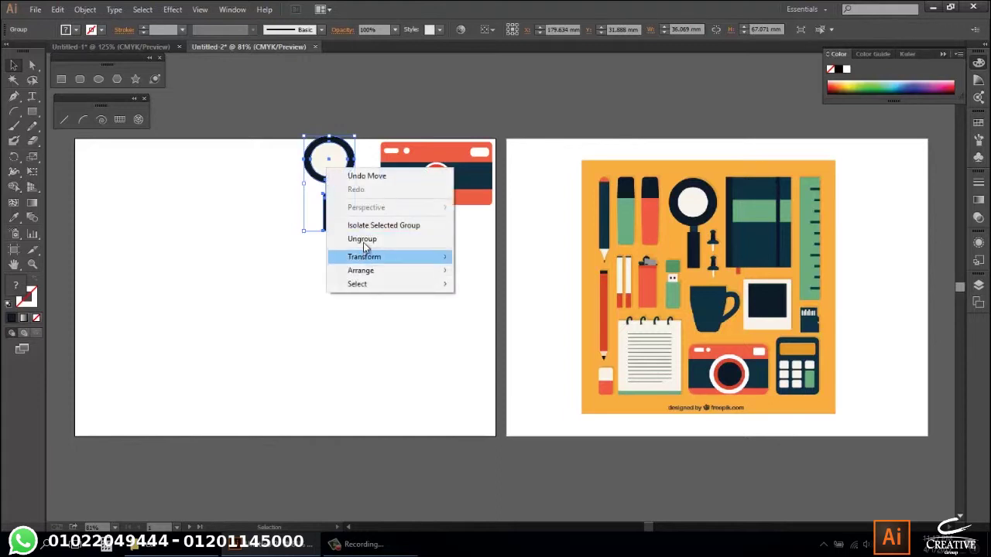
click(348, 239)
click(353, 261)
Try a yellow handle fill, undo it, and move the magnifier below the camera.
click(329, 211)
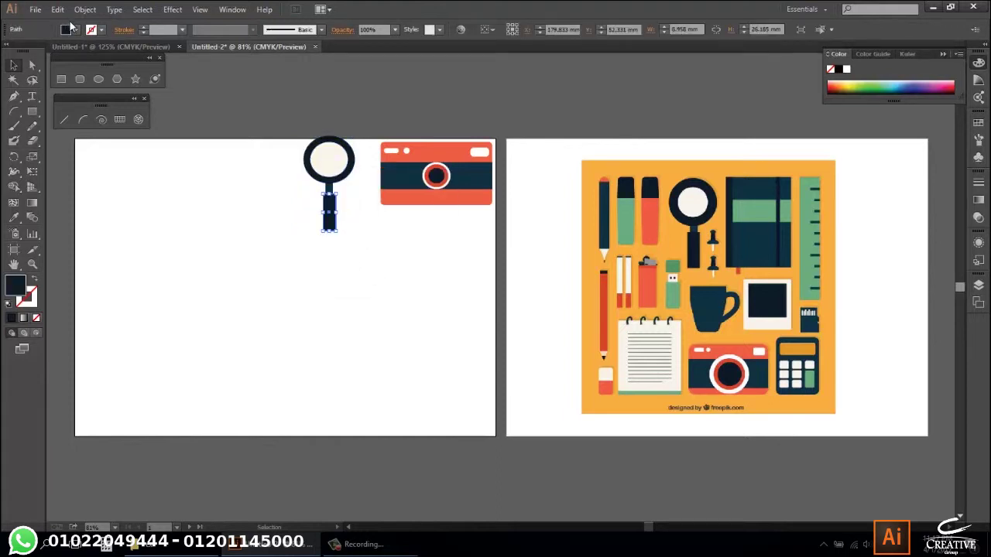
click(75, 29)
click(52, 49)
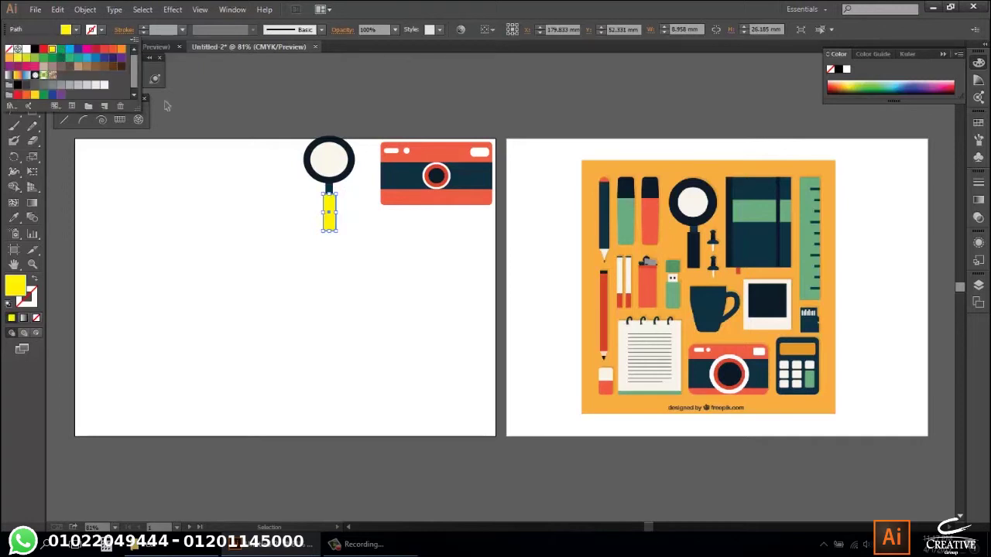
click(258, 225)
click(259, 230)
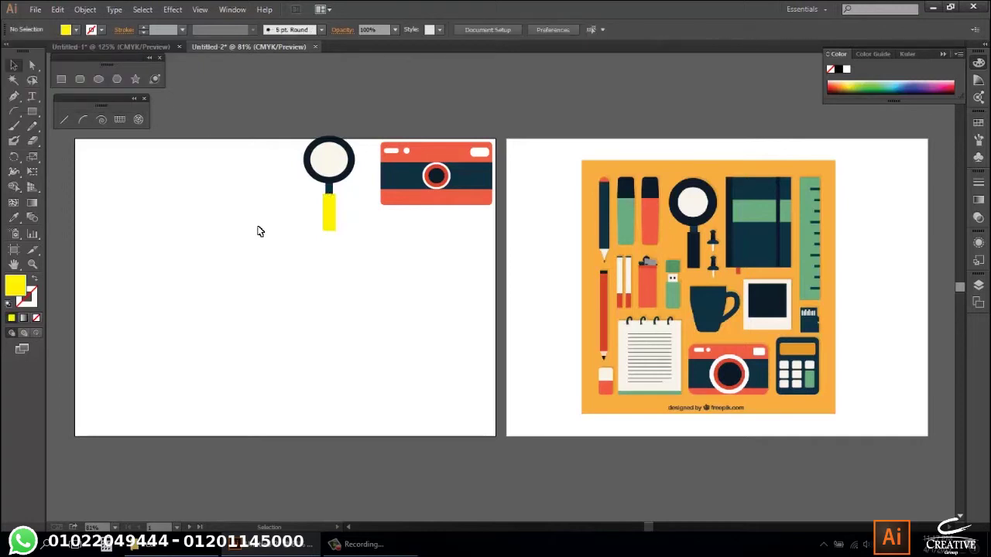
key(ctrl+z)
key(ctrl+z)
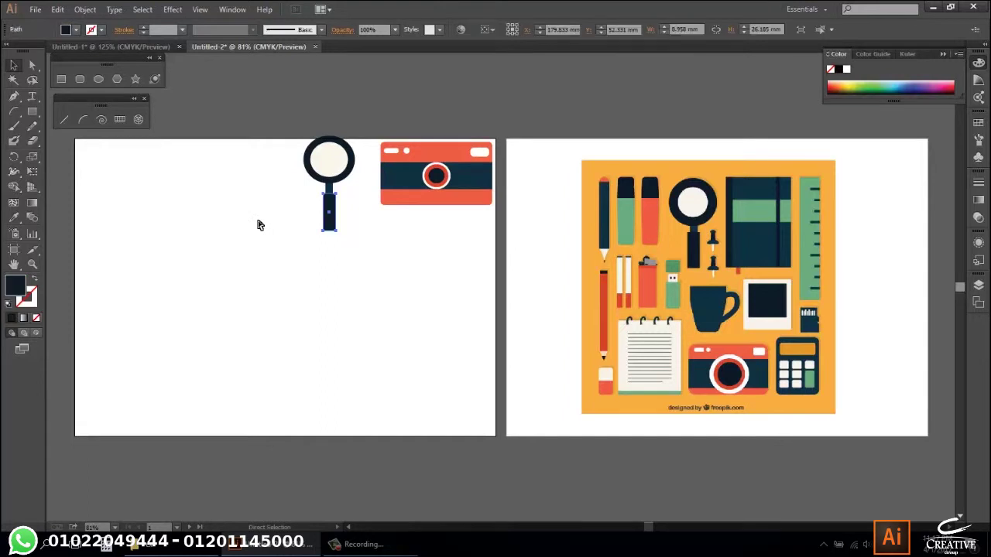
click(317, 239)
mouse_move(329, 198)
mouse_down()
mouse_move(470, 277)
mouse_move(454, 256)
mouse_up()
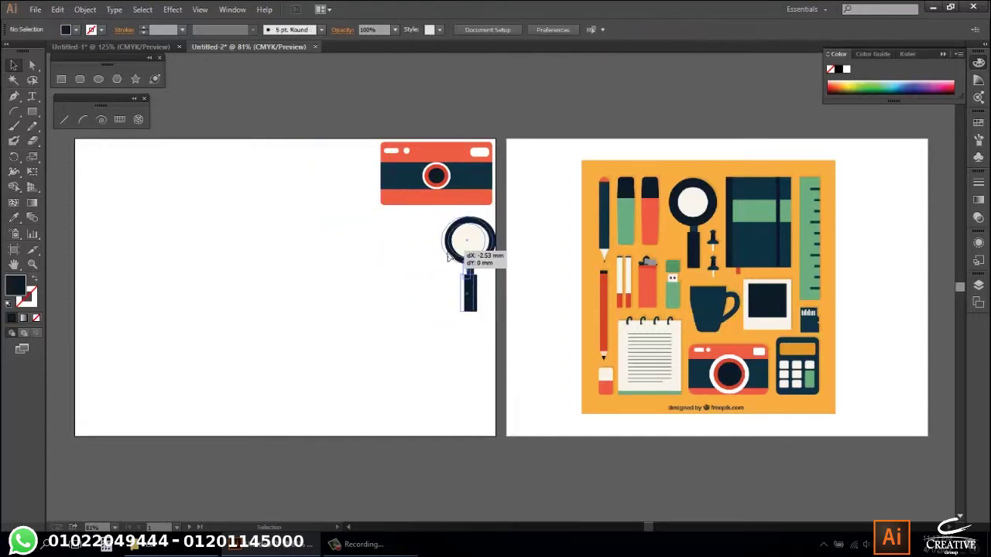
click(400, 293)
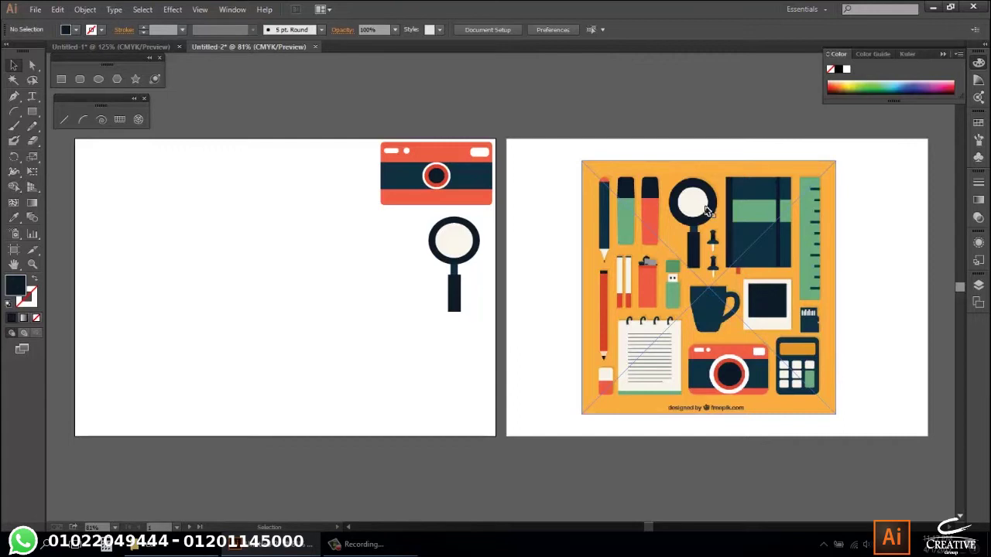
Draw the notebook's main rectangle and fill it with the reference's dark teal.
click(61, 79)
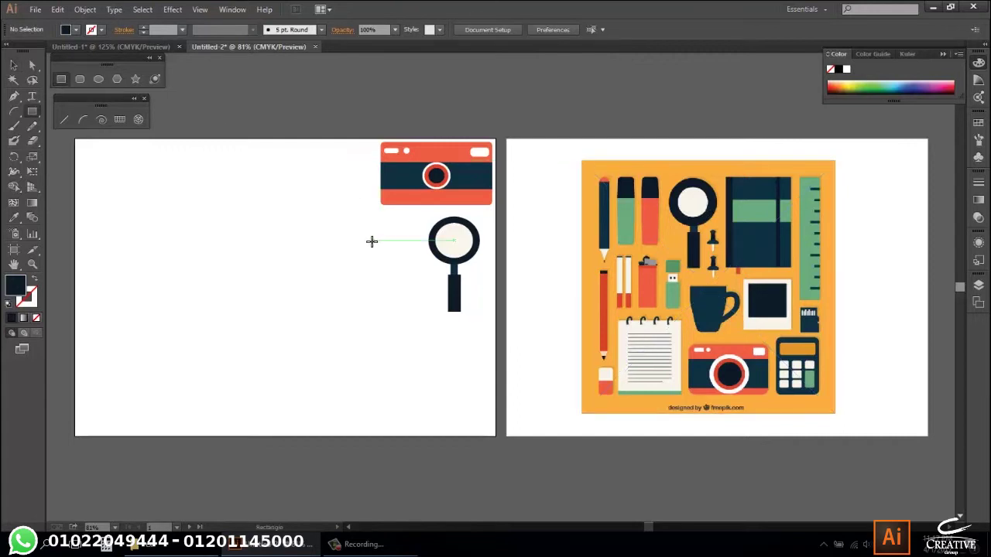
mouse_move(273, 183)
mouse_down()
mouse_move(183, 348)
mouse_move(185, 312)
mouse_up()
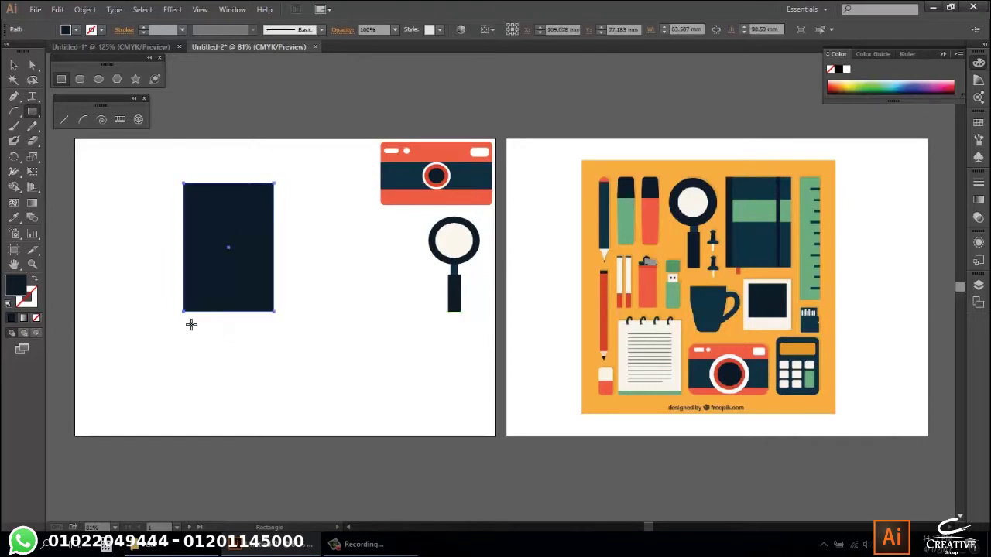
key(i)
click(751, 180)
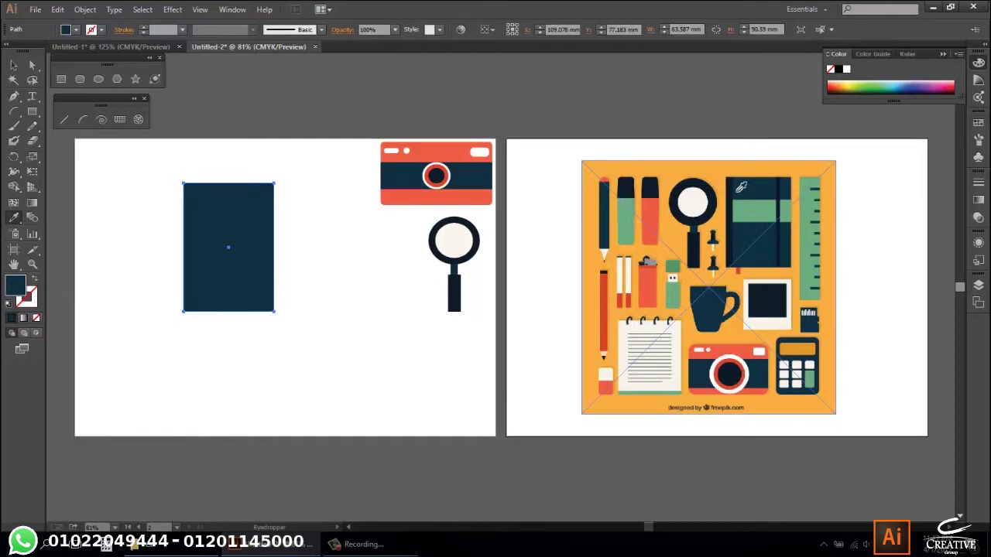
key(v)
click(403, 350)
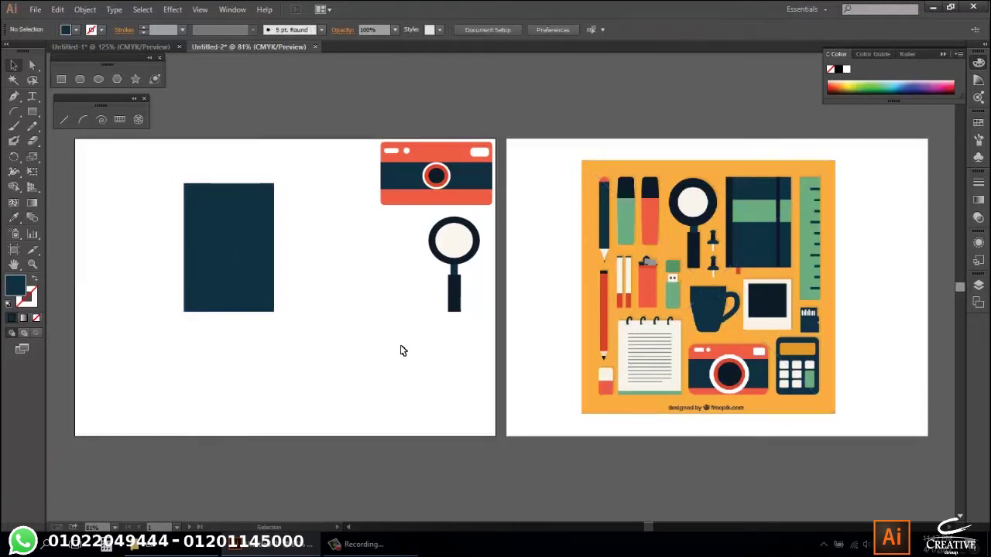
click(703, 201)
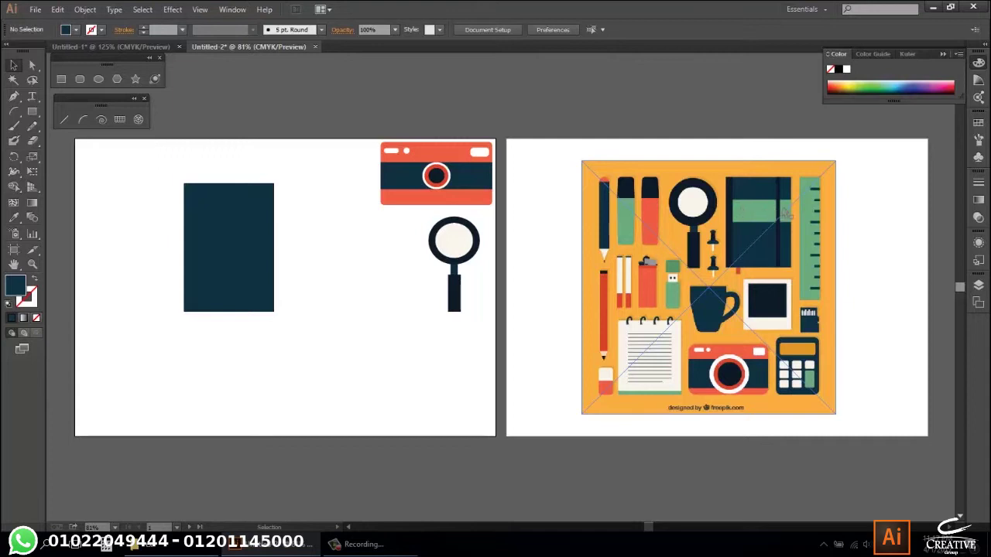
Add a horizontal band across the rectangle coloured the notebook's green.
click(66, 80)
drag(184, 221, 277, 253)
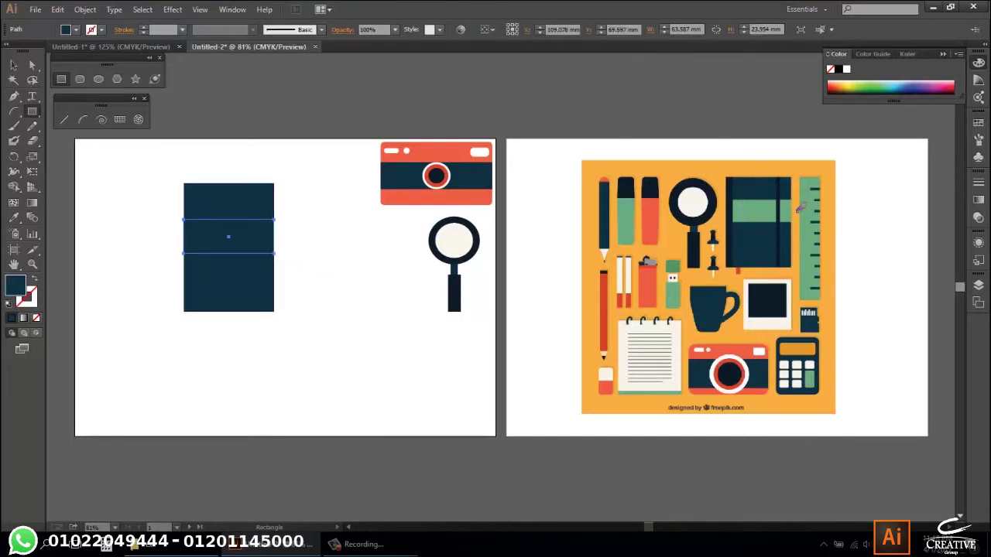
click(761, 207)
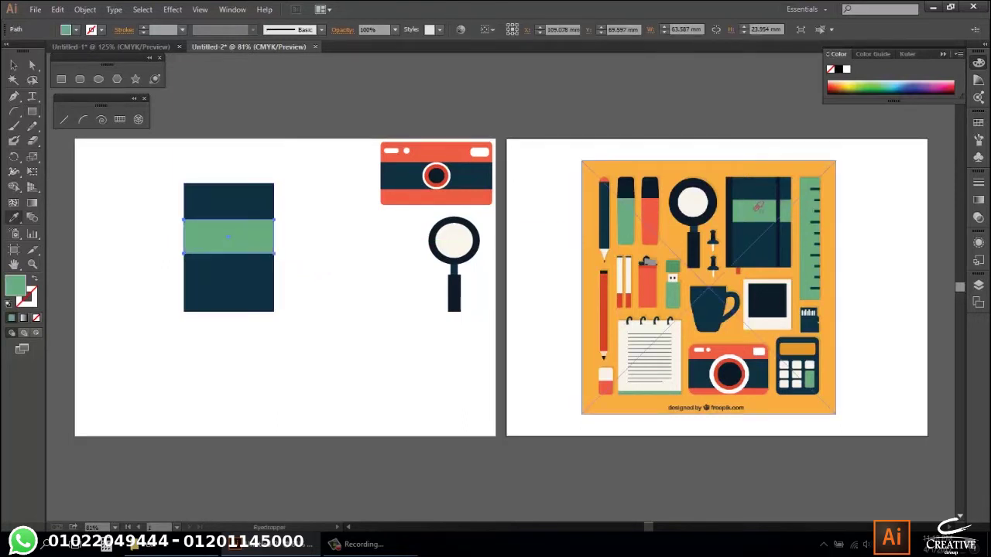
key(v)
click(321, 302)
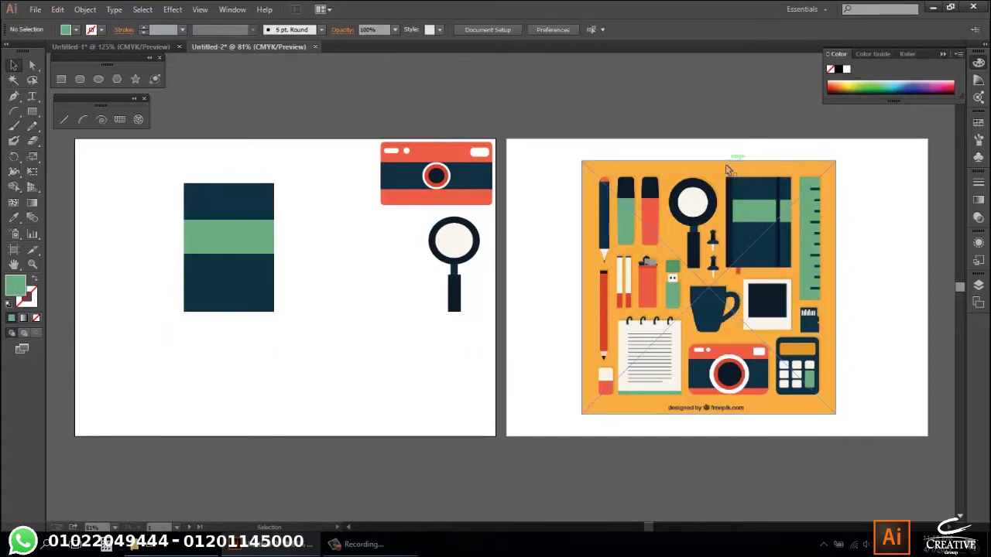
Draw a thin dark navy spine along the notebook's left edge.
click(61, 79)
mouse_move(193, 184)
mouse_down()
mouse_move(182, 204)
mouse_move(184, 313)
mouse_up()
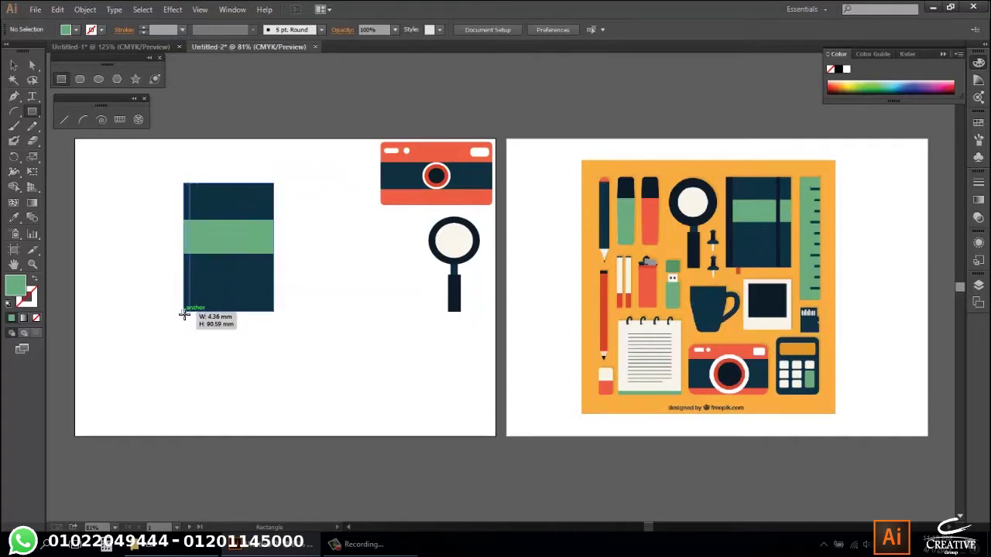
drag(184, 313, 183, 312)
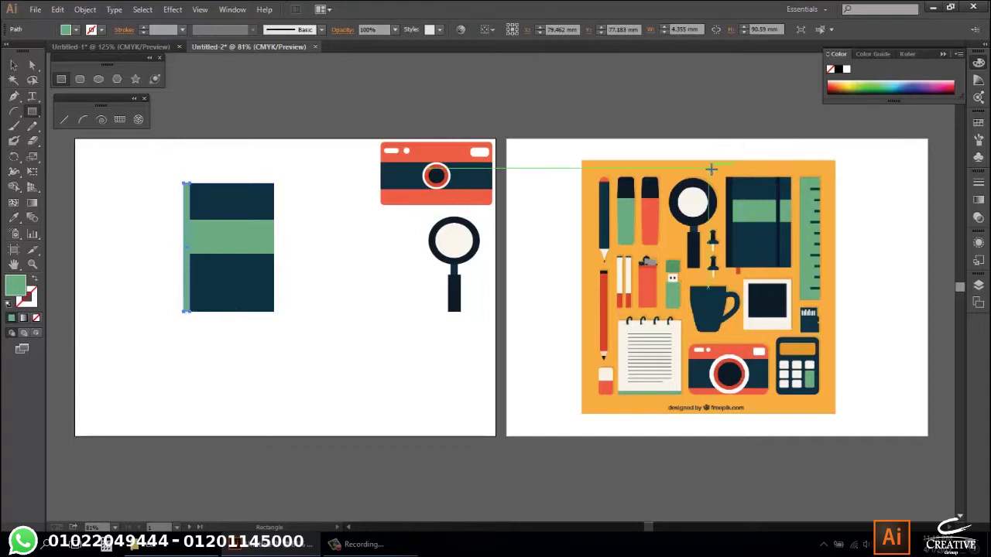
key(i)
click(730, 187)
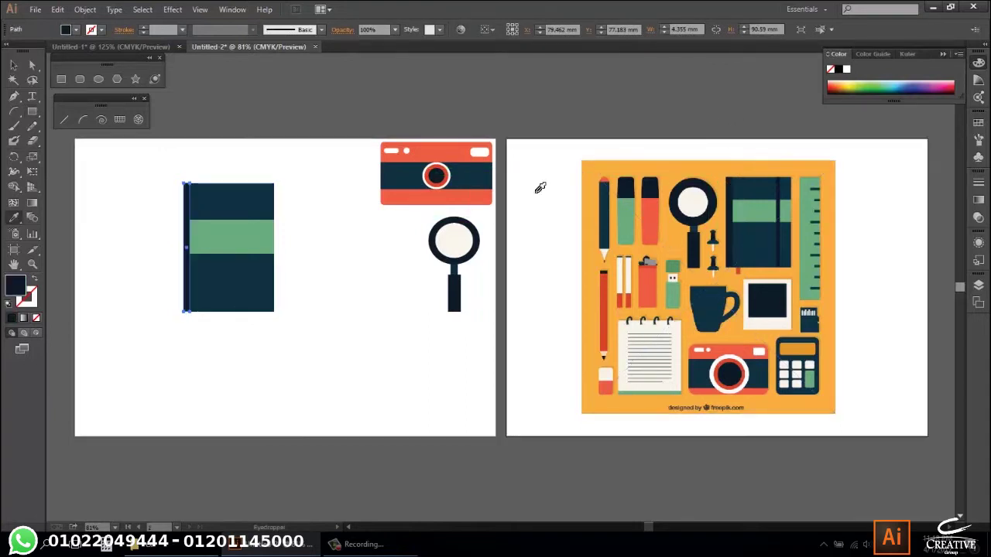
key(v)
click(392, 267)
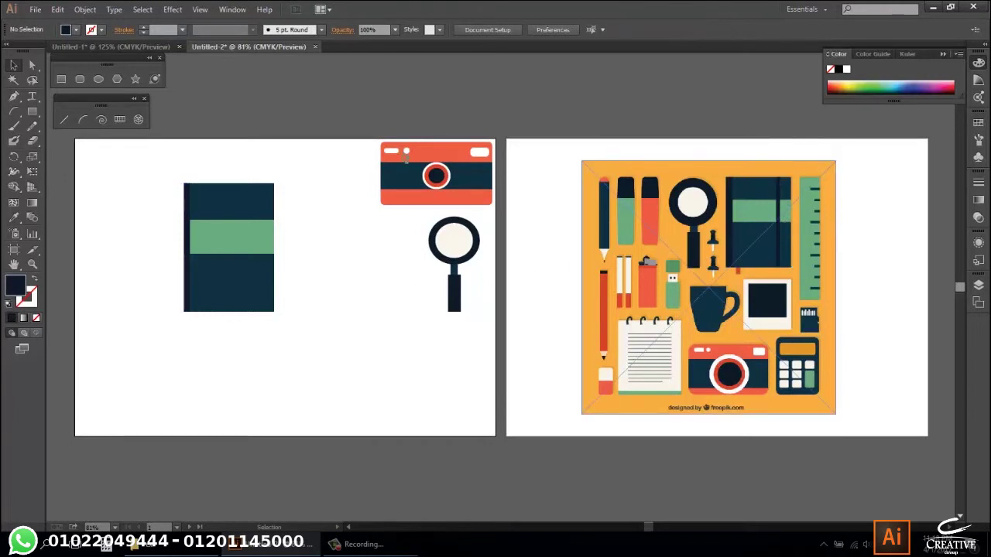
Draw a thin vertical strap near the notebook's right side, crossing the green band.
click(61, 78)
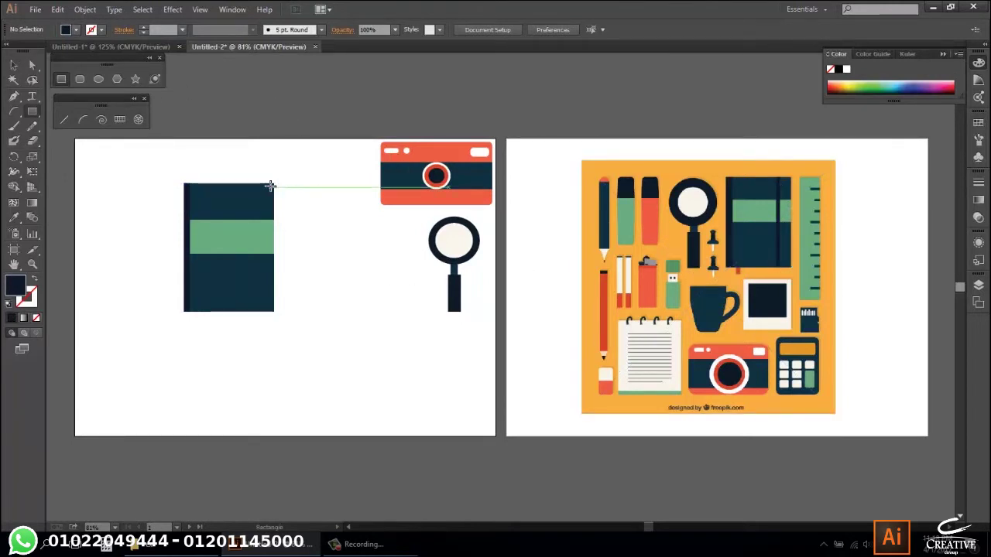
drag(256, 184, 260, 312)
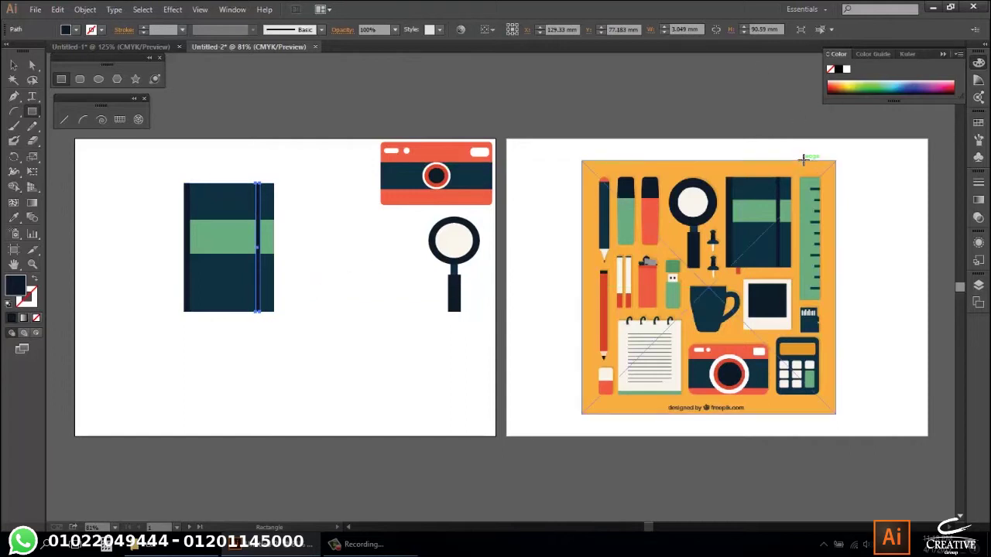
key(i)
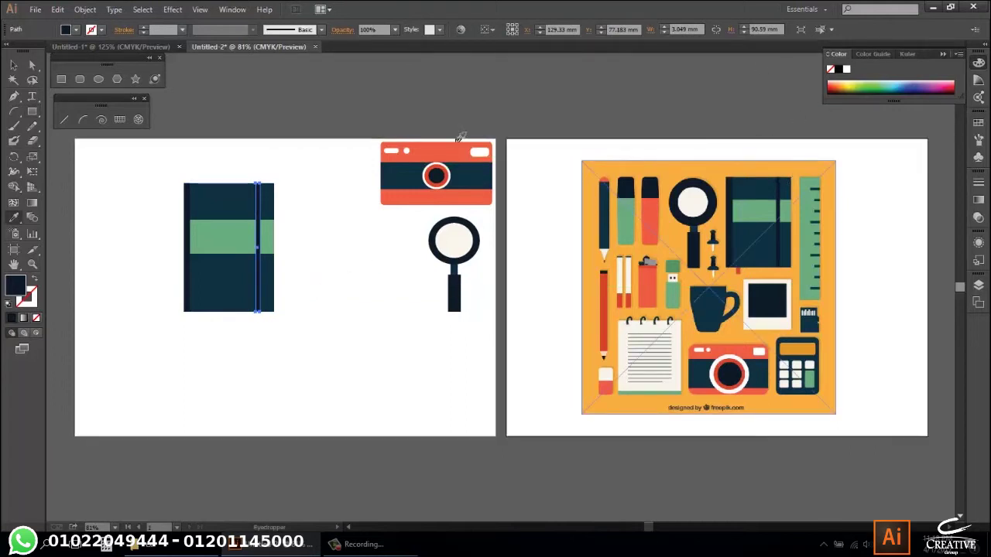
key(v)
click(303, 195)
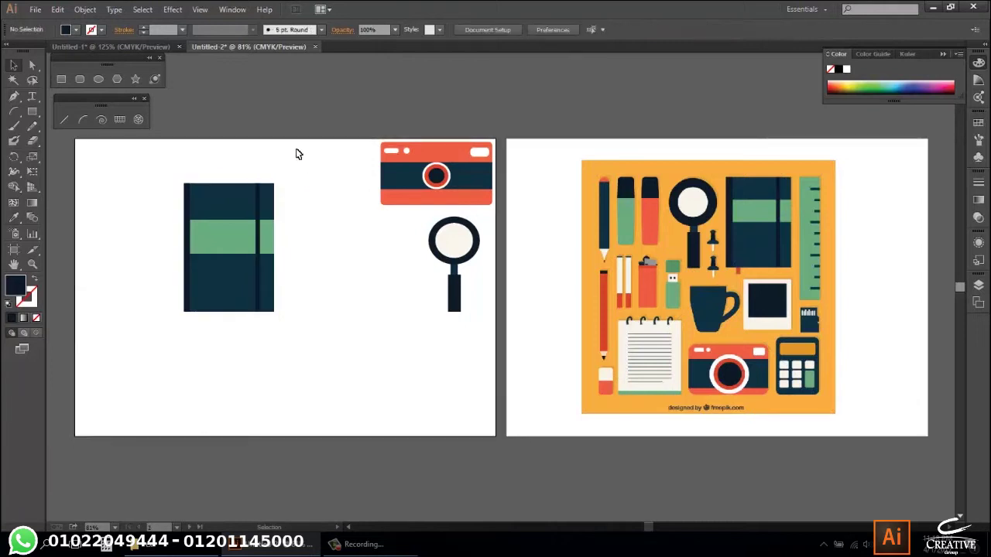
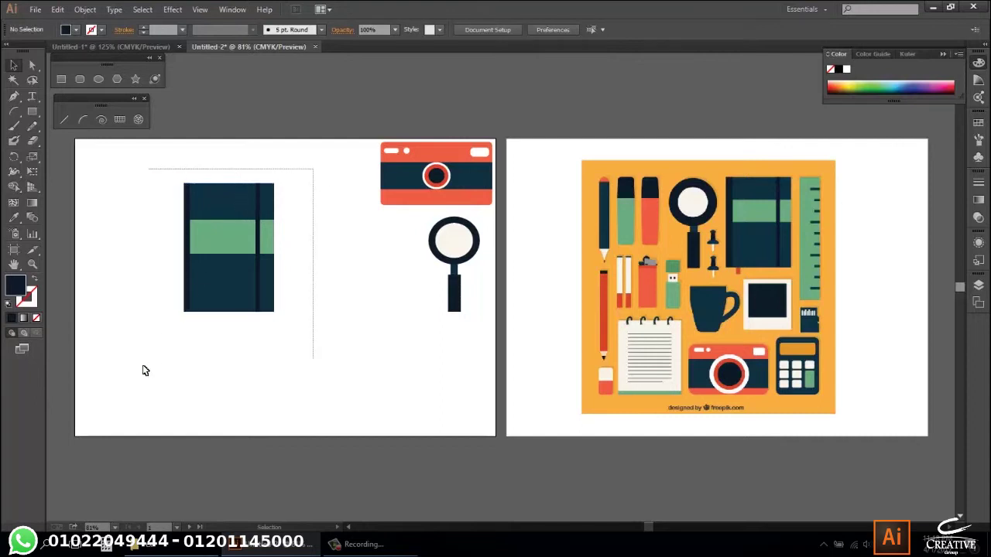
Group the notebook's shapes, scale the group down and set it beside the magnifier.
drag(311, 169, 146, 367)
right_click(213, 288)
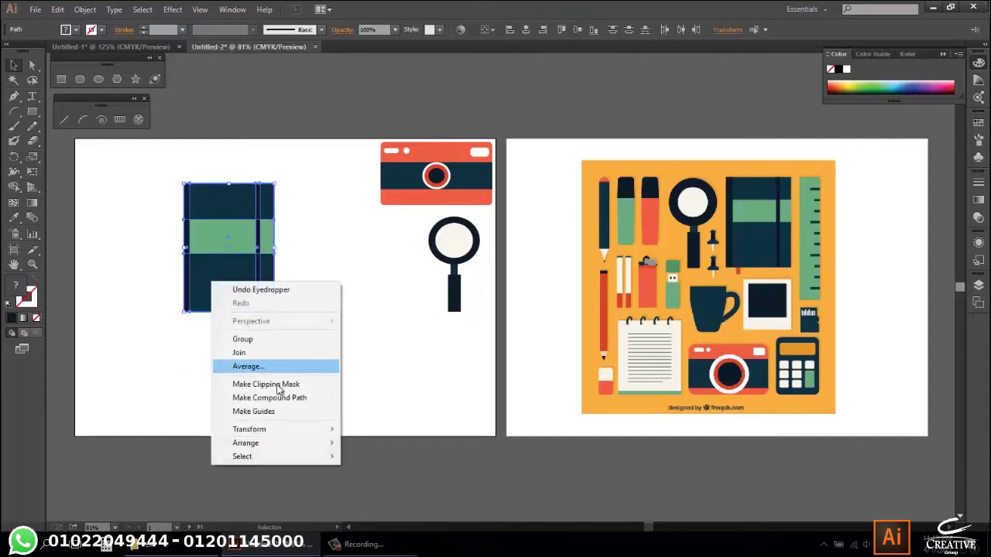
click(267, 339)
mouse_move(278, 184)
mouse_down()
mouse_move(256, 211)
mouse_move(387, 261)
mouse_up()
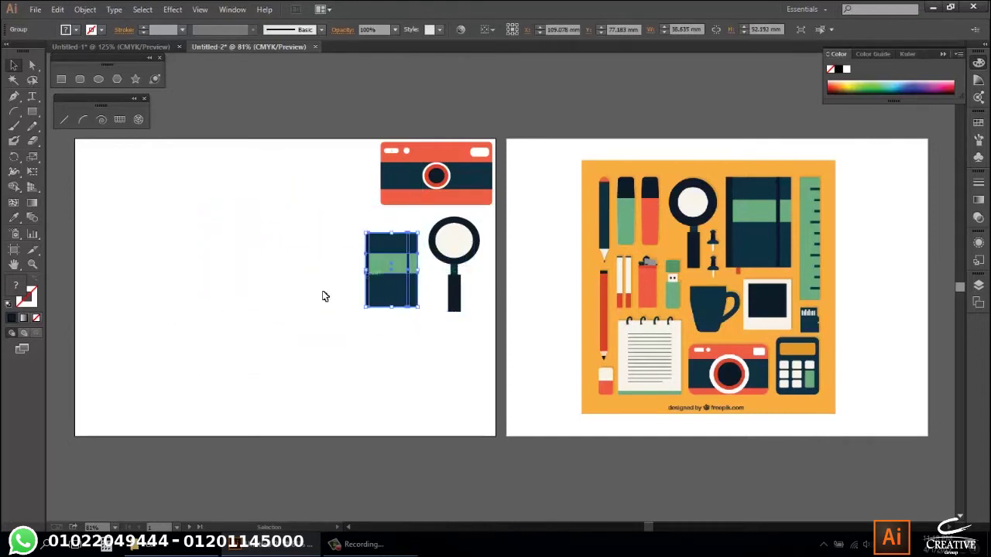
click(371, 320)
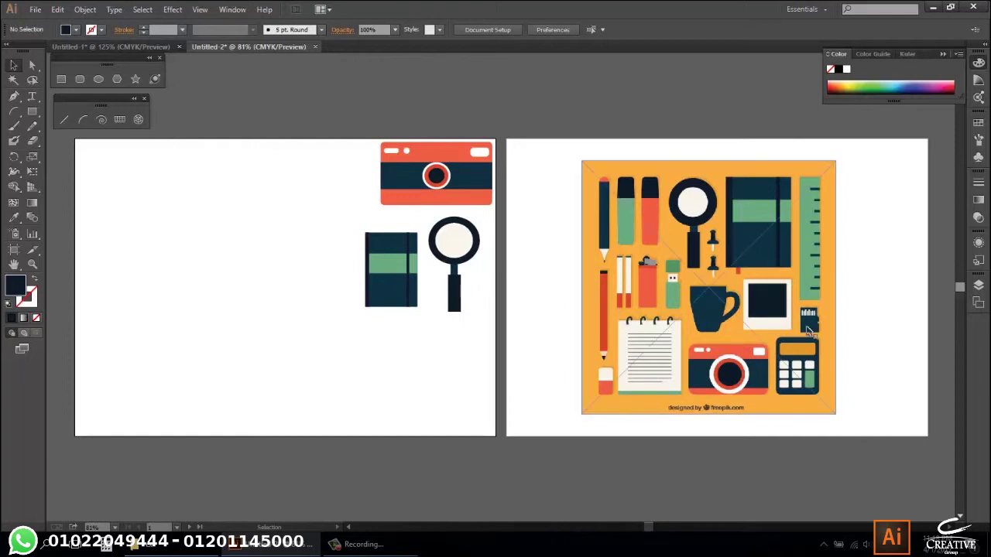
Draw a square on the artboard's left and fill it with the reference photo's cream colour.
click(60, 79)
drag(152, 227, 246, 319)
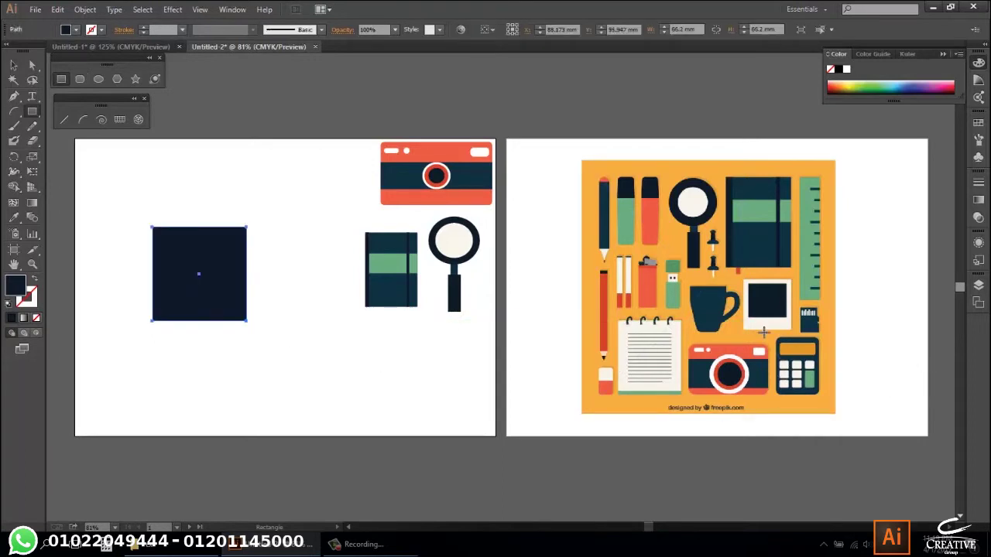
key(i)
click(763, 319)
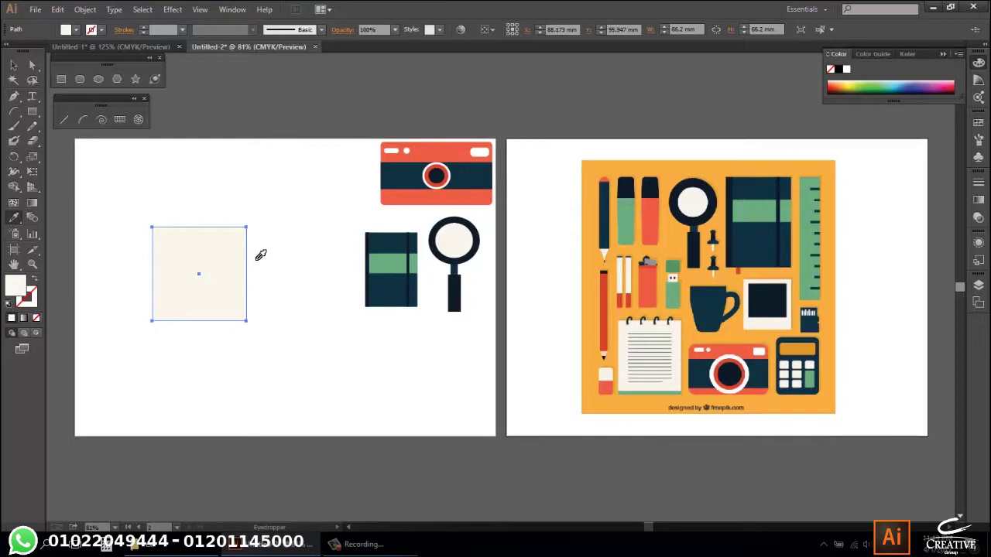
key(v)
click(270, 256)
click(227, 253)
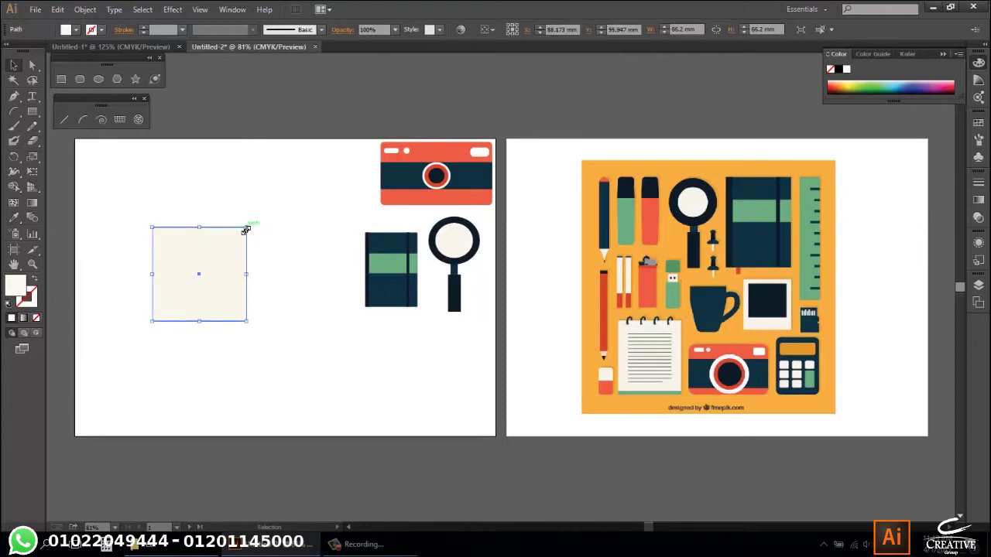
Shrink the front square around its centre and fill it with the photo's dark navy.
drag(243, 231, 215, 248)
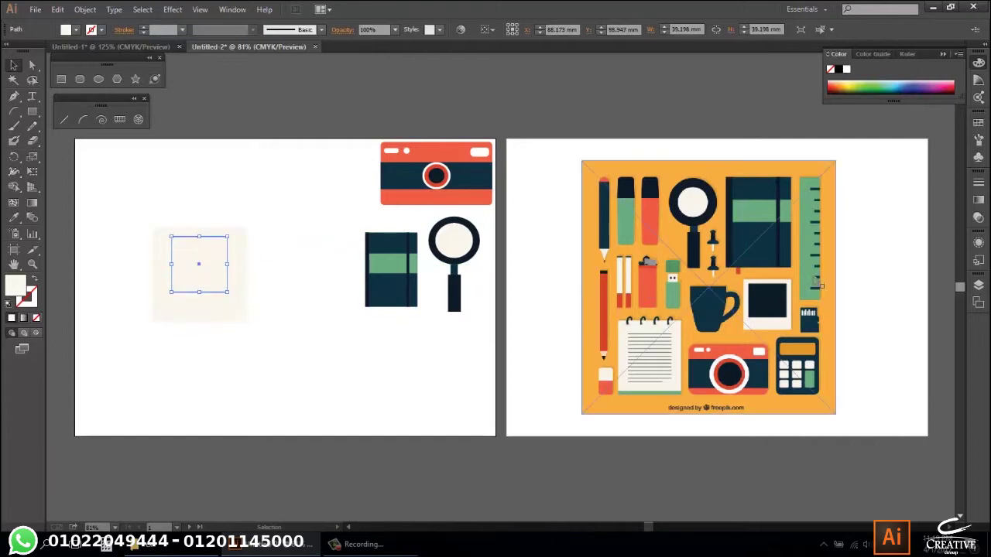
key(i)
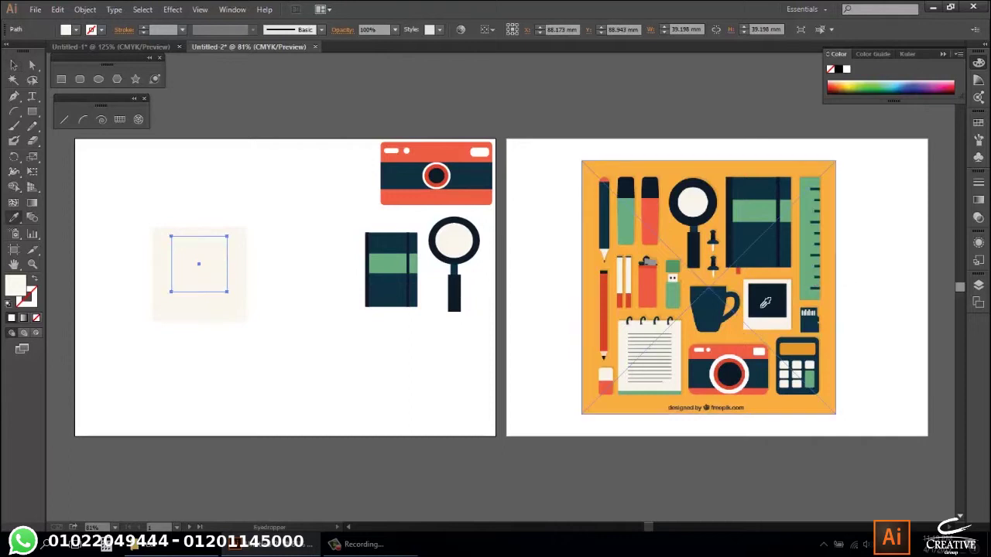
click(766, 303)
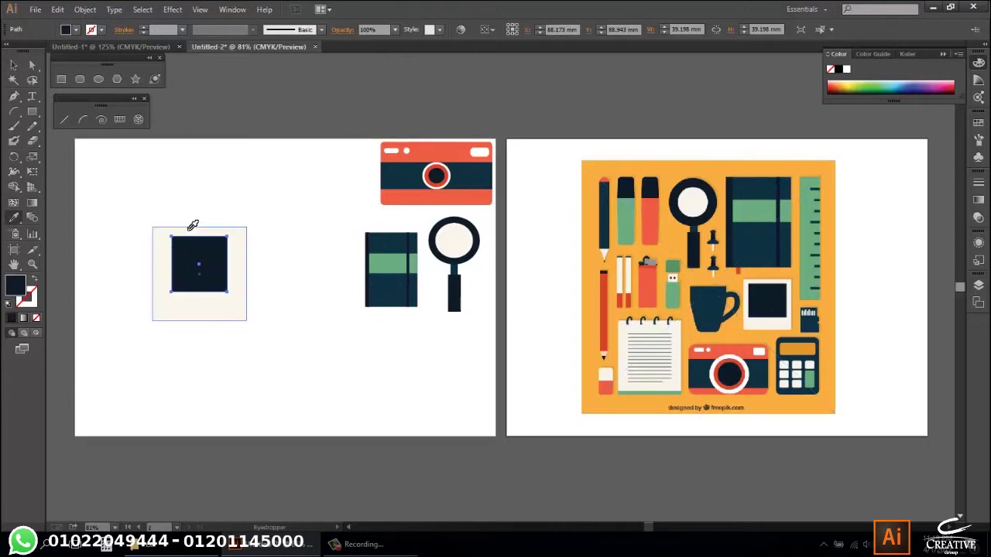
key(v)
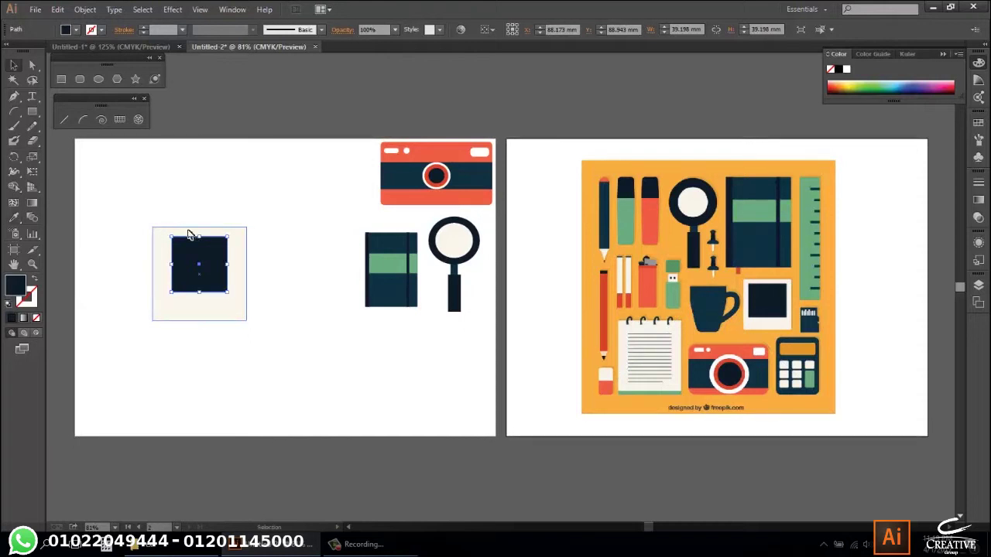
click(189, 232)
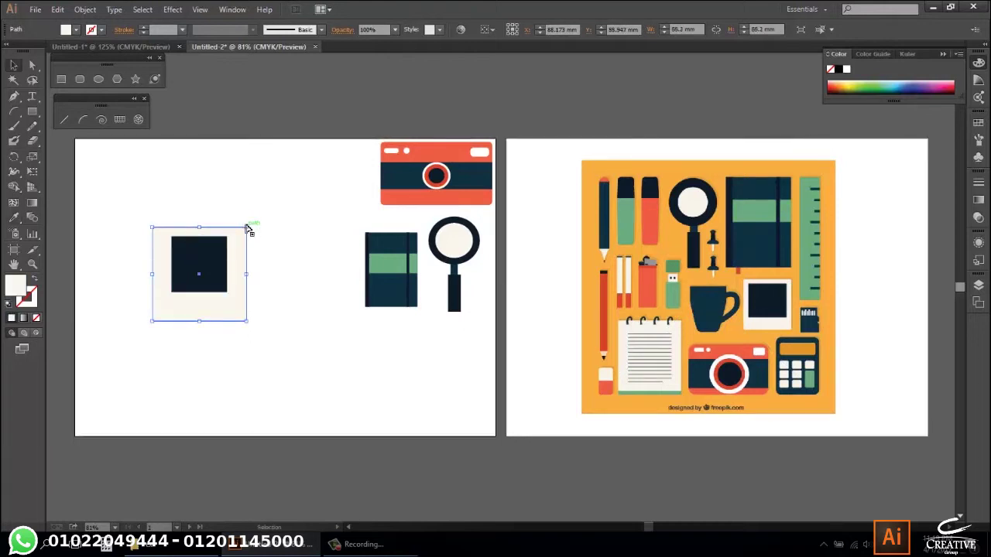
Fit the cream frame around the navy square with a deeper bottom border.
drag(245, 227, 234, 238)
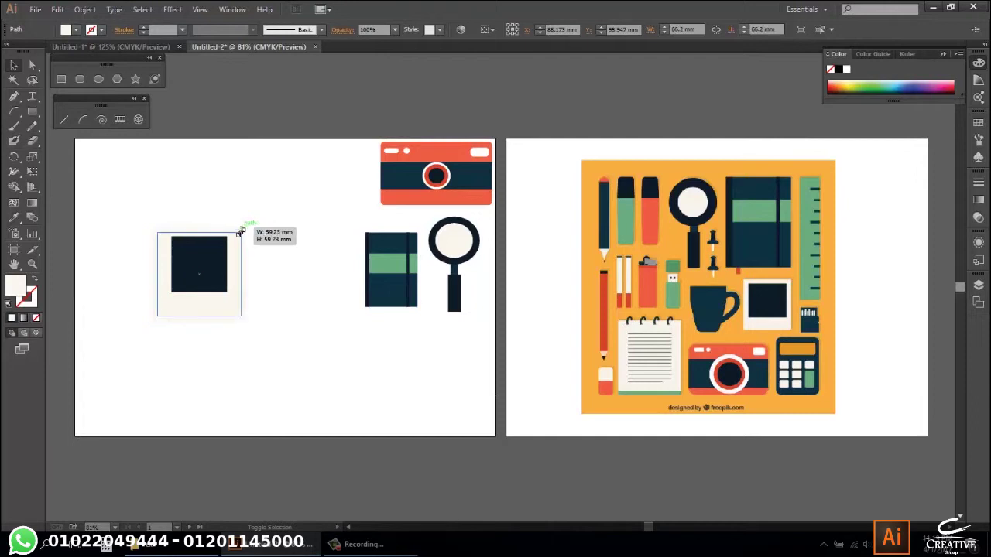
drag(212, 296, 230, 305)
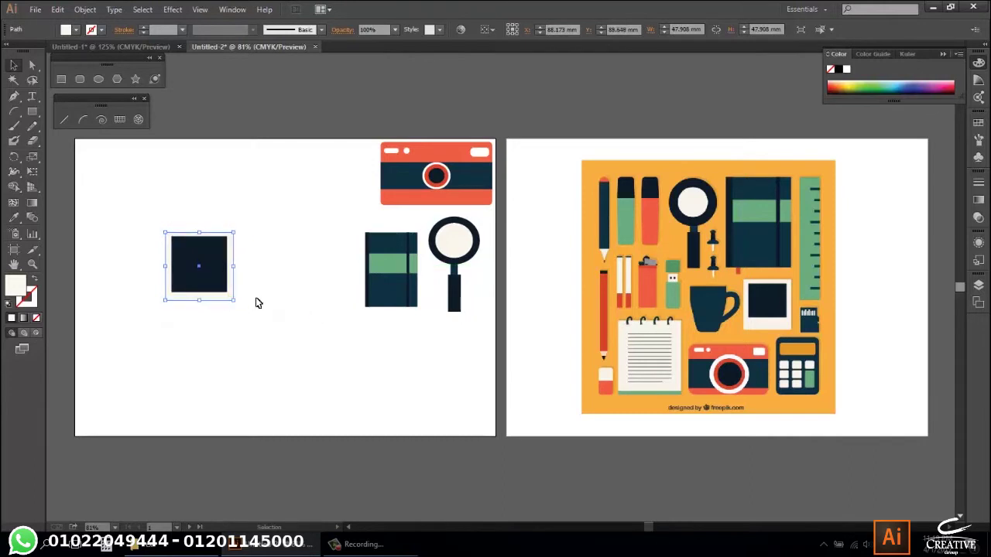
key(Down)
drag(200, 305, 200, 312)
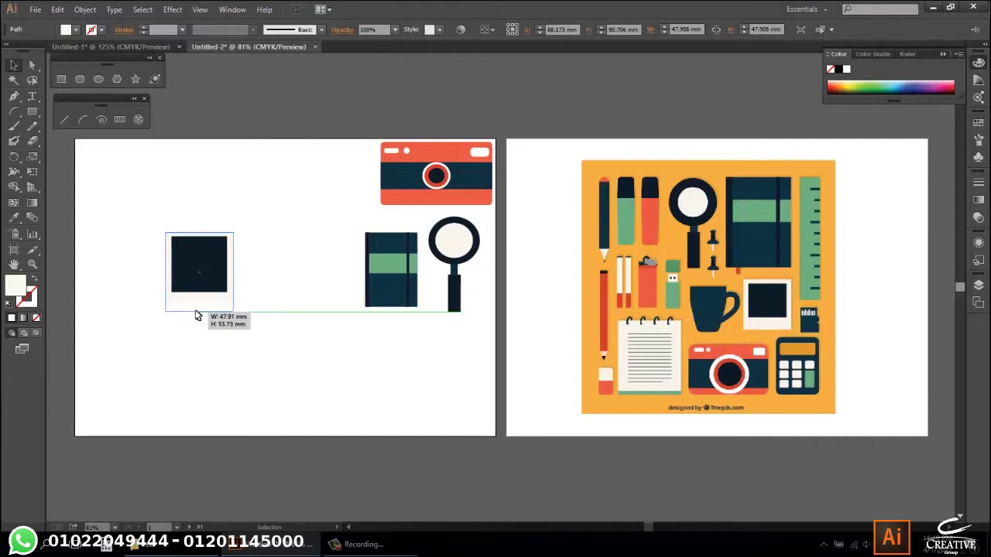
drag(254, 229, 153, 316)
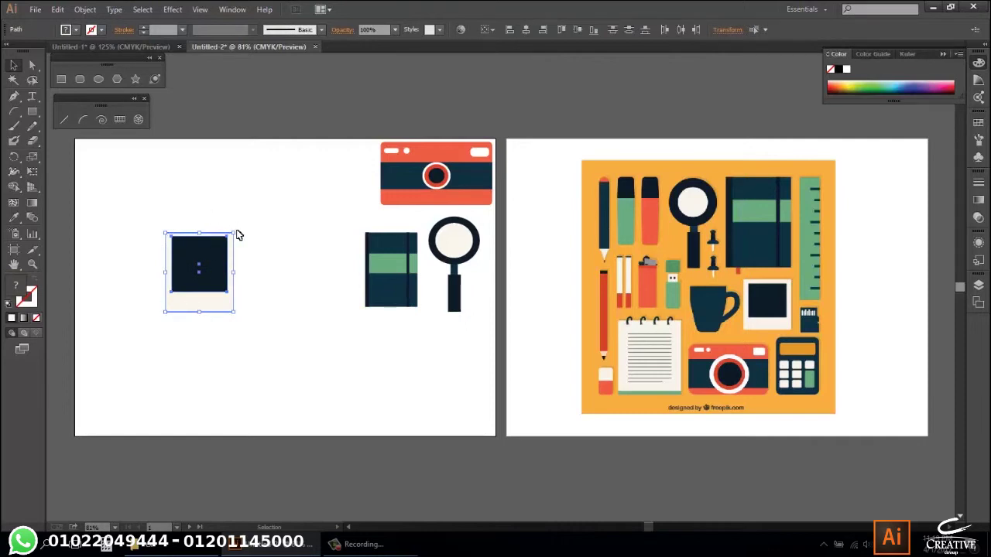
right_click(209, 247)
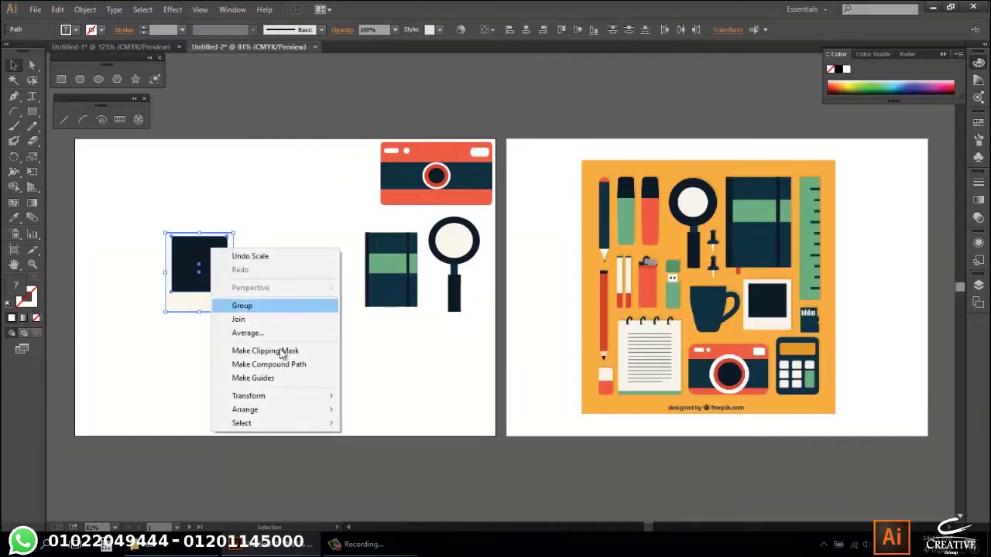
Group the cream frame and navy square, shrink the photo print and set it beside the camera.
click(250, 311)
mouse_move(227, 231)
mouse_down()
mouse_move(307, 197)
mouse_move(305, 211)
mouse_up()
drag(277, 250, 332, 199)
click(328, 275)
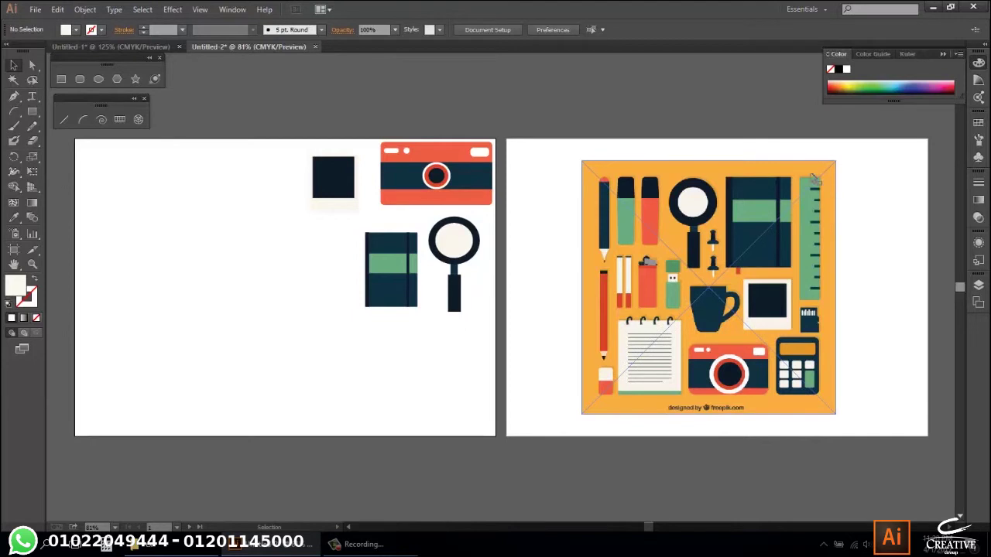
Draw a tall thin rectangle at the artboard's left and fill it with the reference ruler's green.
click(61, 78)
drag(213, 184, 188, 333)
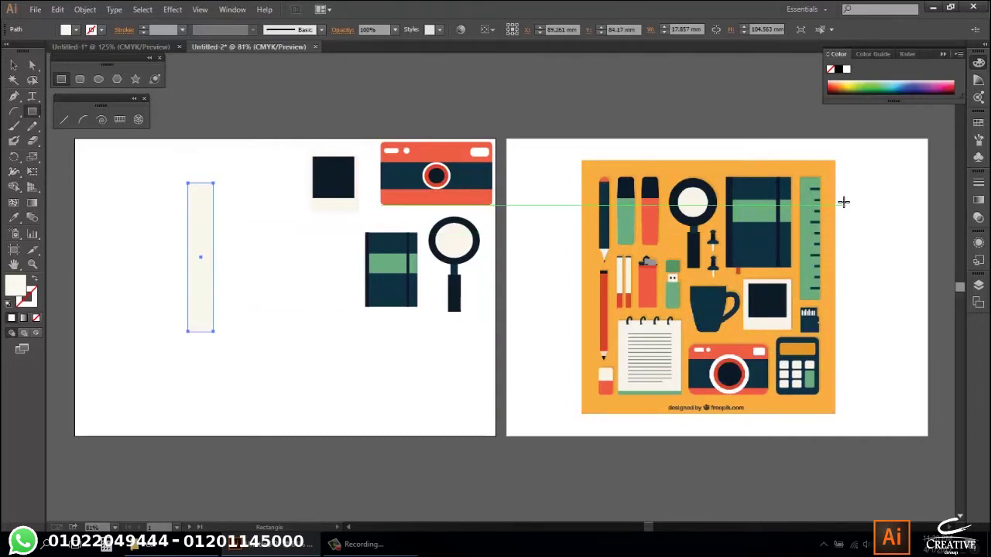
key(i)
click(807, 181)
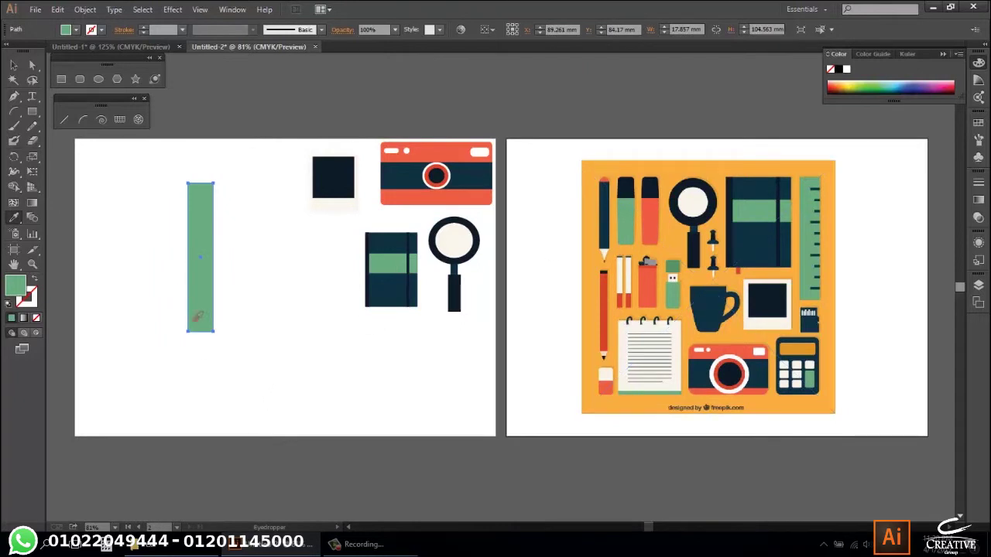
key(v)
click(269, 336)
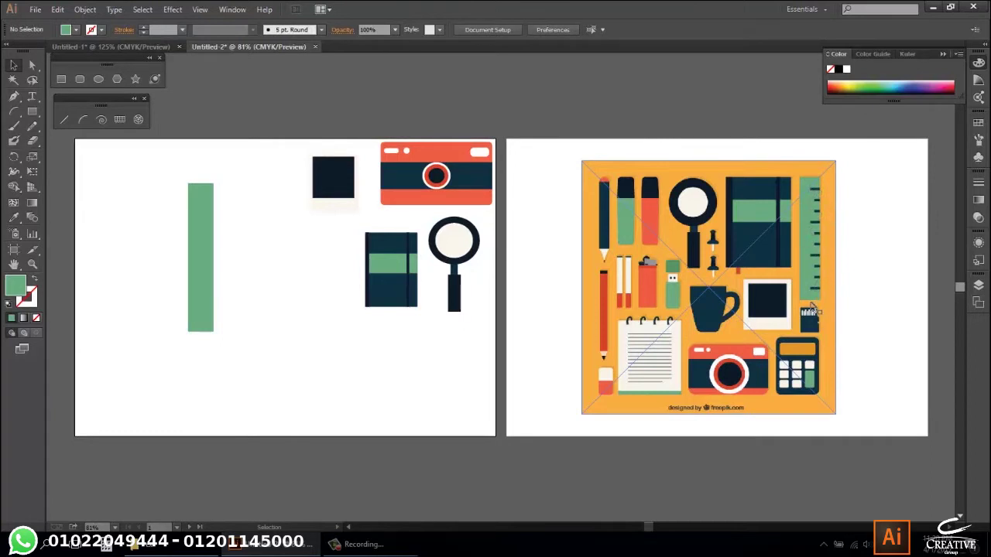
click(65, 122)
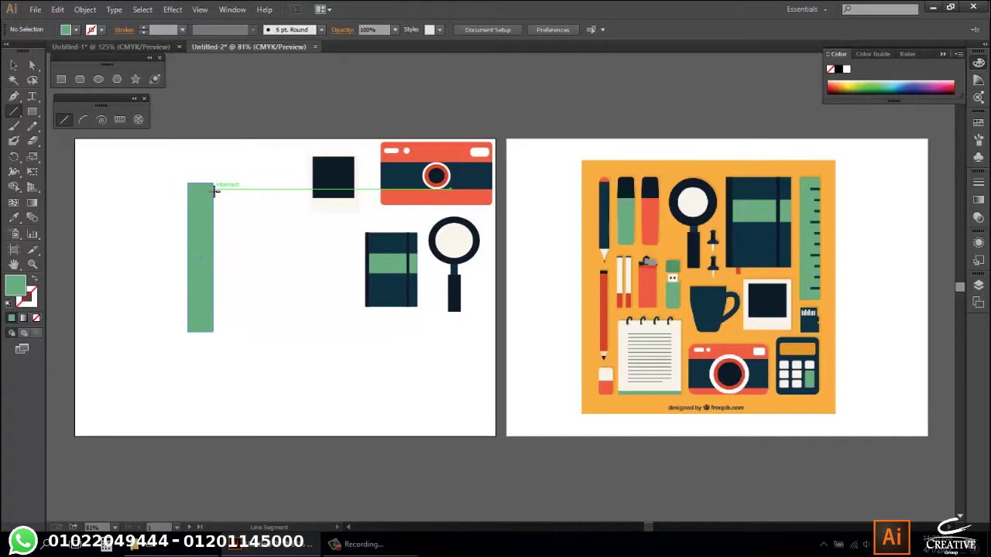
Draw a short tick line out from the green bar's top edge.
drag(211, 189, 195, 193)
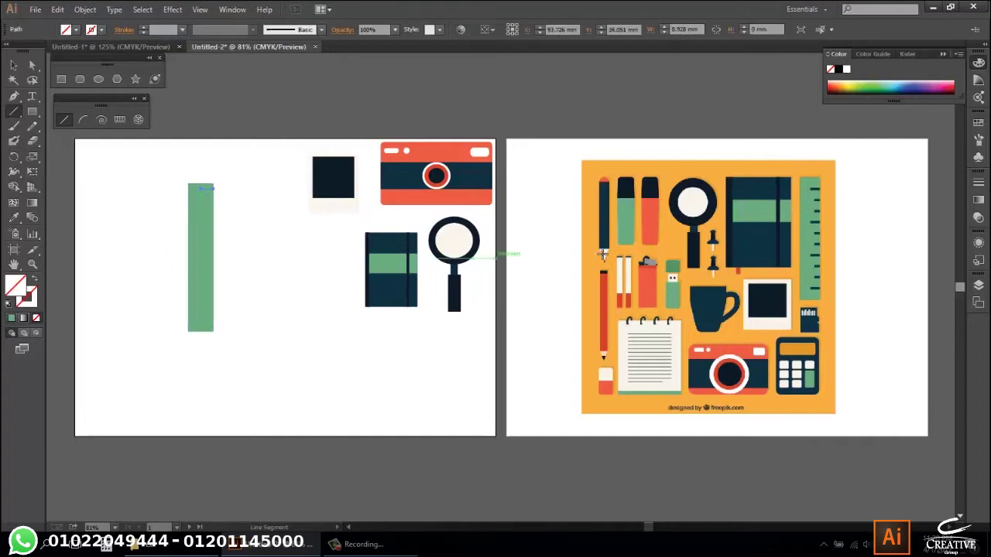
key(i)
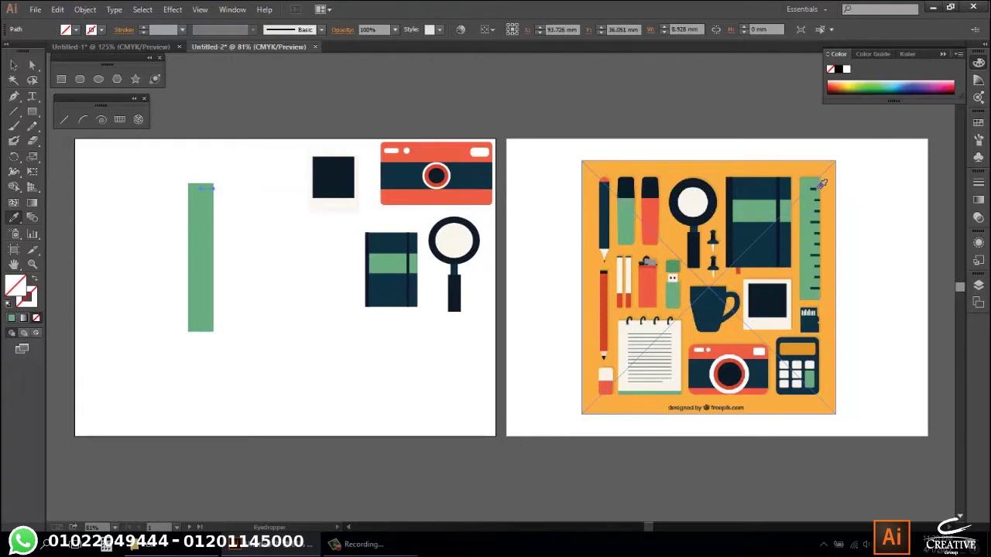
click(822, 185)
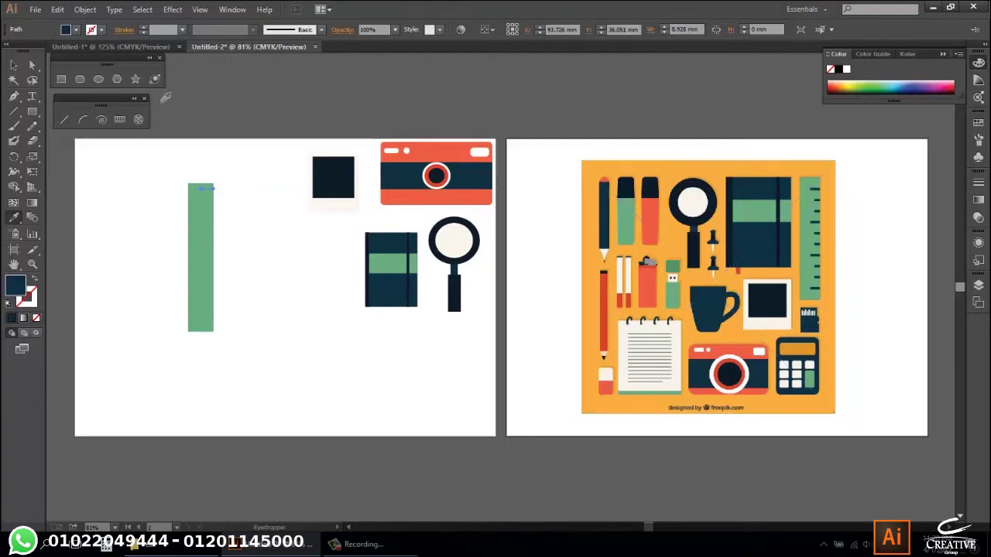
click(34, 299)
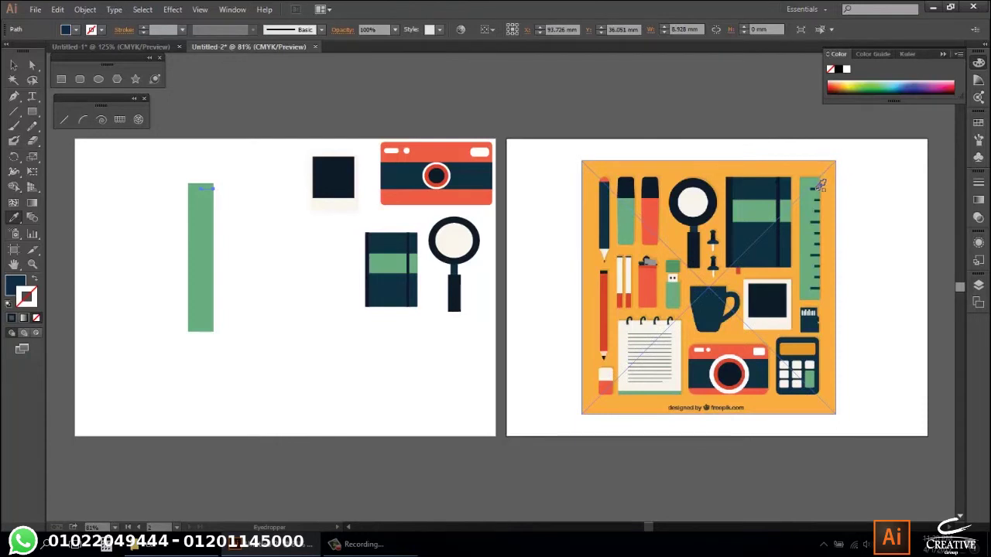
Give the tick line a dark navy fill and a black stroke.
click(67, 33)
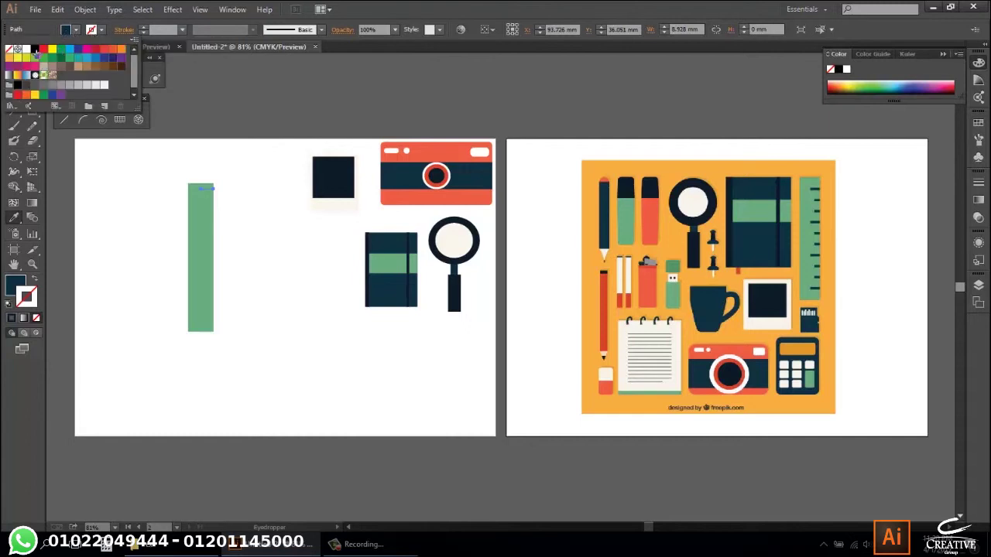
click(35, 48)
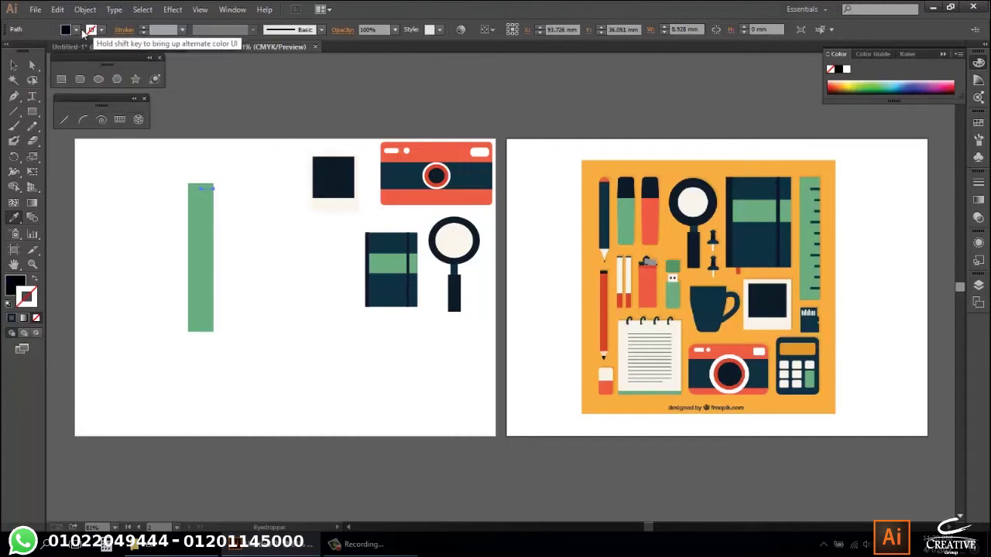
click(92, 31)
click(94, 31)
click(95, 31)
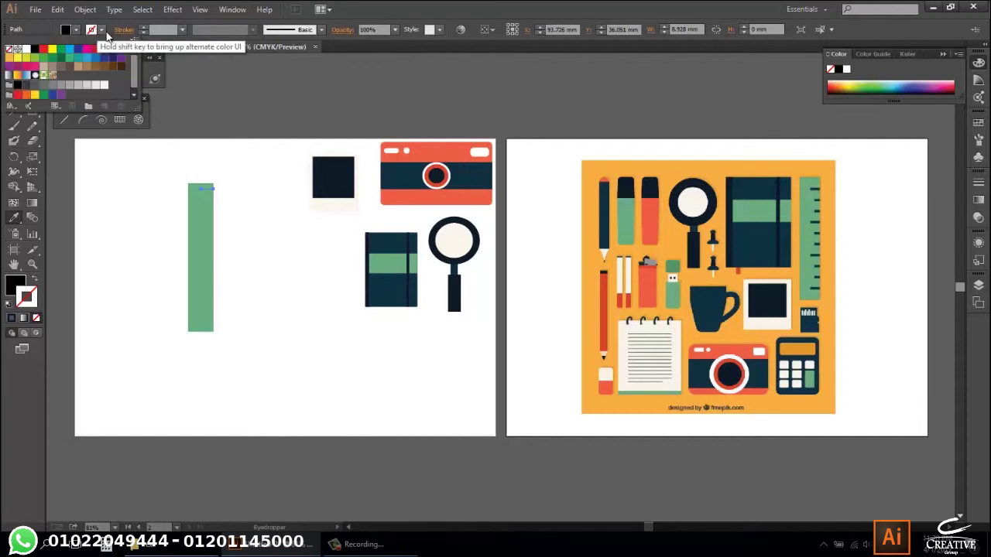
click(815, 186)
click(815, 186)
click(815, 186)
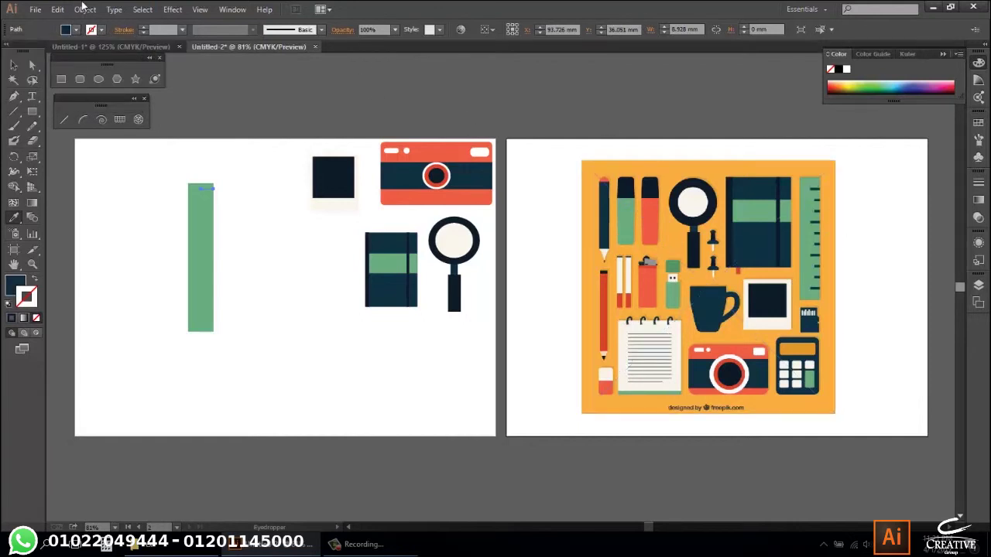
click(71, 29)
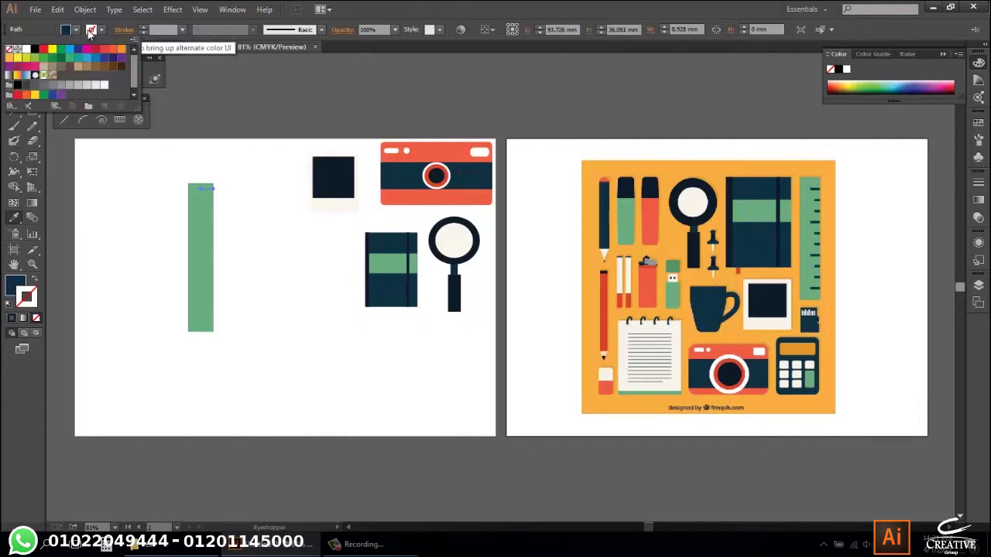
click(35, 48)
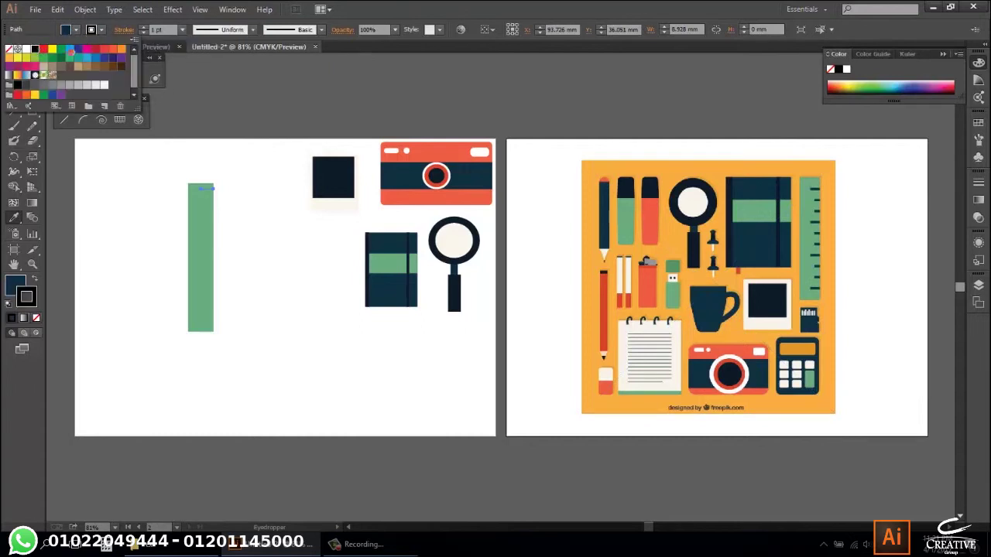
Set the tick stroke to 3 pt and repeat evenly spaced copies down the ruler with Ctrl+D.
click(142, 27)
click(142, 27)
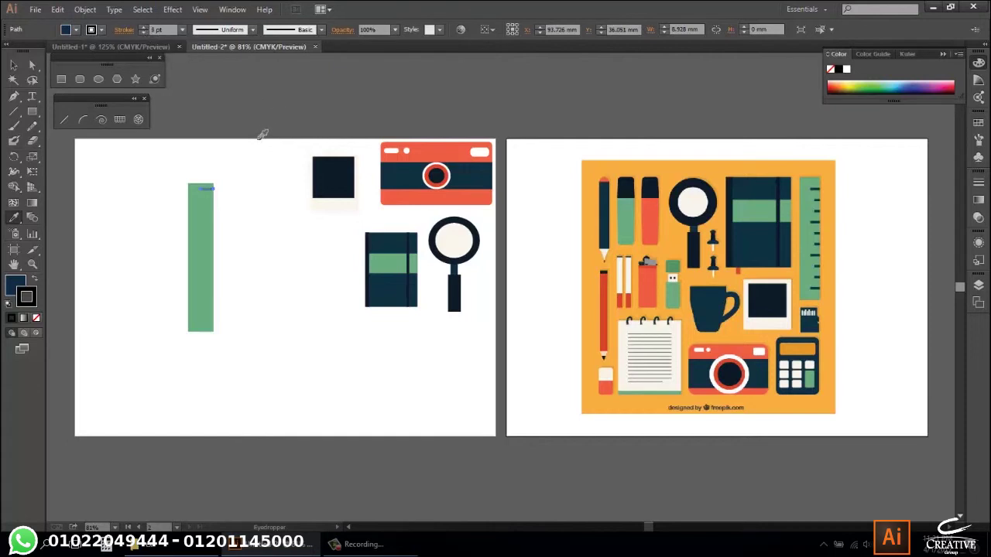
key(v)
click(113, 240)
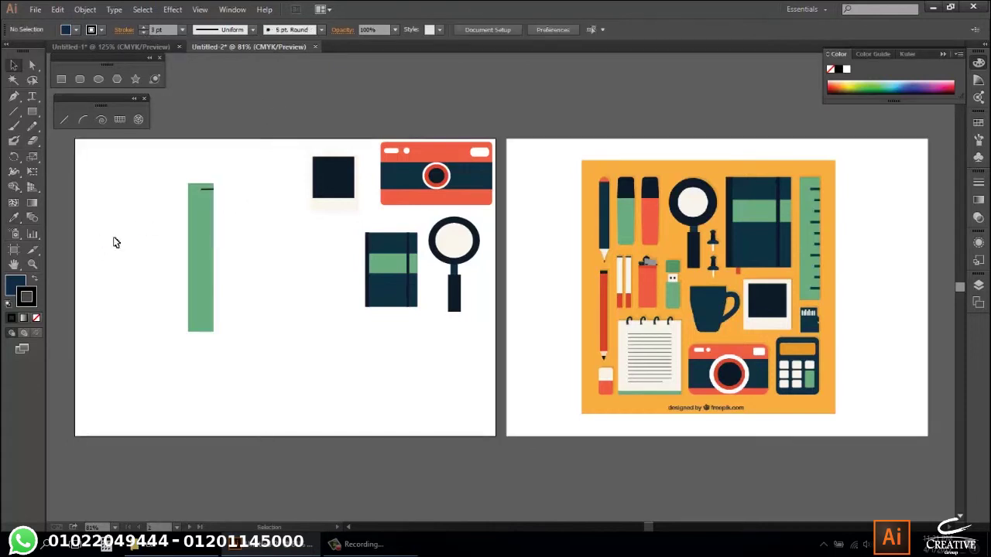
click(207, 189)
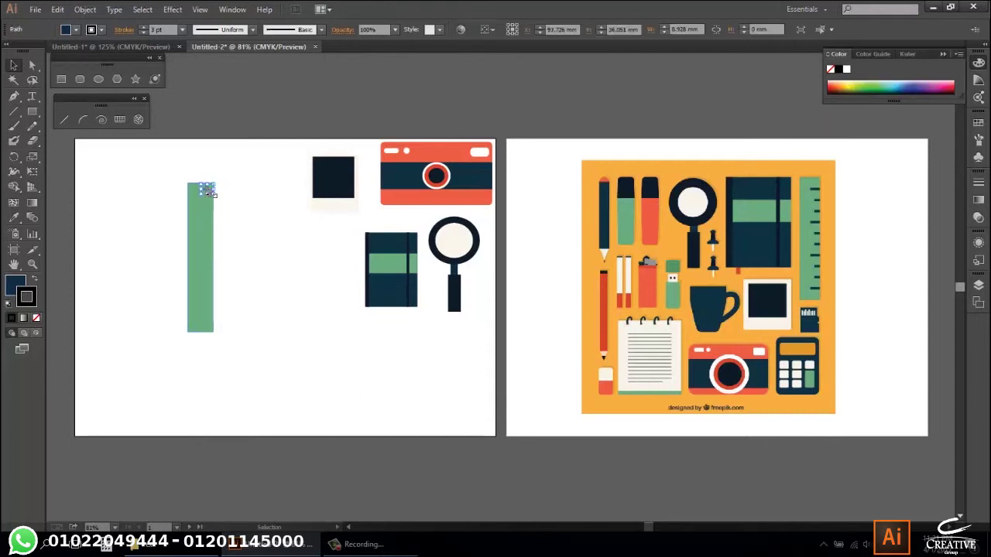
drag(209, 191, 210, 203)
drag(207, 194, 208, 195)
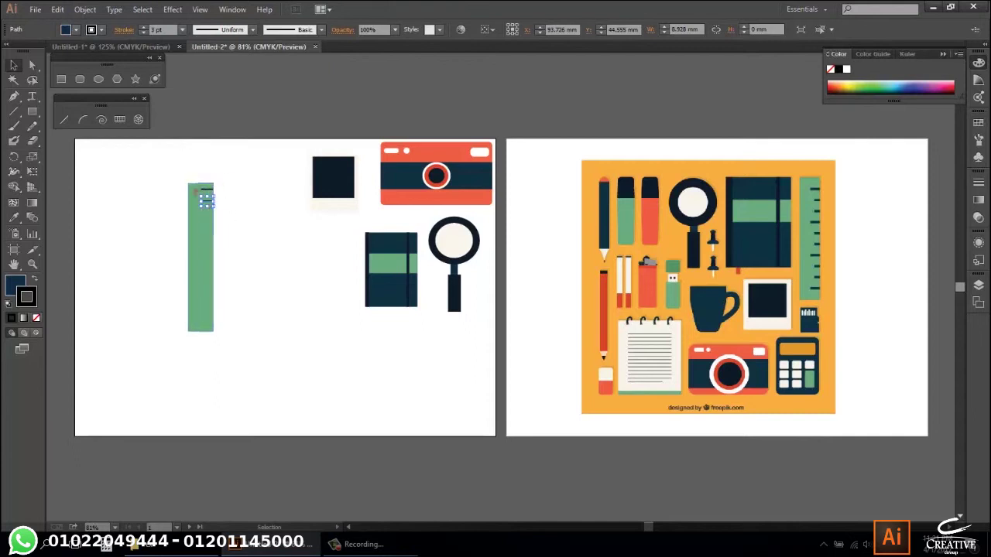
mouse_move(215, 210)
mouse_down()
mouse_move(199, 207)
mouse_move(204, 213)
mouse_up()
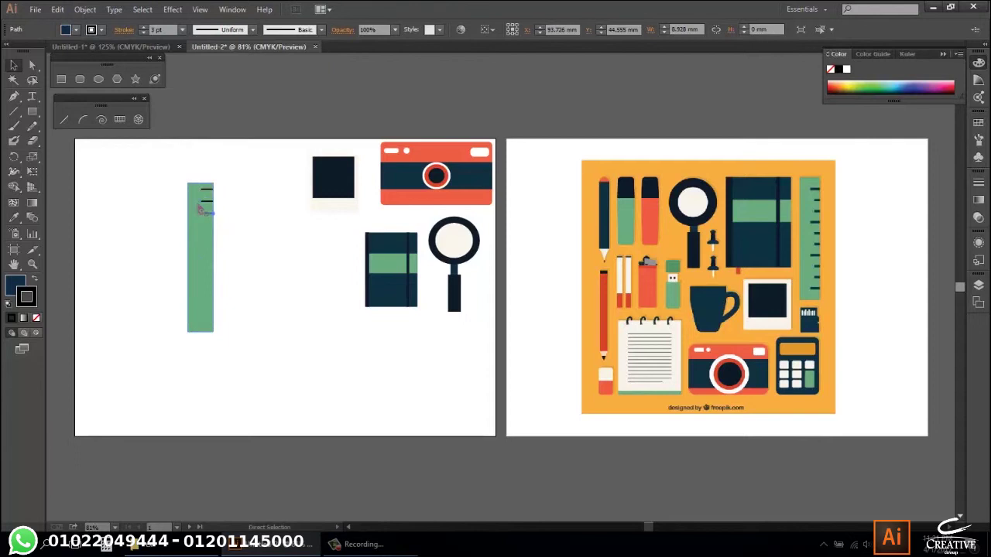
key(ctrl+d)
key(ctrl+d)
key(ctrl+d)
key(ctrl+d)
key(ctrl+d)
key(ctrl+d)
key(ctrl+d)
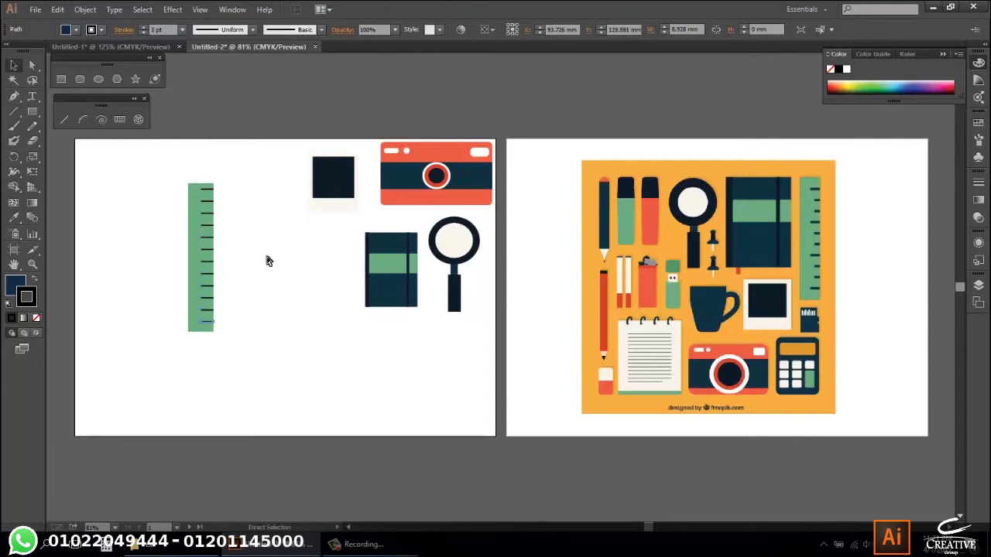
click(275, 251)
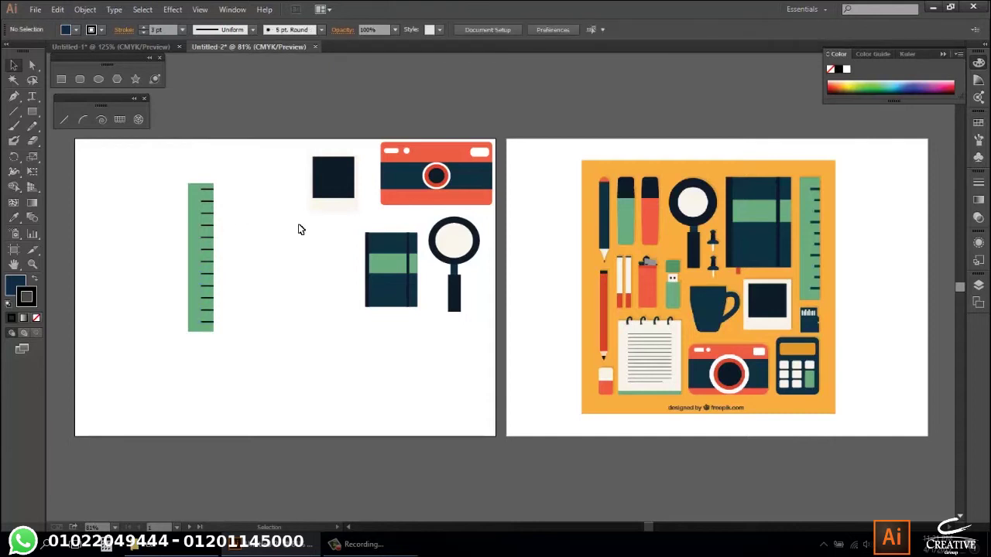
Lengthen alternate ticks to create long and short ruler marks.
drag(219, 210, 205, 197)
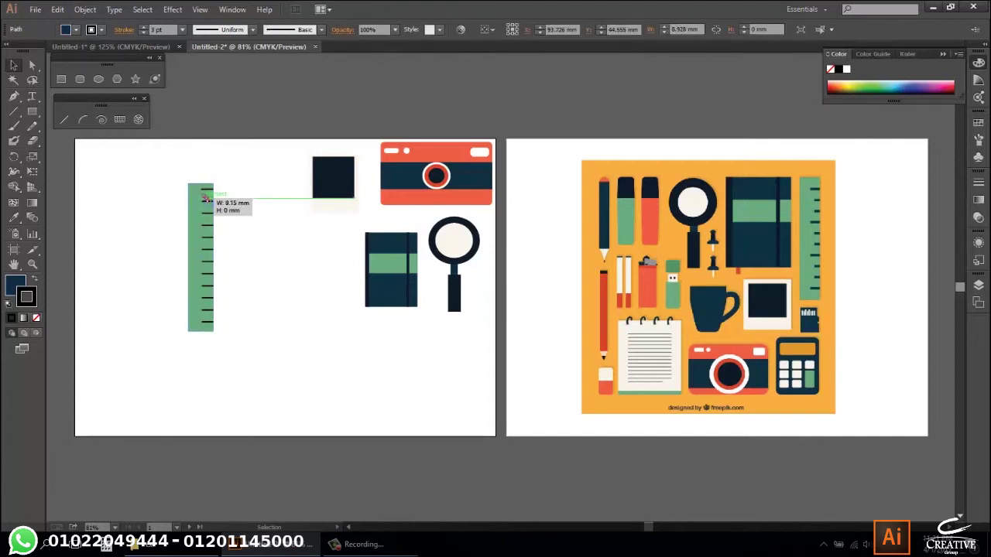
click(243, 214)
drag(213, 220, 206, 224)
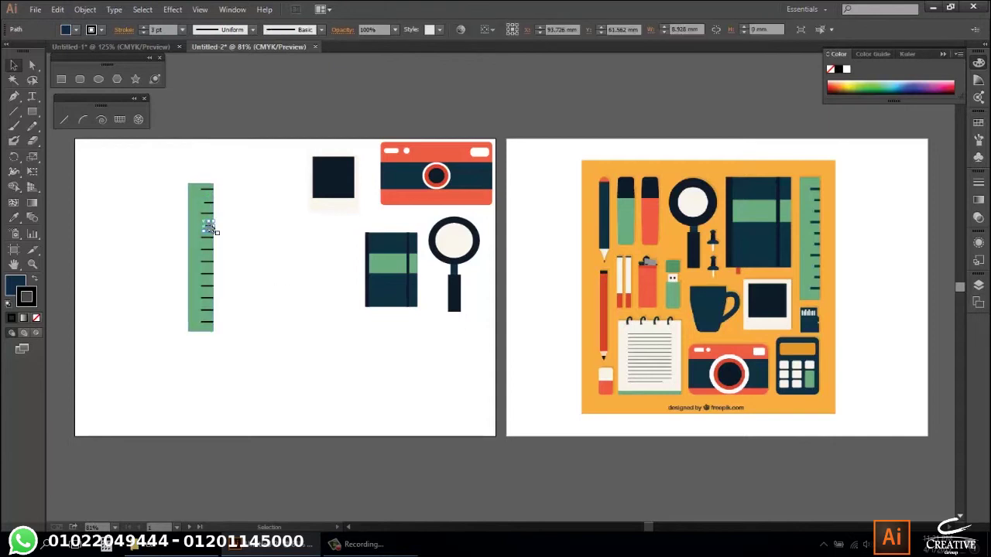
click(215, 267)
mouse_move(211, 266)
mouse_down()
mouse_move(203, 248)
mouse_move(206, 271)
mouse_up()
click(261, 329)
click(254, 298)
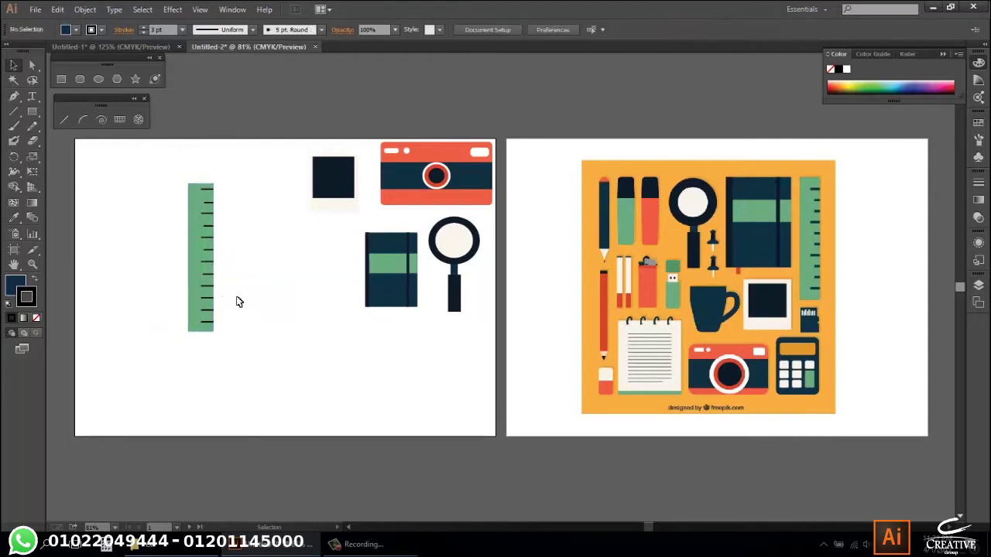
click(206, 285)
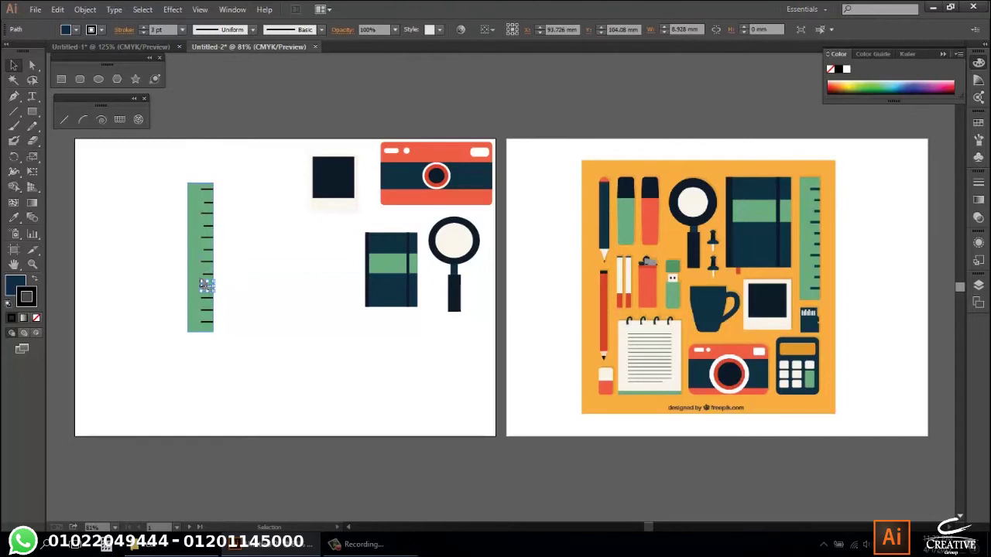
drag(201, 278, 208, 287)
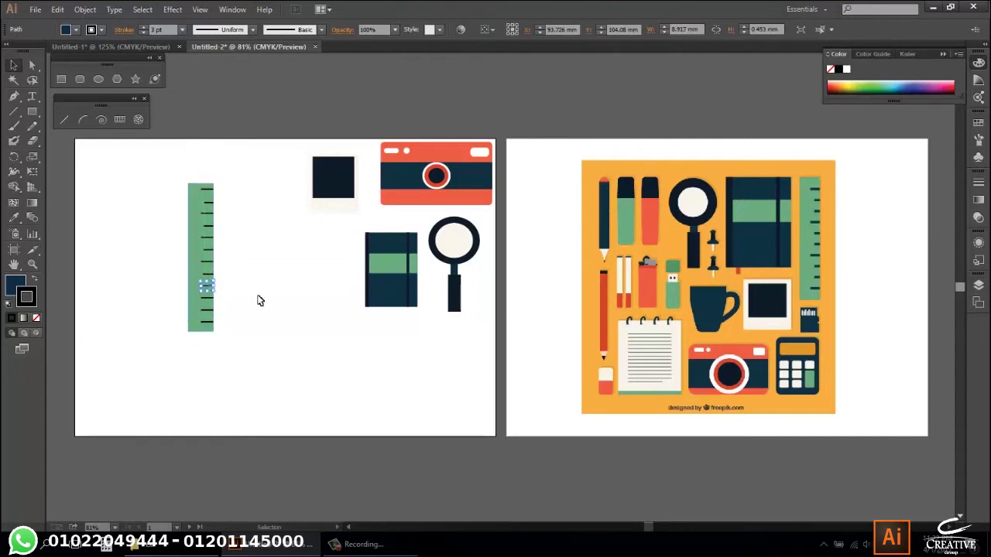
click(259, 302)
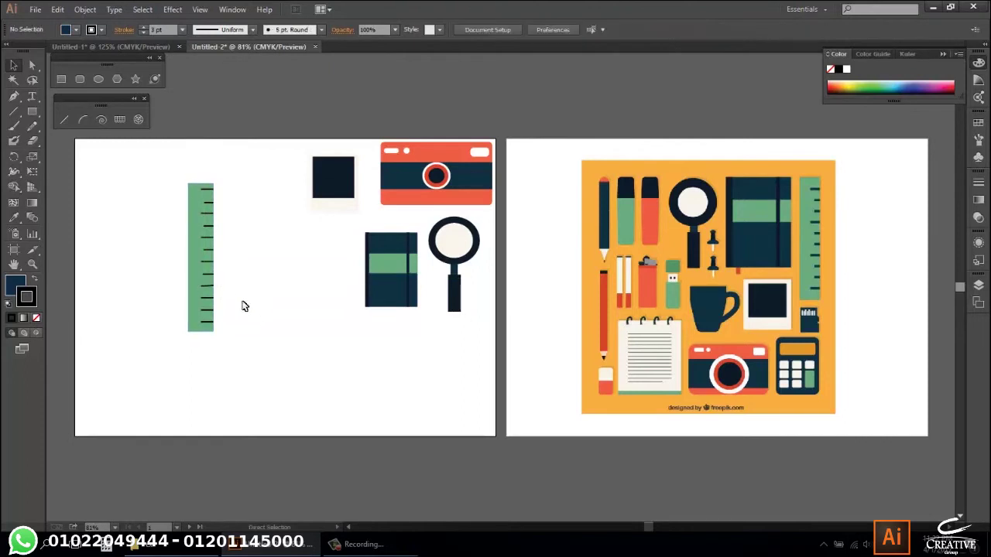
key(ctrl+z)
Scale the ruler down, group its bar and ticks, and place it left of the notebook.
click(267, 247)
drag(219, 164, 163, 332)
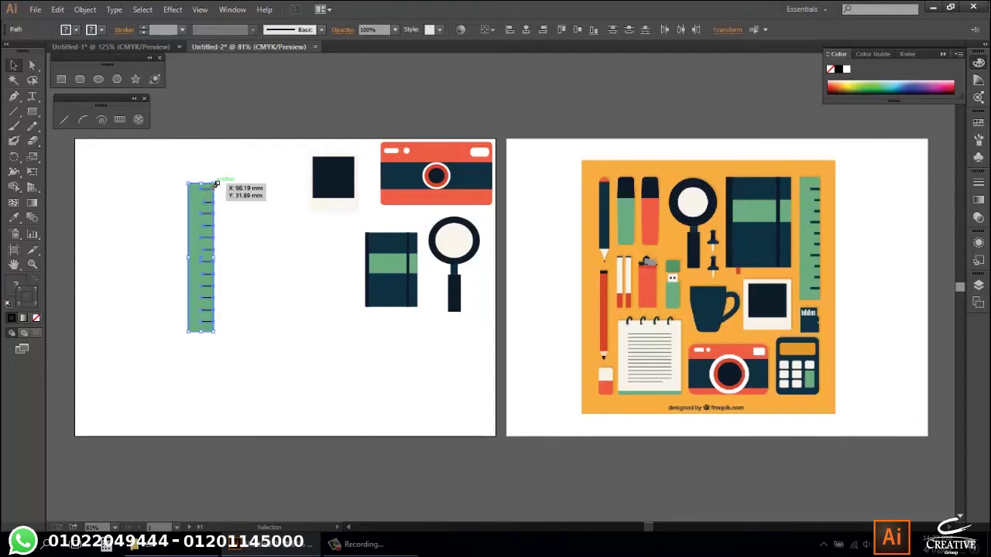
drag(215, 183, 153, 326)
click(239, 229)
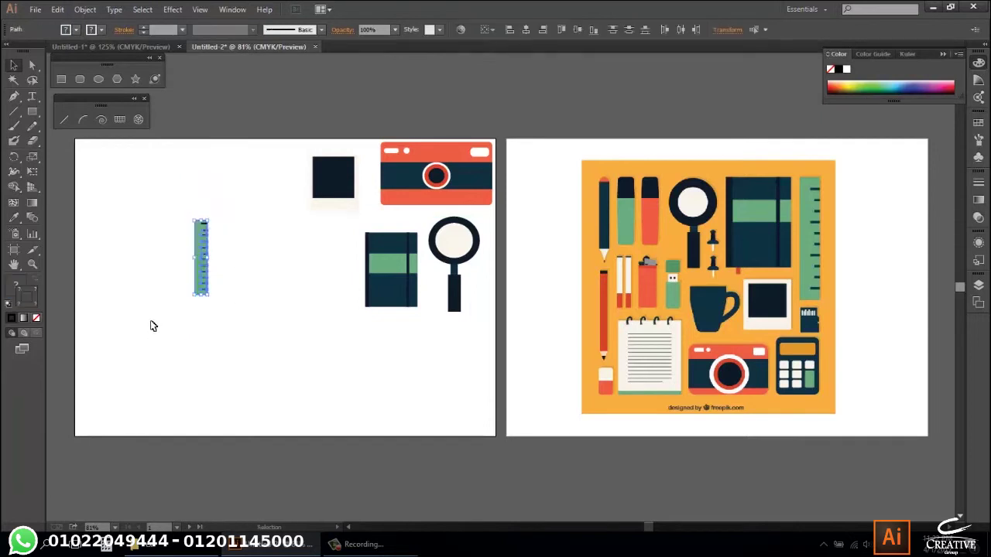
right_click(201, 245)
click(244, 221)
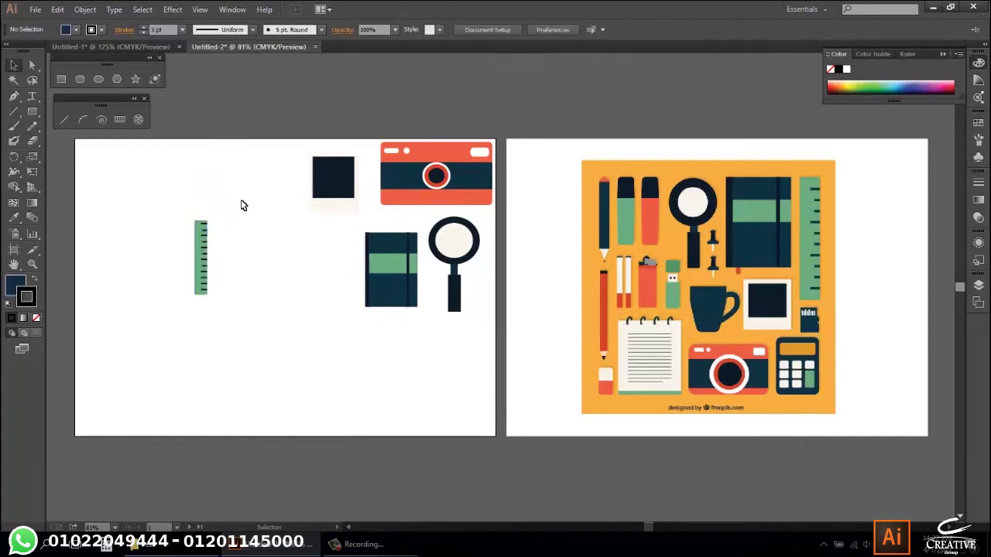
right_click(199, 247)
click(230, 297)
mouse_move(215, 257)
mouse_down()
mouse_move(344, 288)
mouse_move(348, 272)
mouse_up()
click(291, 391)
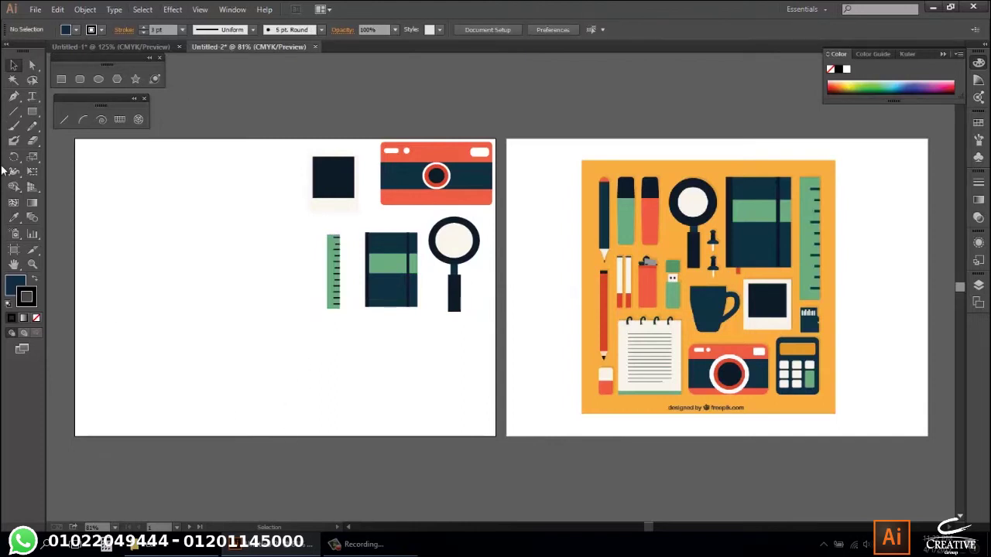
Draw a row of repeated vertical lines at the left, then select and delete them all.
click(65, 119)
drag(114, 167, 113, 236)
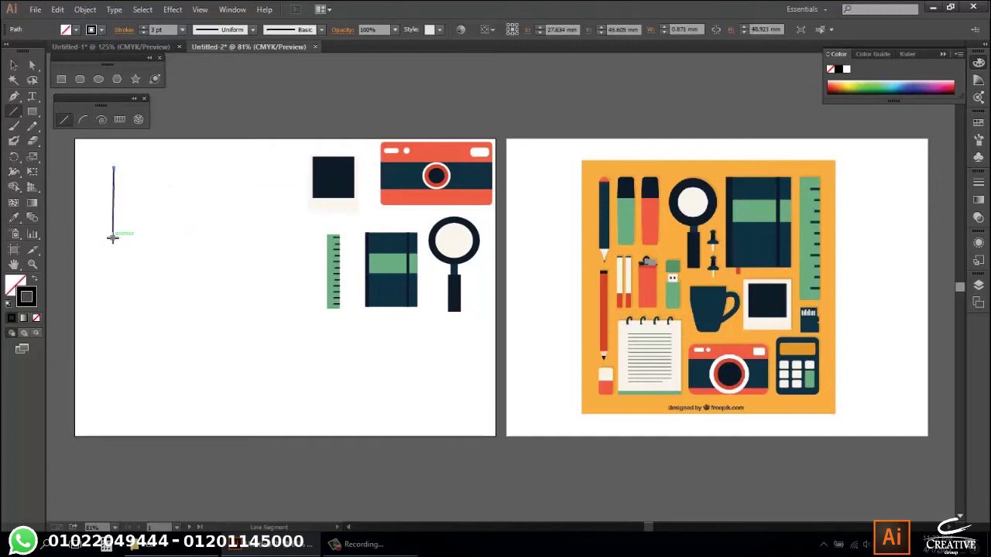
key(v)
click(120, 240)
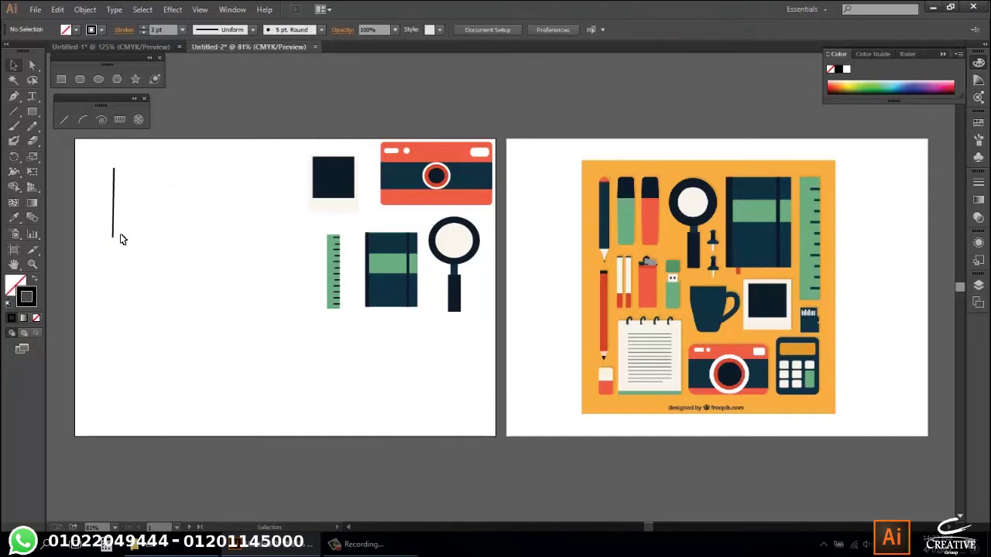
click(113, 235)
drag(114, 237, 141, 239)
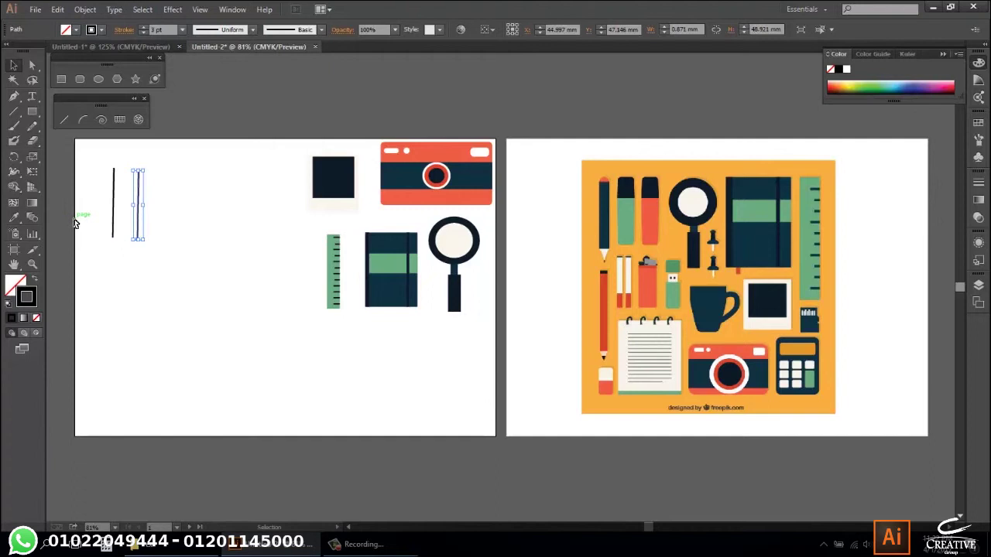
key(ctrl+d)
key(ctrl+d)
key(ctrl+d)
key(ctrl+d)
key(ctrl+d)
key(ctrl+d)
key(ctrl+d)
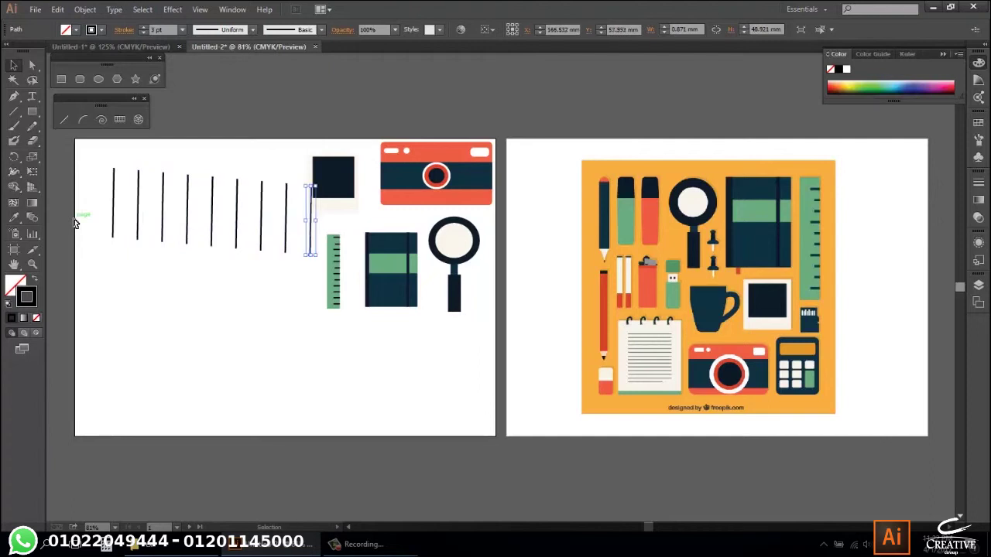
drag(327, 221, 91, 223)
key(Delete)
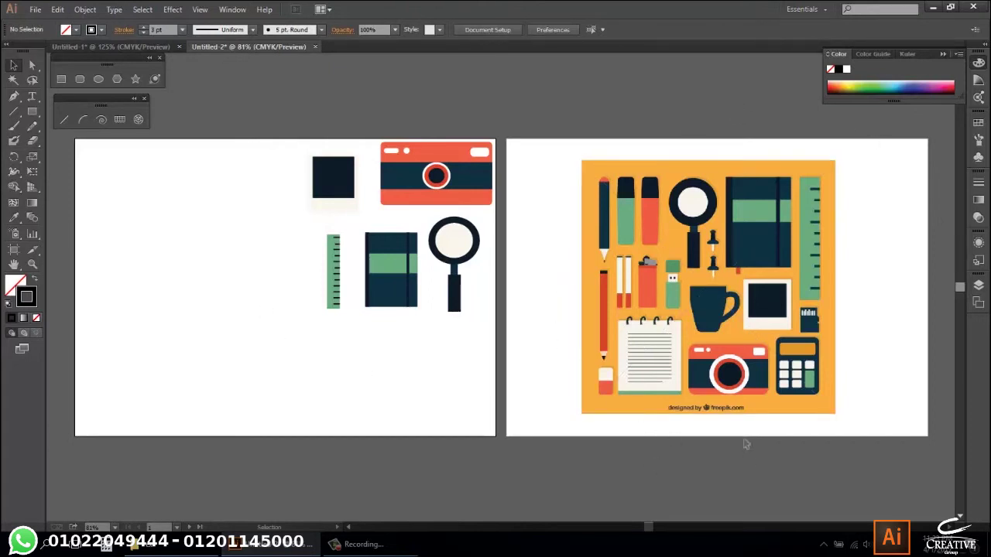
Arrange the camera, photo print, ruler, notebook and magnifier across the left artboard.
drag(436, 184, 153, 222)
drag(322, 184, 209, 340)
drag(333, 273, 297, 215)
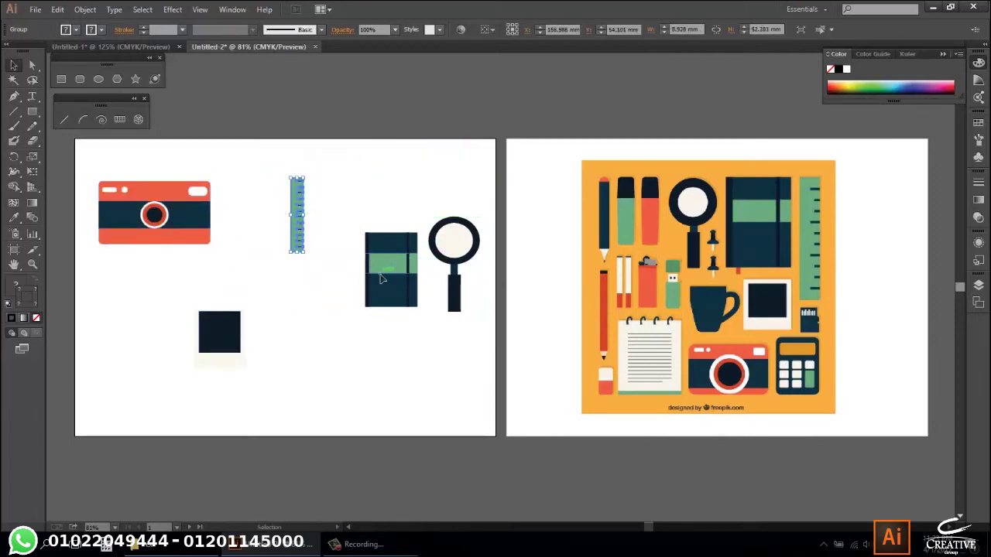
drag(380, 280, 381, 244)
drag(453, 267, 451, 348)
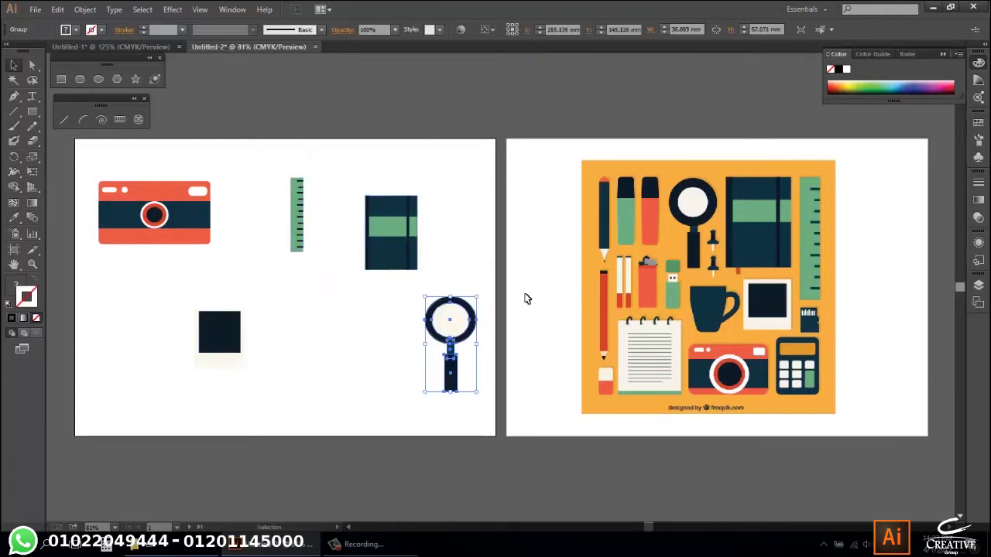
Delete the reference flat-icons image from the second artboard.
click(726, 230)
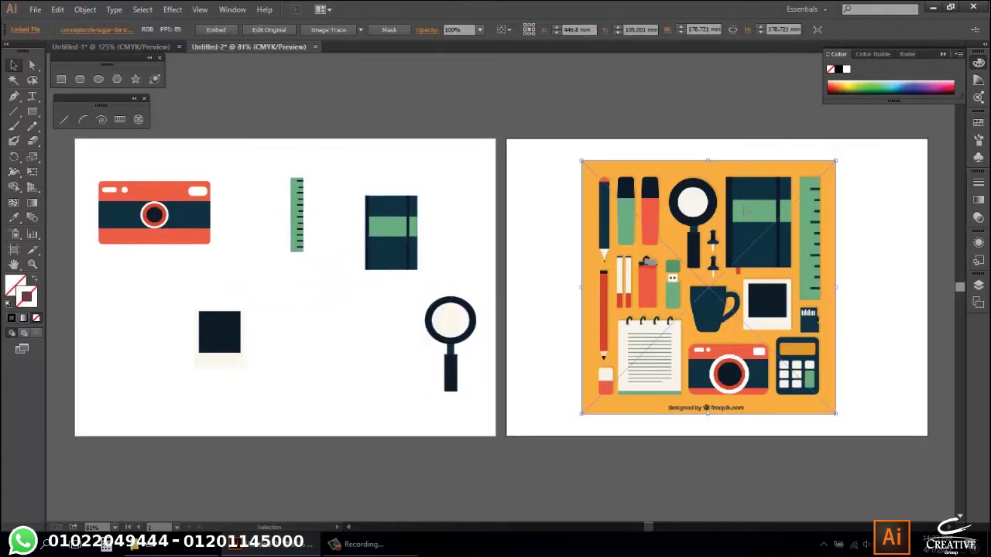
key(Delete)
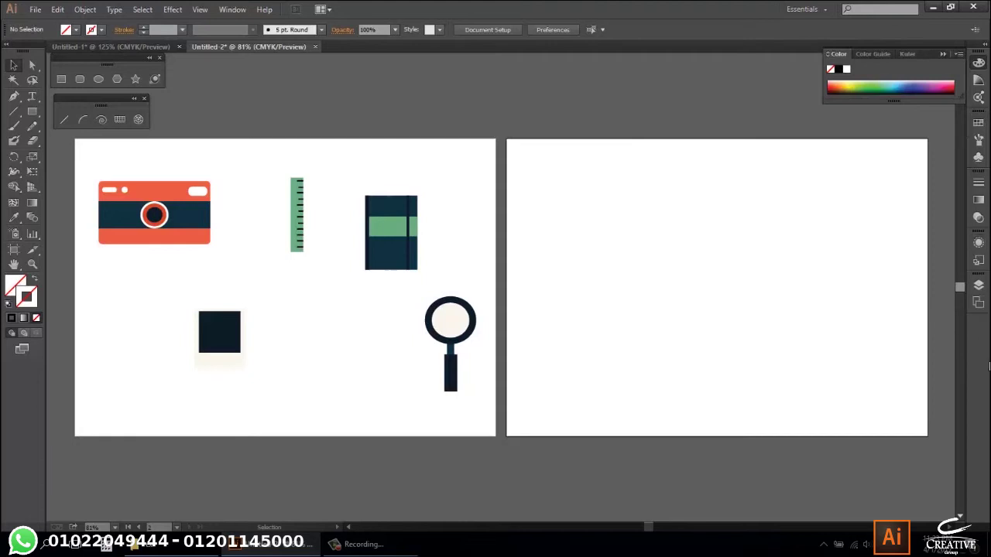
click(979, 304)
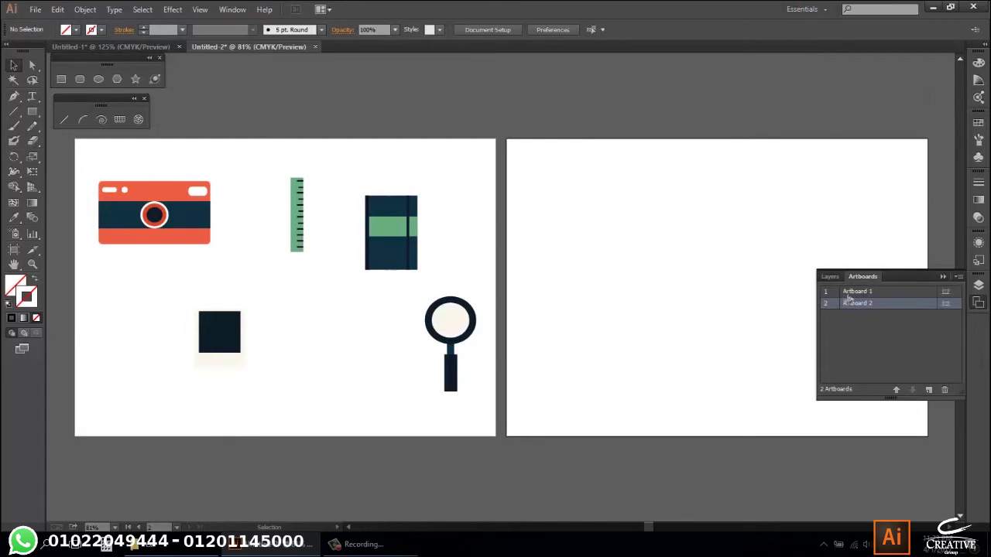
Delete Artboard 2 so only Artboard 1 remains, then nudge the camera down and right.
click(842, 294)
double_click(870, 294)
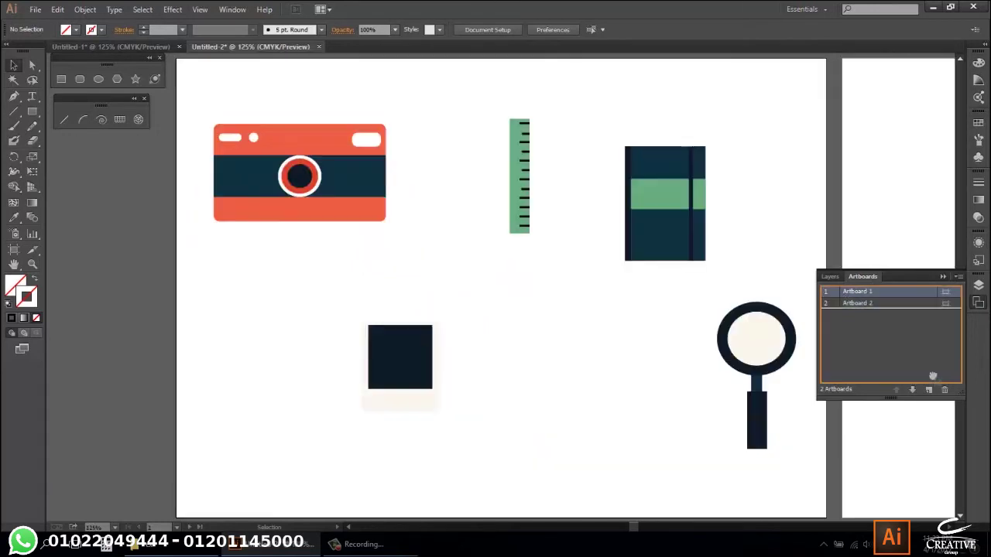
drag(923, 358, 887, 297)
double_click(882, 303)
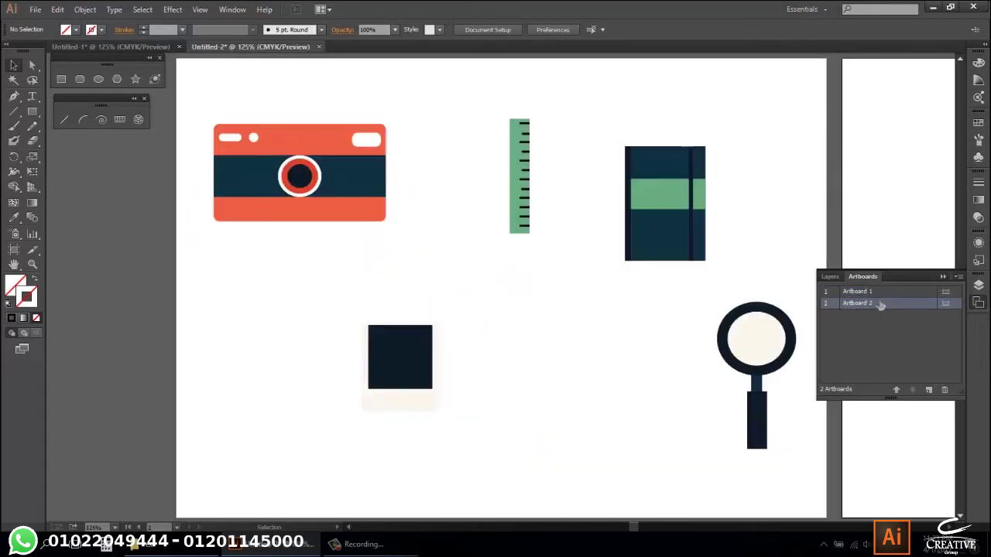
click(945, 390)
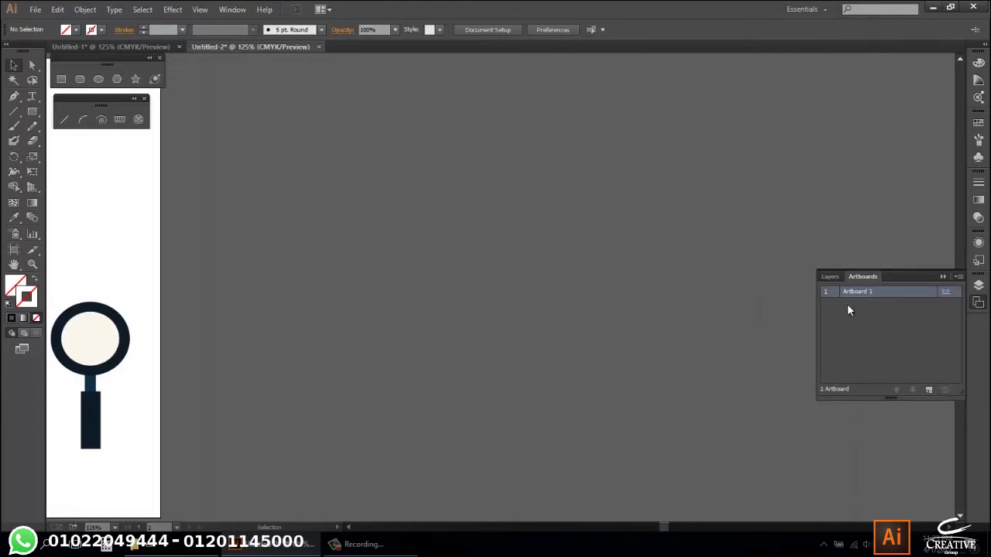
mouse_move(108, 310)
mouse_down()
mouse_move(643, 340)
mouse_move(672, 309)
mouse_up()
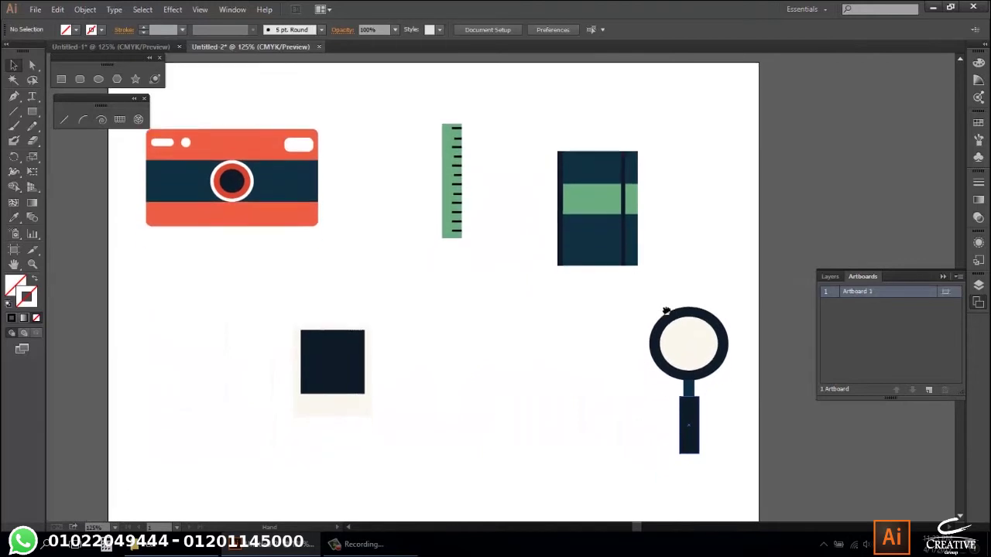
click(945, 276)
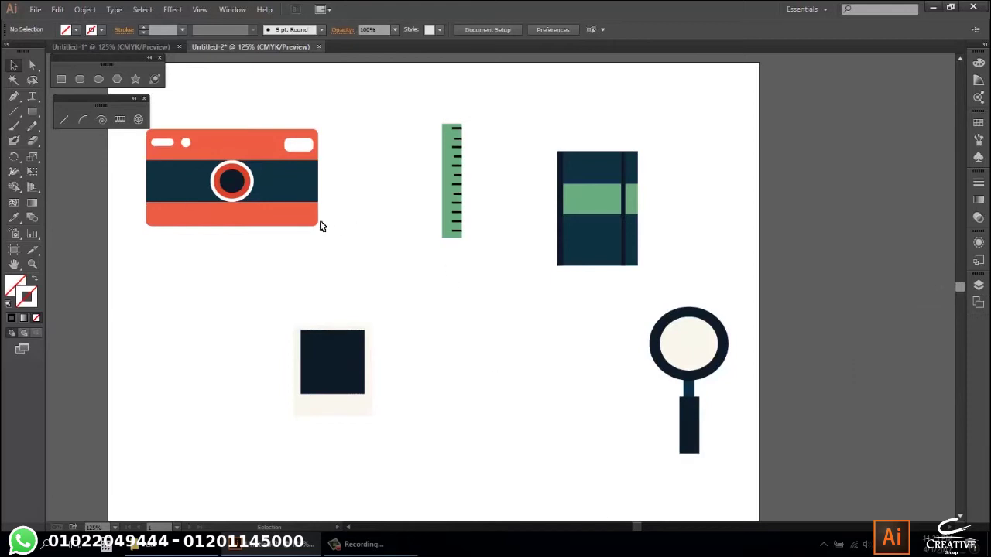
drag(214, 172, 255, 221)
click(389, 308)
Open Save for Web and choose JPEG as the export format.
click(36, 10)
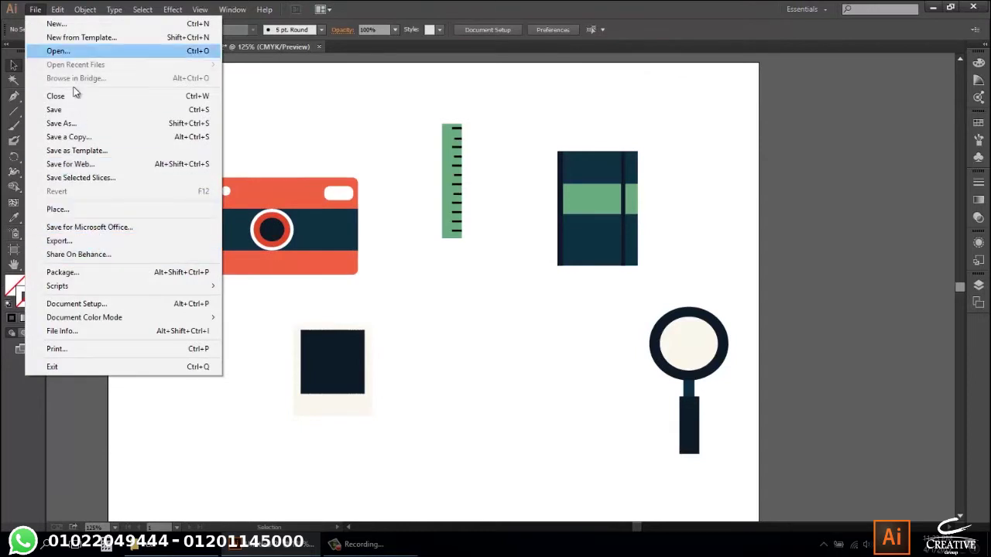
click(71, 163)
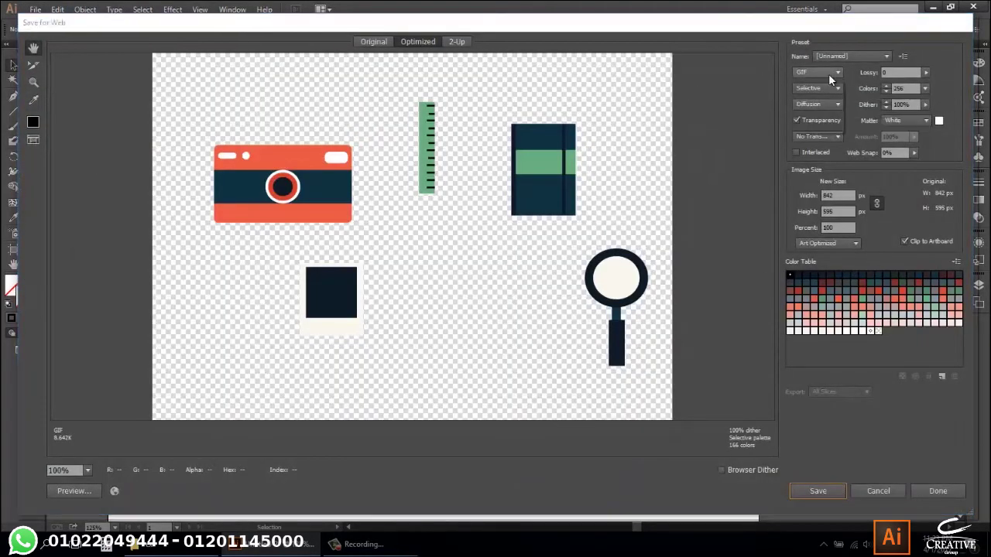
click(828, 72)
click(815, 97)
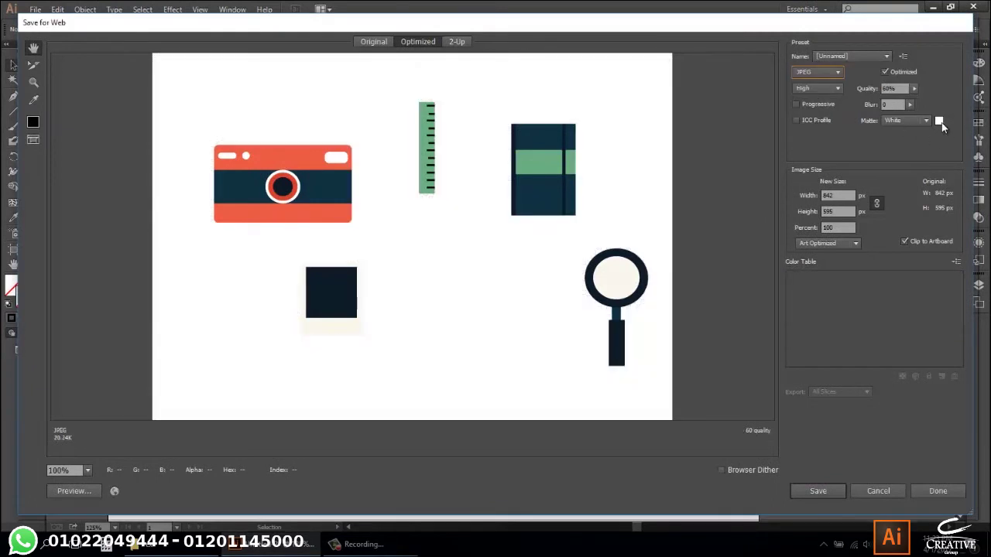
Set the JPEG matte colour to yellow-green ACE807.
click(939, 121)
click(503, 254)
mouse_move(502, 258)
mouse_down()
mouse_move(515, 208)
mouse_move(510, 260)
mouse_move(513, 220)
mouse_up()
click(485, 201)
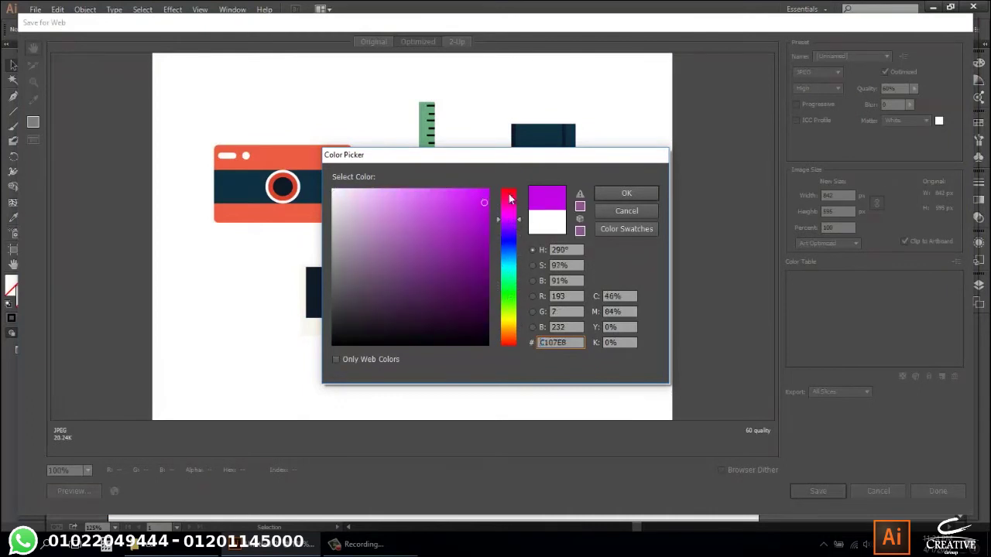
drag(511, 263, 511, 329)
click(511, 312)
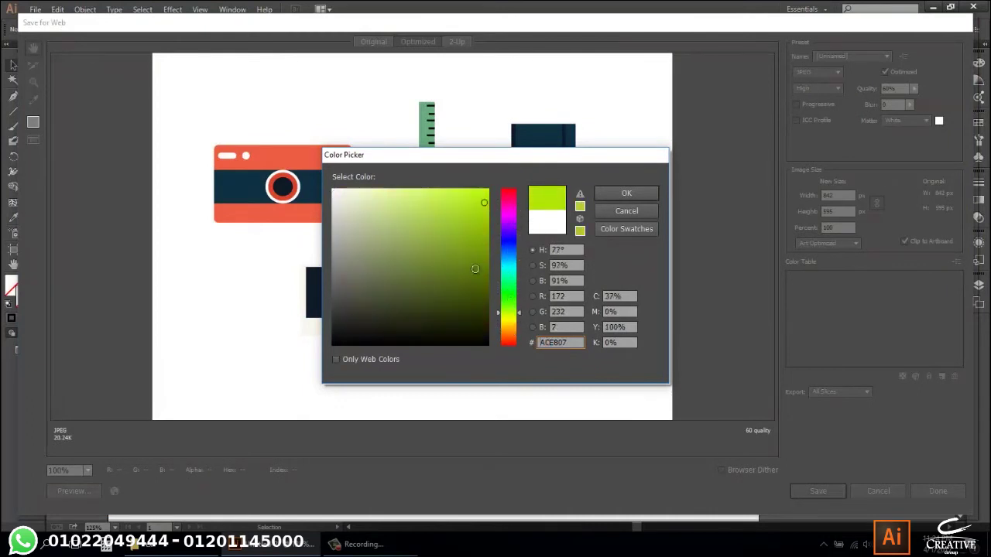
click(626, 192)
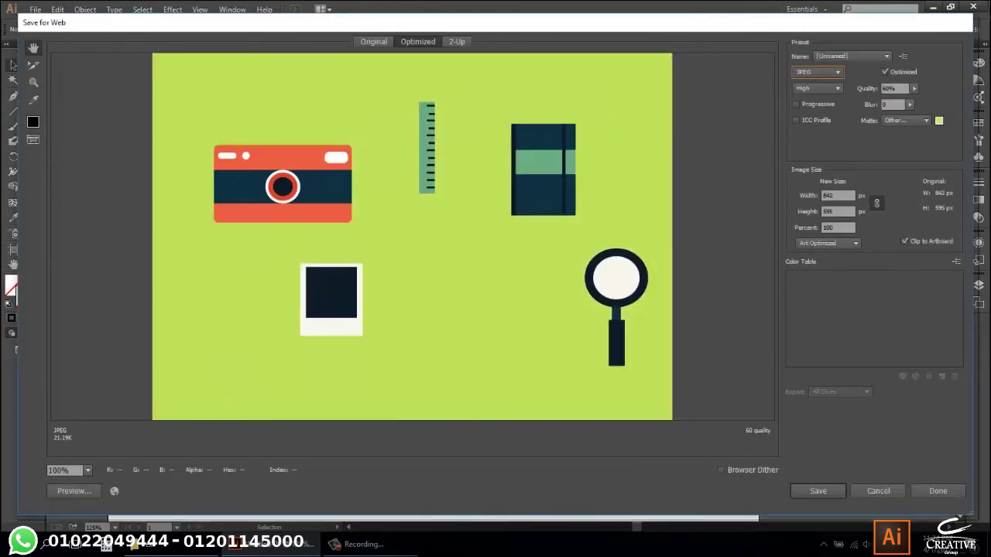
Save the JPEG to the Desktop as Untitled-2.jpg, then minimise Illustrator.
click(811, 494)
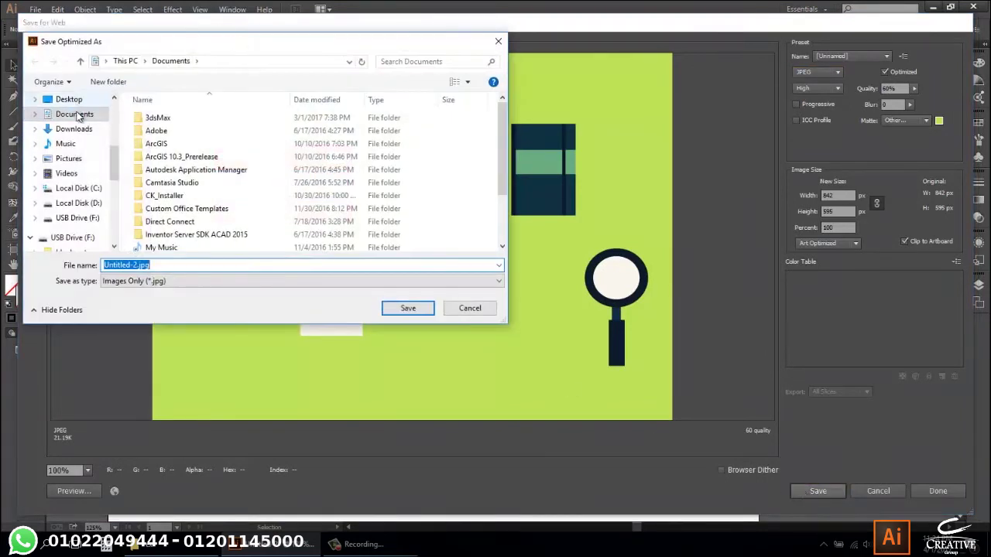
click(75, 114)
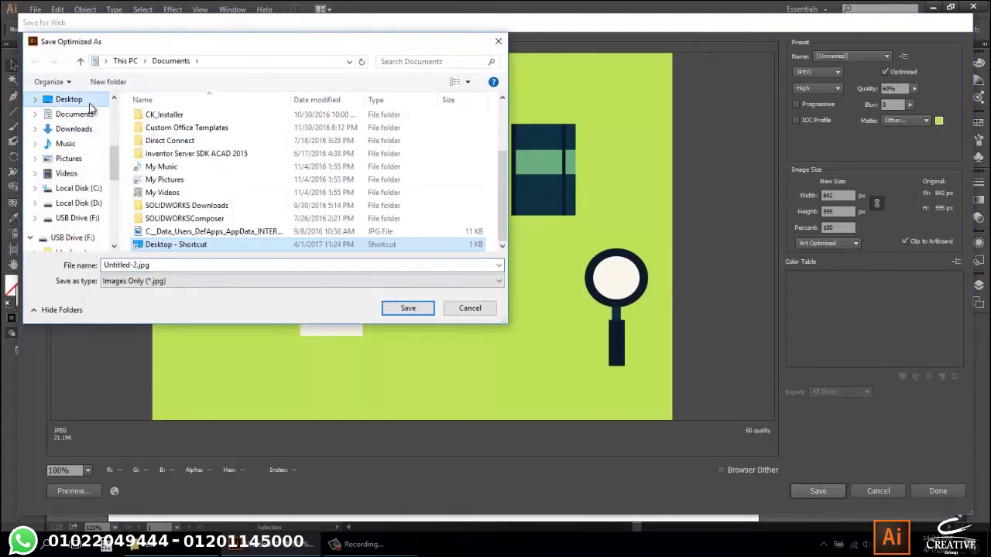
click(69, 99)
click(406, 308)
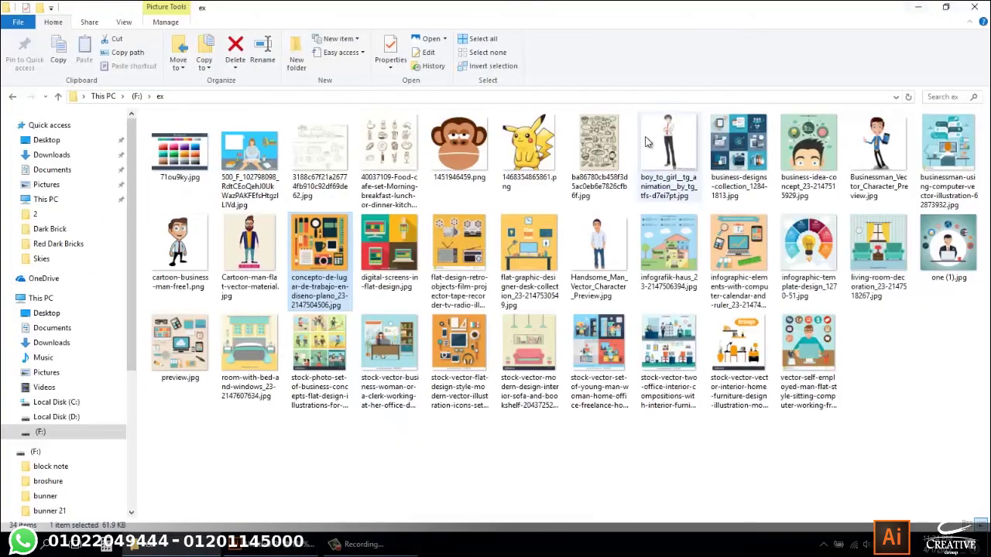
click(934, 8)
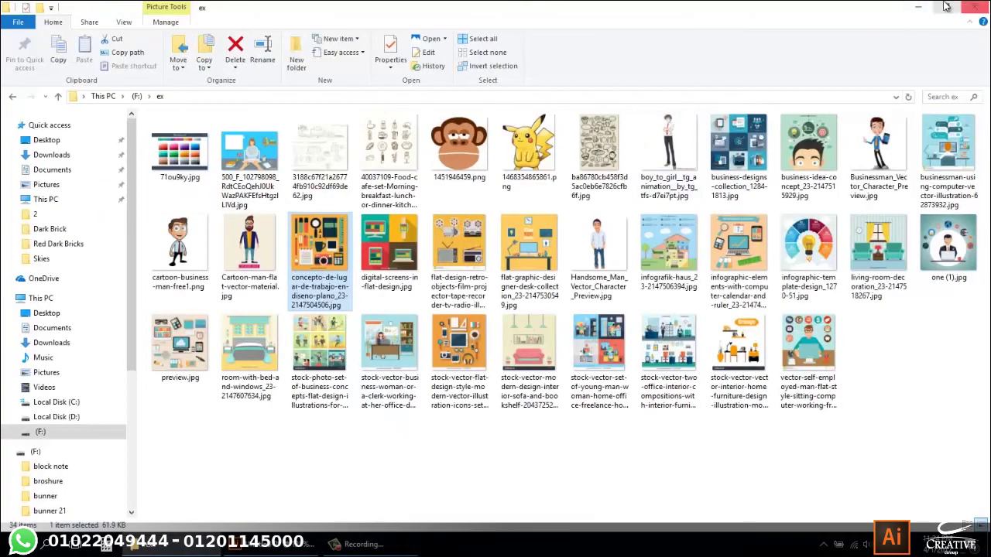
Minimise the folder window and open Untitled-2.jpg from the desktop in Photos.
click(918, 7)
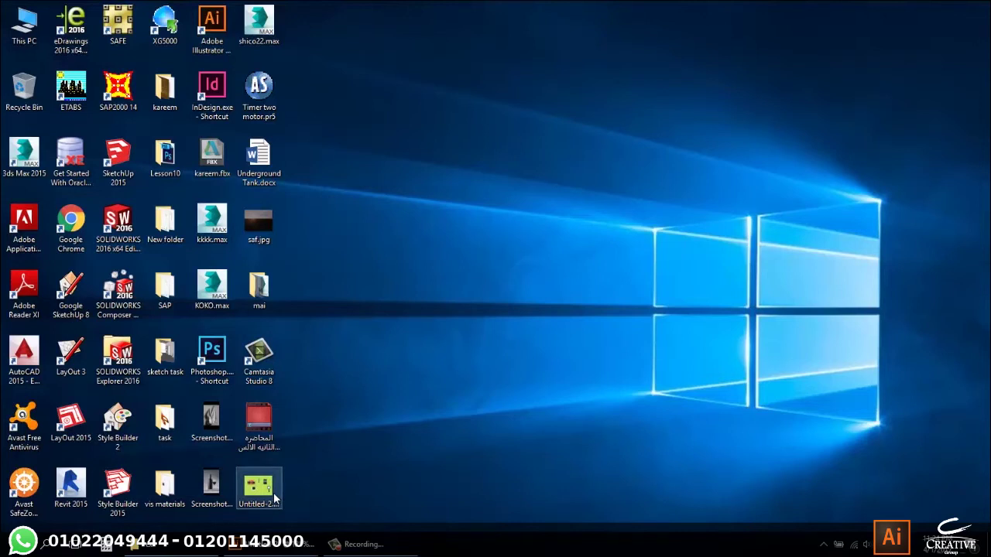
double_click(273, 492)
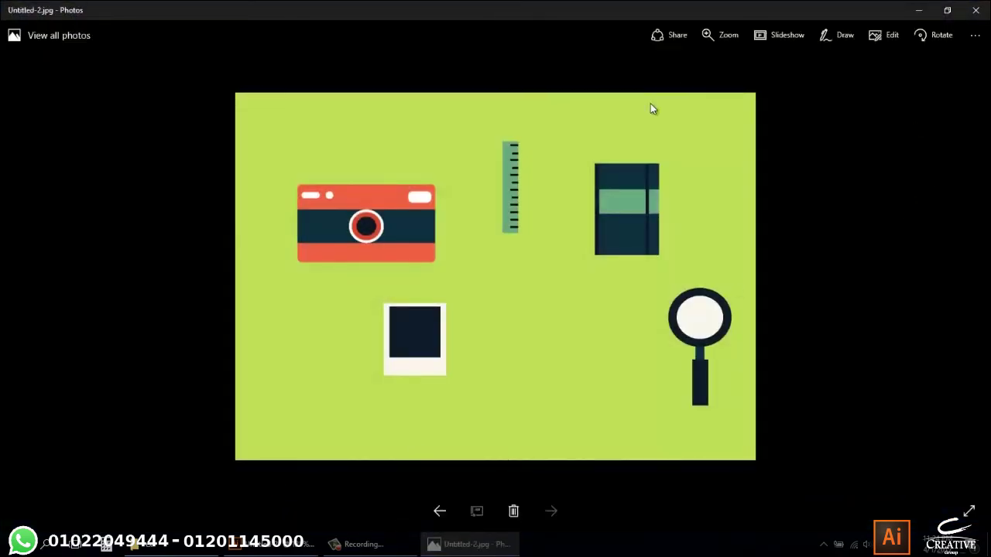